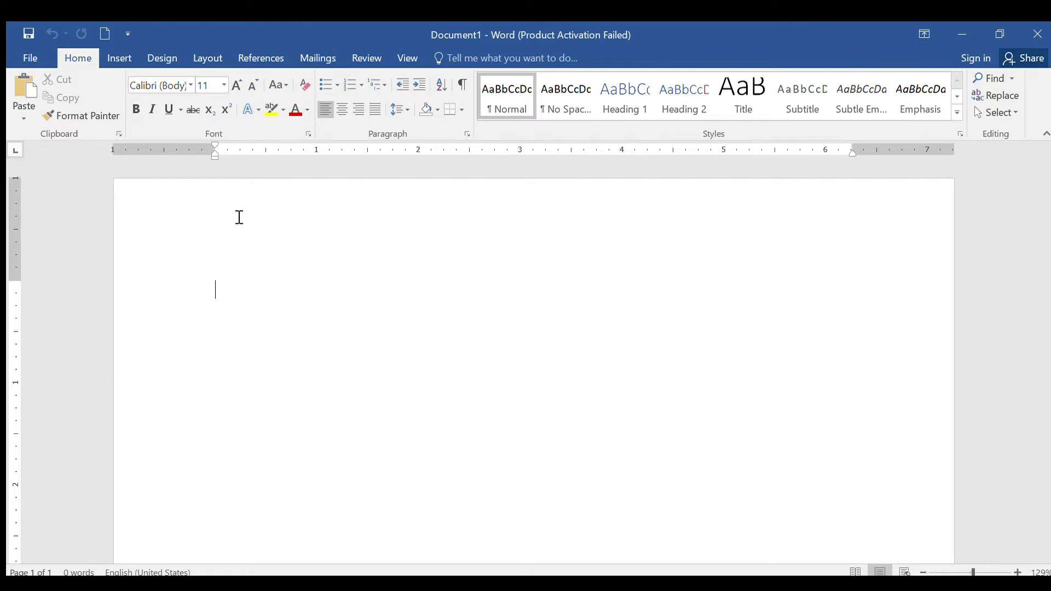
# - Start a numbered list with the item "Hubungan kesetaraan atau sinonim" and begin an unnumbered line under it
pyautogui.write('1. ')
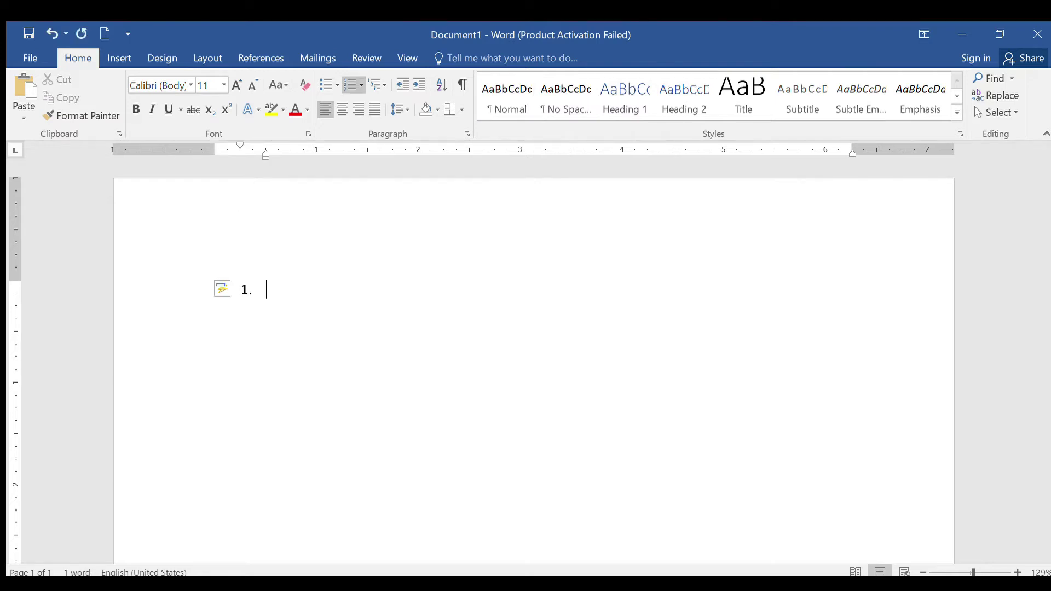
pyautogui.write('Hubun')
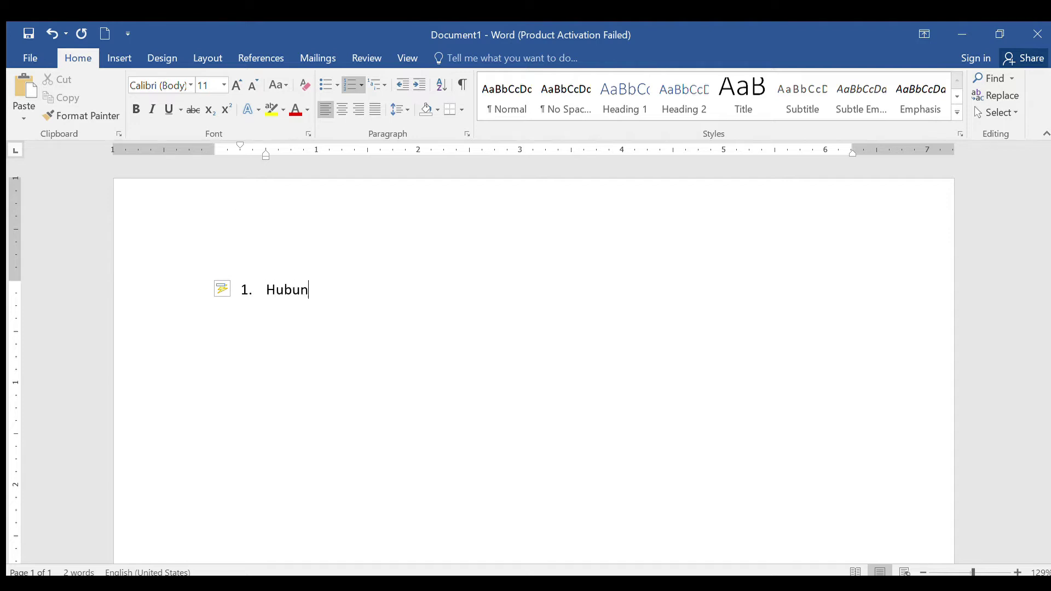
pyautogui.write('gan kesetaraan')
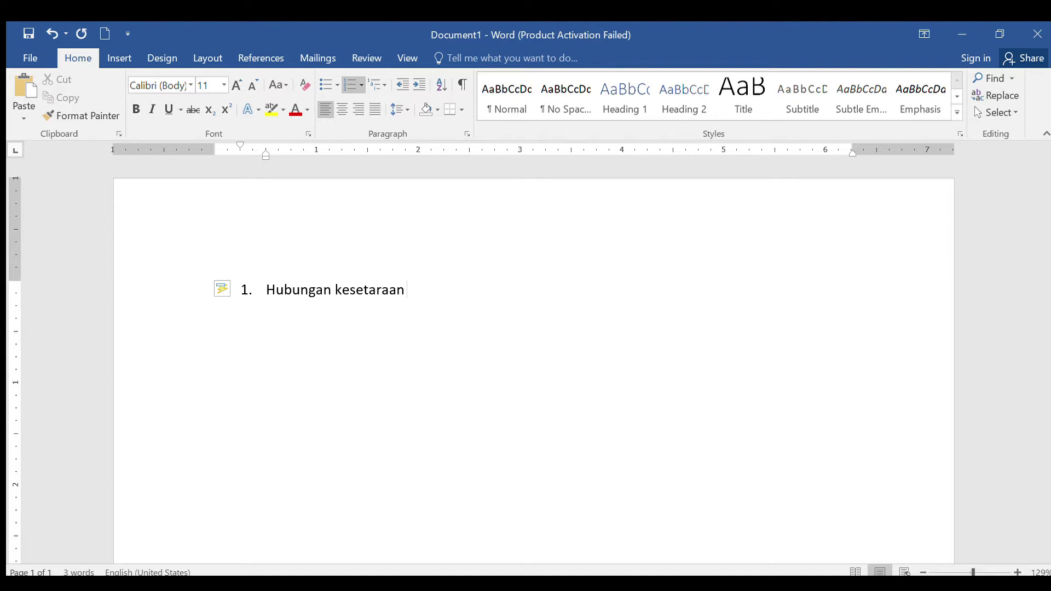
pyautogui.write(' atau sinom')
pyautogui.press('BackSpace')
pyautogui.write('nim')
pyautogui.press('Return')
pyautogui.press('BackSpace')
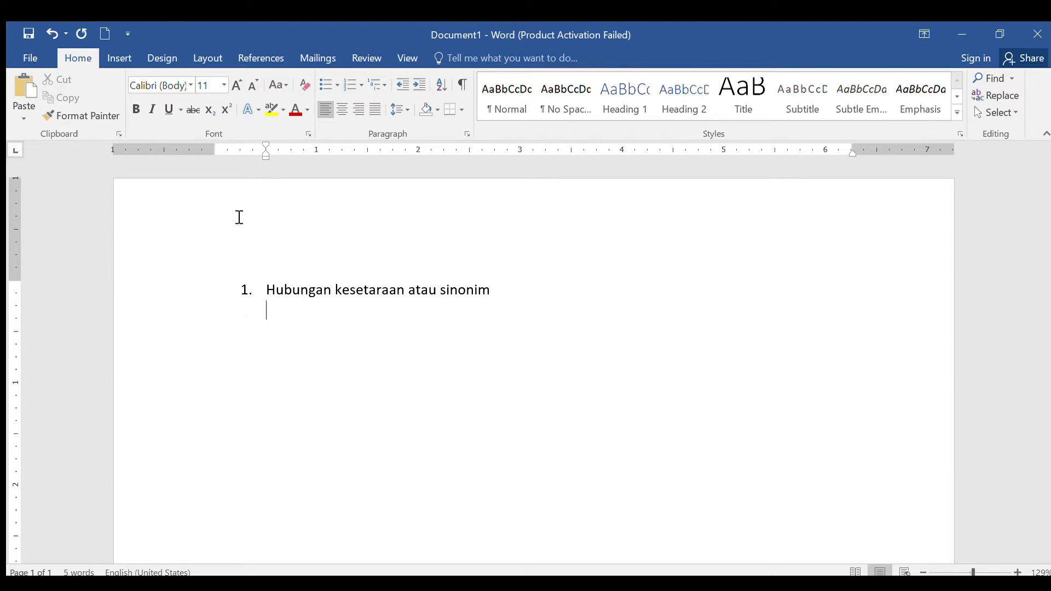
# - Write "Inovasi Gunakan Untuk (GU) Pembaharuan/Perubahan" as the first example under item 1
pyautogui.write('Inovasi Gunakan Un')
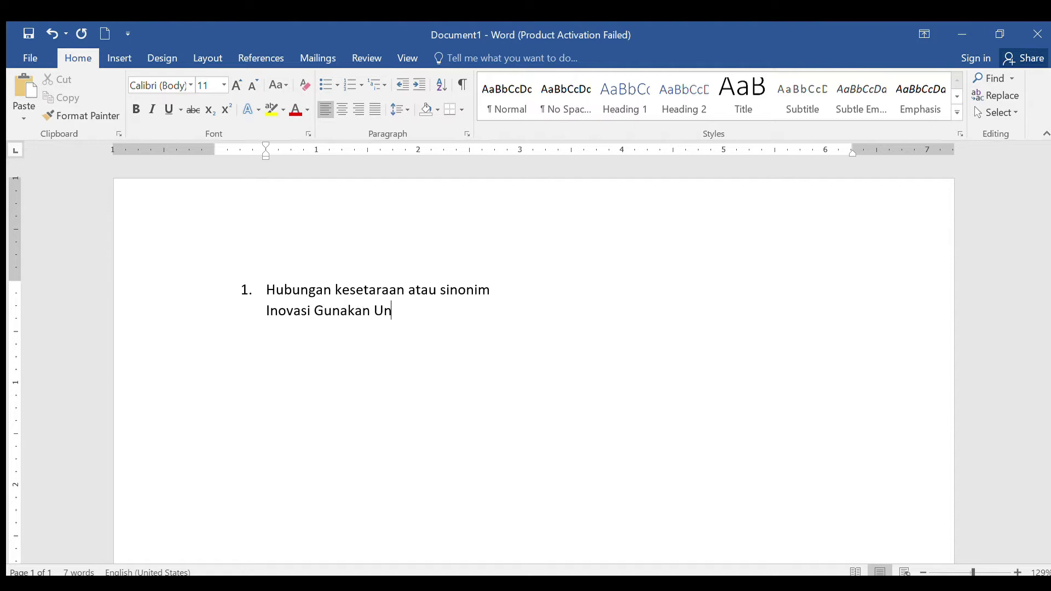
pyautogui.write('tuk (GU) Pembaha')
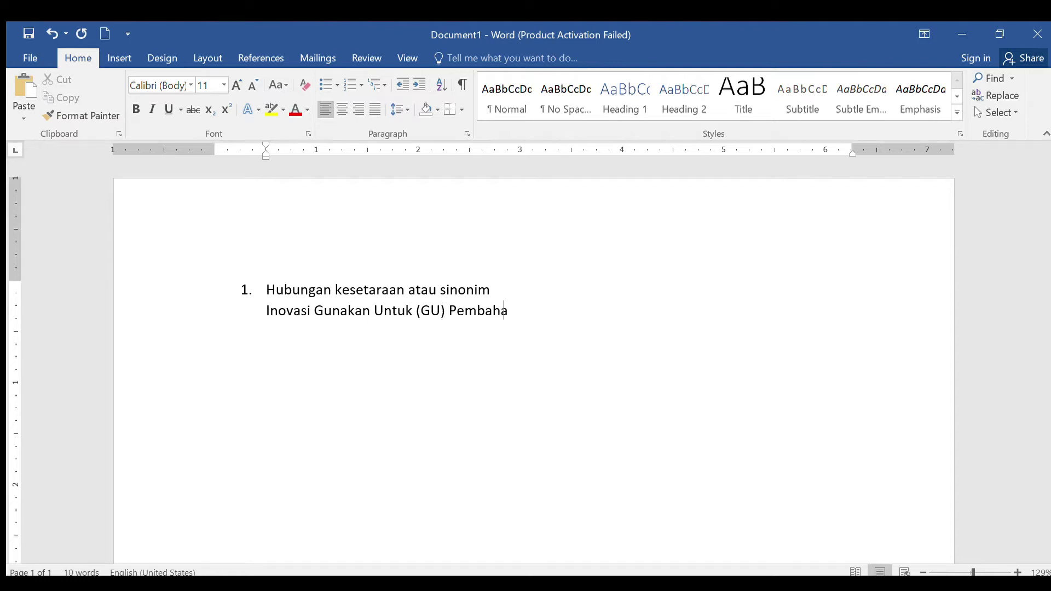
pyautogui.write('ruan/Perubahan')
pyautogui.hotkey('shift', 'Return')
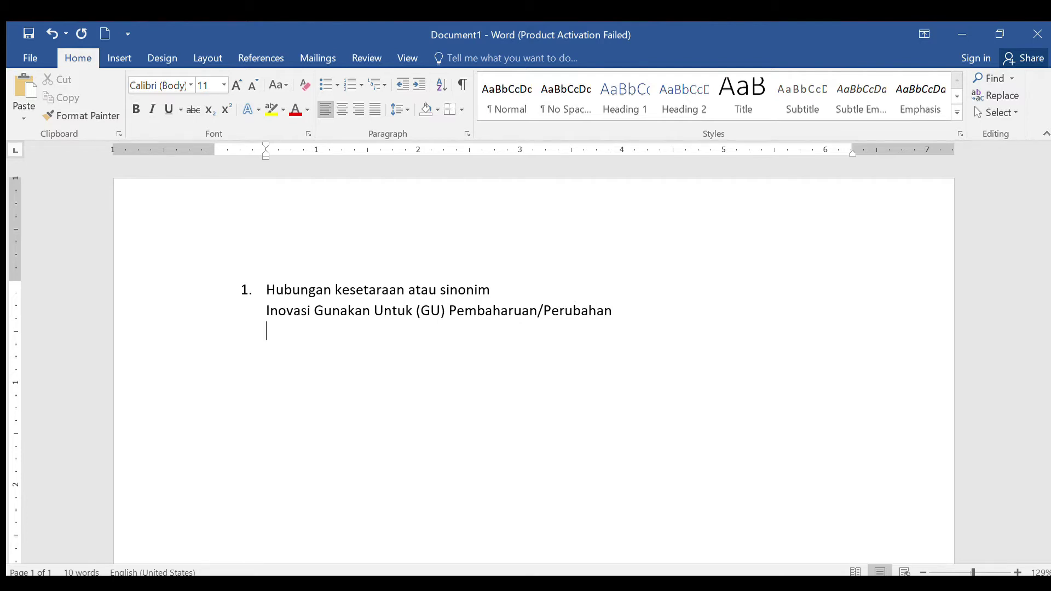
# - Add the second example under item 1: "Perpustakaan Gunakan Untuk (GU) Taman Bacaan/bibliotek"
pyautogui.write('Perpustakaan ')
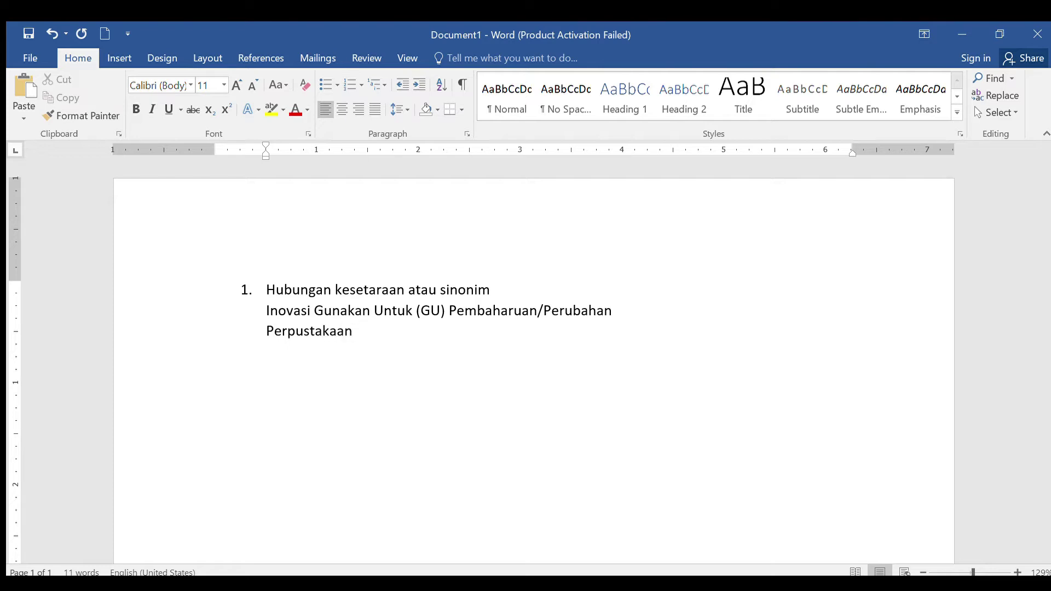
pyautogui.write('Gunakan Untuk (')
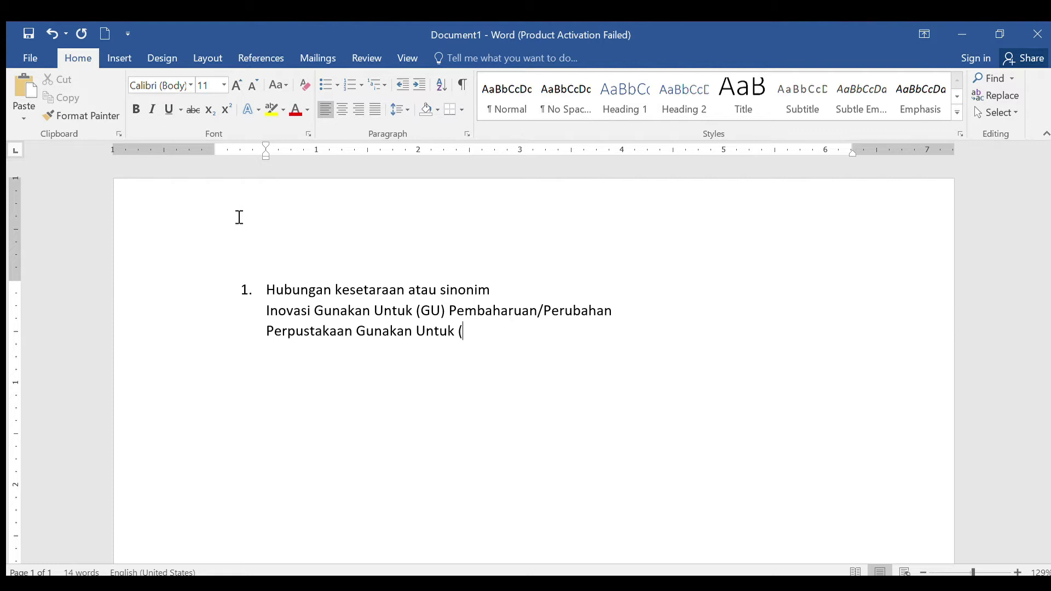
pyautogui.write('GU) Taman Bacaan,')
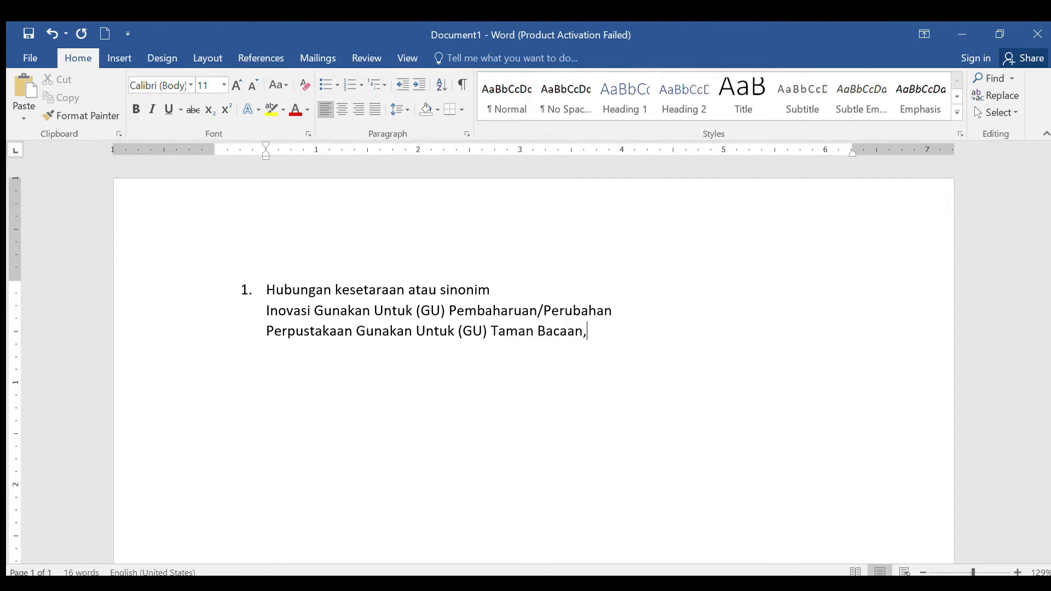
pyautogui.press('BackSpace')
pyautogui.write('/bibliotek')
pyautogui.hotkey('shift', 'Return')
# - Add numbered item 2, "Hubungan antar hierarkis", and begin an unnumbered line under it
pyautogui.write('2. ')
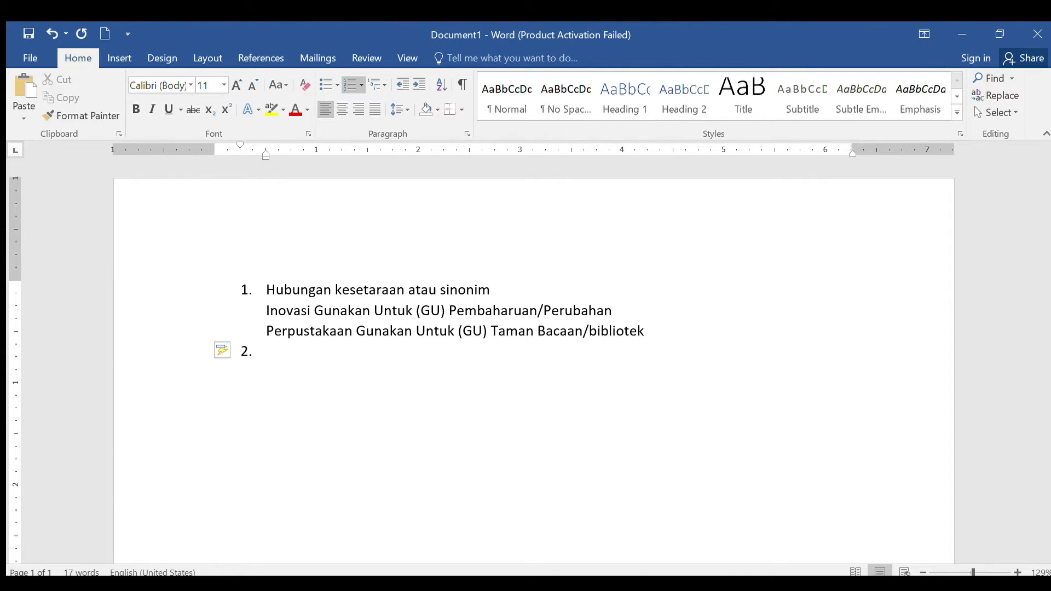
pyautogui.write('h')
pyautogui.write('ubungan antar')
pyautogui.write(' hoer')
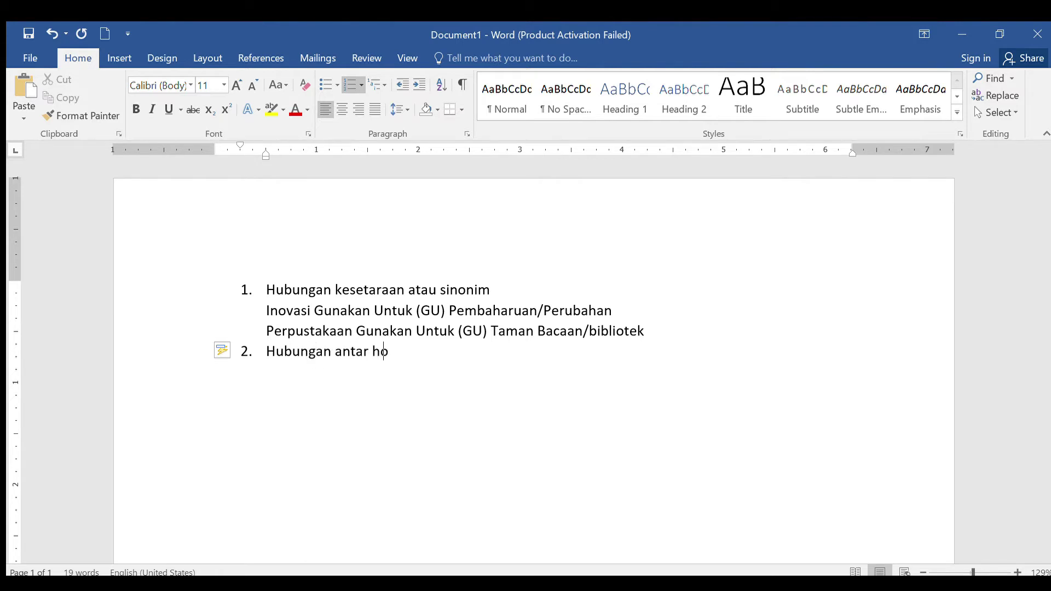
pyautogui.press('BackSpace')
pyautogui.press('BackSpace')
pyautogui.press('BackSpace')
pyautogui.write('ierarkis')
pyautogui.press('Return')
pyautogui.press('BackSpace')
# - Under item 2, enter the example "Perpustakaan sekolah" followed by the line "BT: Perpustakaan"
pyautogui.write('Perpustakaan sekolah')
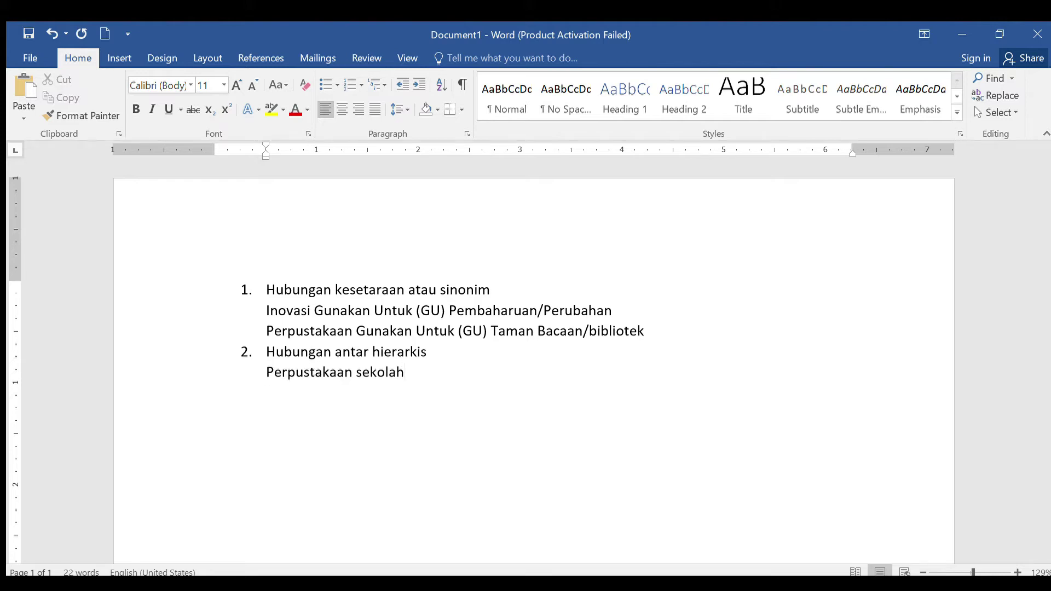
pyautogui.press('Return')
pyautogui.write('BT: Perpustakaan')
pyautogui.press('Return')
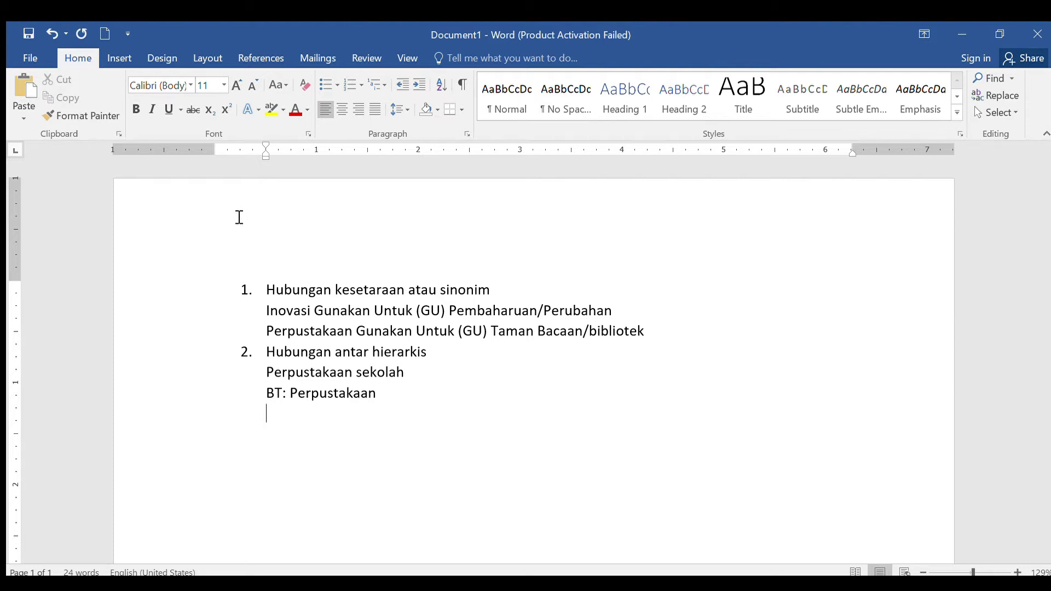
# - Add the line "NT: Perpustakaan Nasional" below the BT line
pyautogui.write('NT: Perpustak')
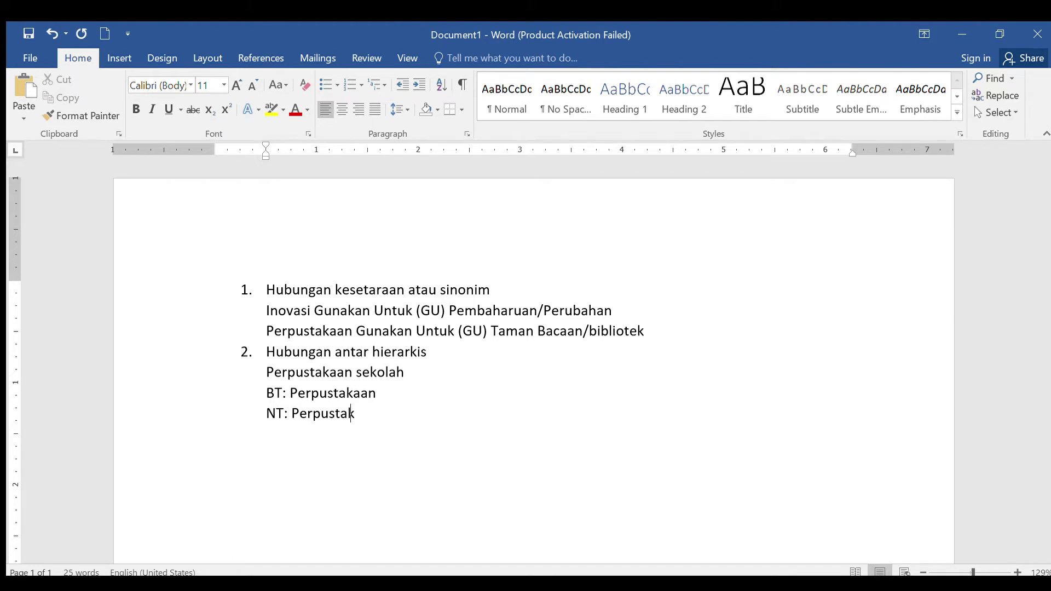
pyautogui.write('aan NMa')
pyautogui.press('BackSpace')
pyautogui.press('BackSpace')
pyautogui.write('asional')
pyautogui.press('Return')
# - Add numbered item 3, "Hubungan asosatif", and begin an unnumbered line under it
pyautogui.write('3. ')
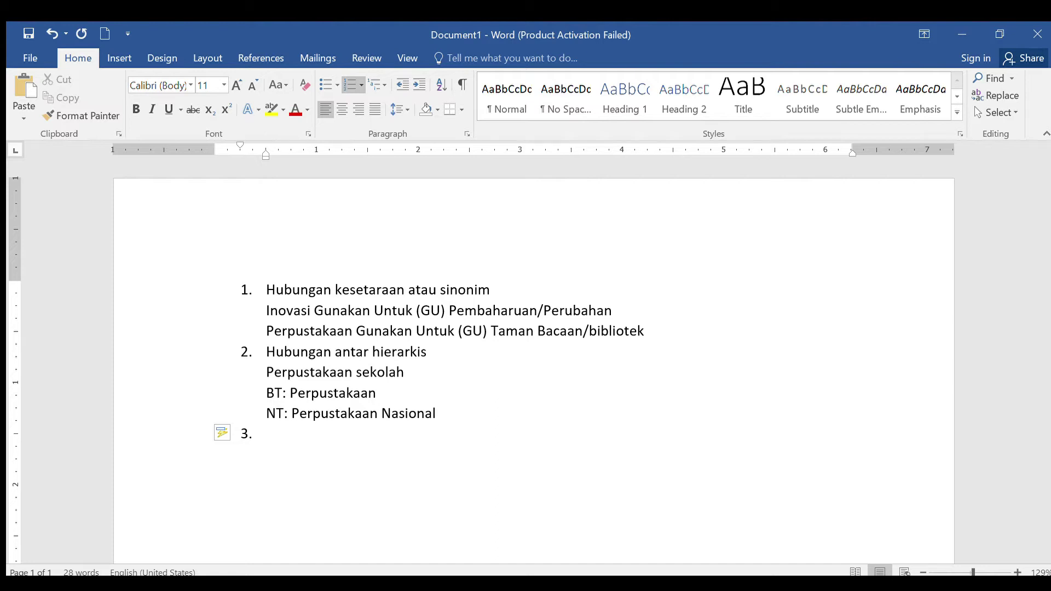
pyautogui.write('hubungan aso')
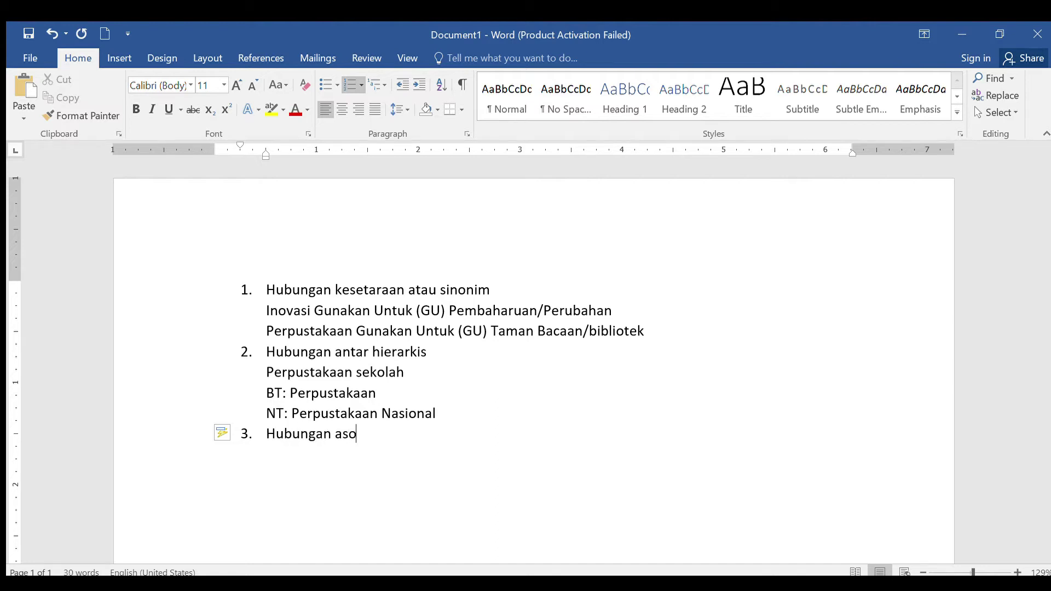
pyautogui.write('satif')
pyautogui.press('Return')
pyautogui.press('BackSpace')
# - Enter "Inovasi" and "Revolusi" on separate lines as examples under item 3
pyautogui.write('oba')
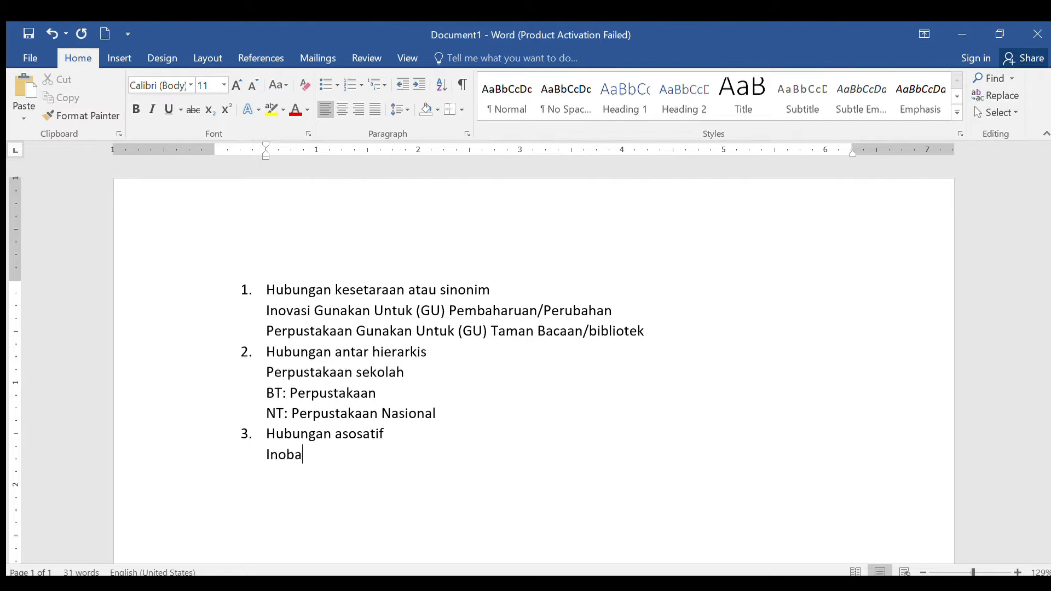
pyautogui.press('BackSpace')
pyautogui.press('BackSpace')
pyautogui.write('b')
pyautogui.press('BackSpace')
pyautogui.write('vasi')
pyautogui.press('Return')
pyautogui.write('Revlu')
pyautogui.press('BackSpace')
pyautogui.press('BackSpace')
pyautogui.write('olusi')
pyautogui.press('Return')
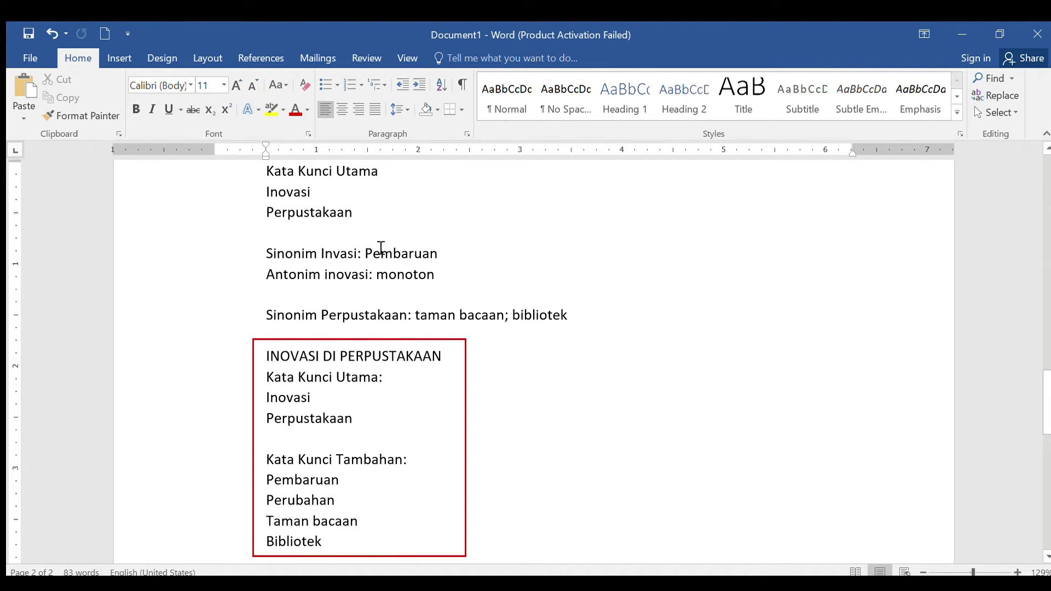
# - Append "/perubahan" after "Pembaruan" in the "Sinonim Invasi" line
pyautogui.moveTo(259, 193); pyautogui.dragTo(368, 212)
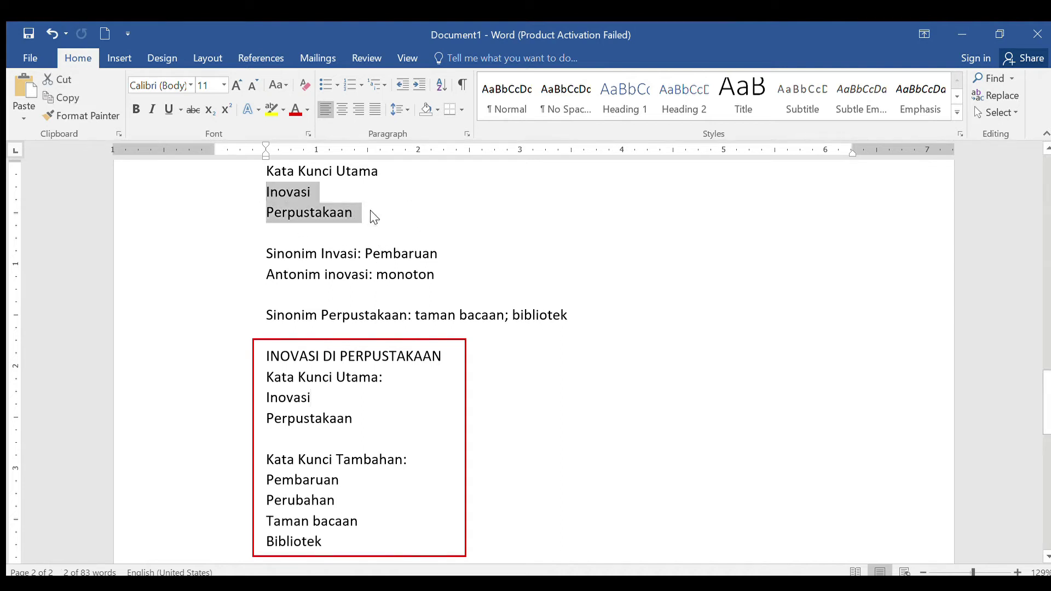
pyautogui.click(381, 205)
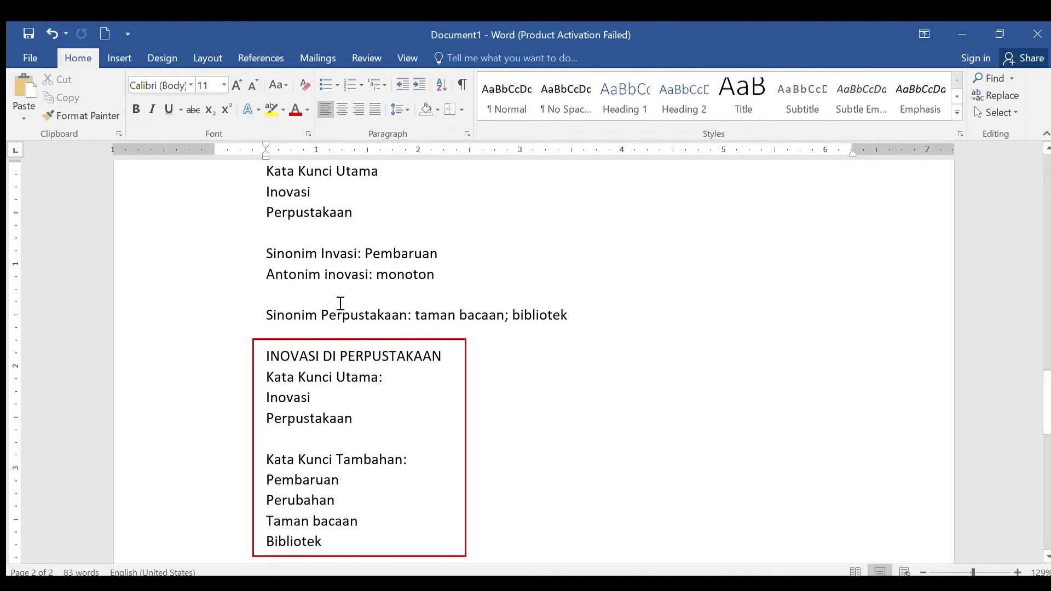
pyautogui.moveTo(358, 255); pyautogui.dragTo(444, 257)
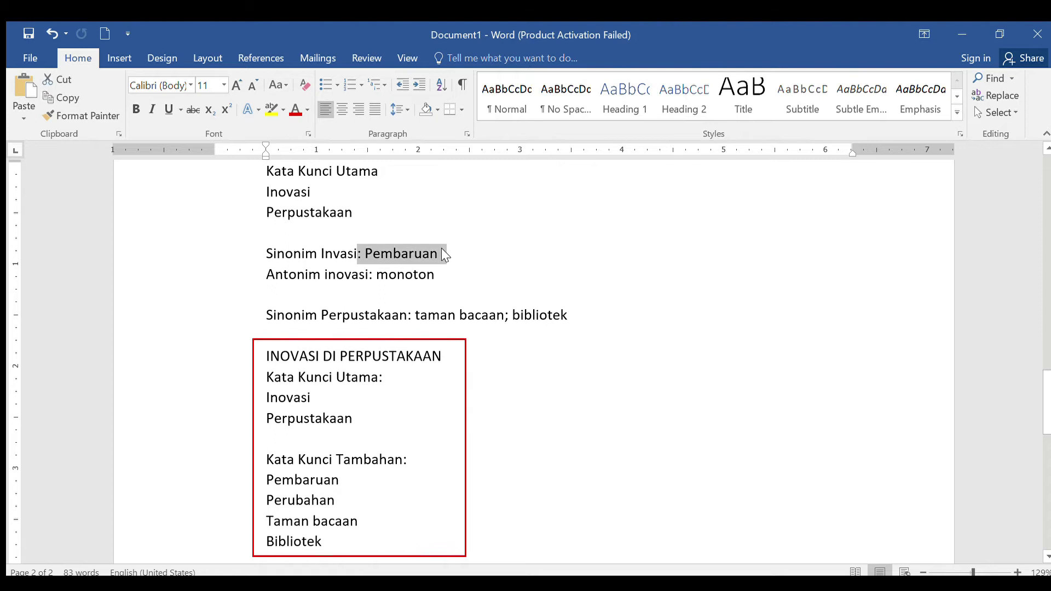
pyautogui.click(454, 260)
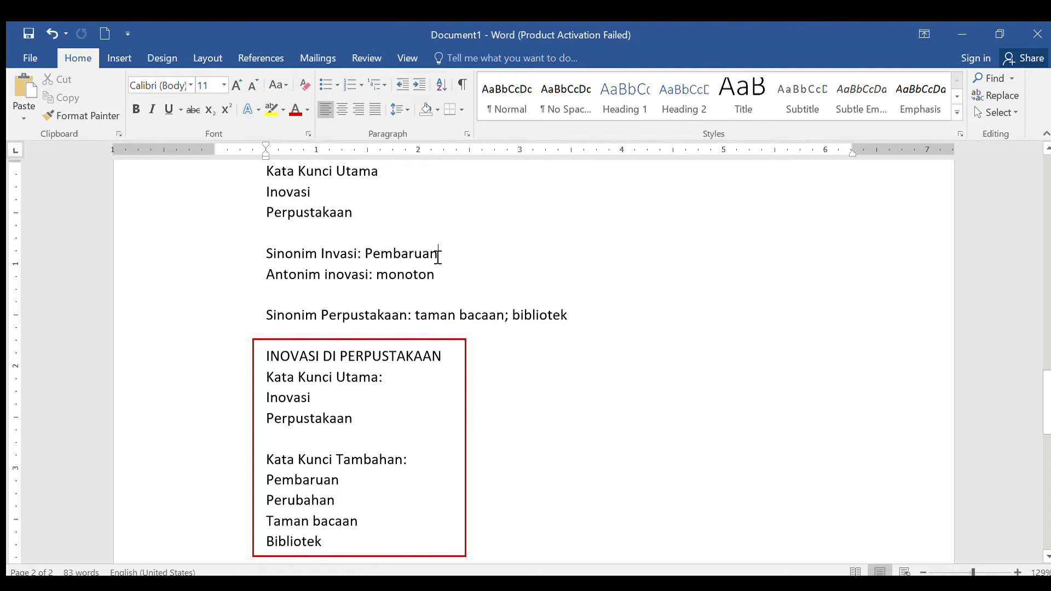
pyautogui.write('/perubahan')
# - Make the heading "INOVASI DI PERPUSTAKAAN" in the red-framed keyword list bold
pyautogui.moveTo(411, 315); pyautogui.dragTo(600, 308)
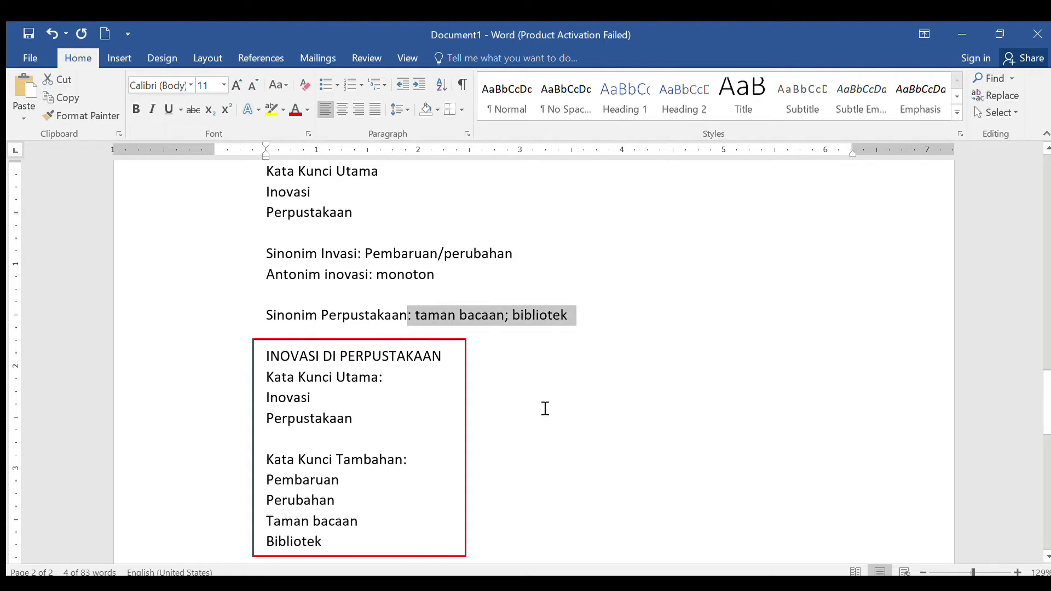
pyautogui.click(567, 426)
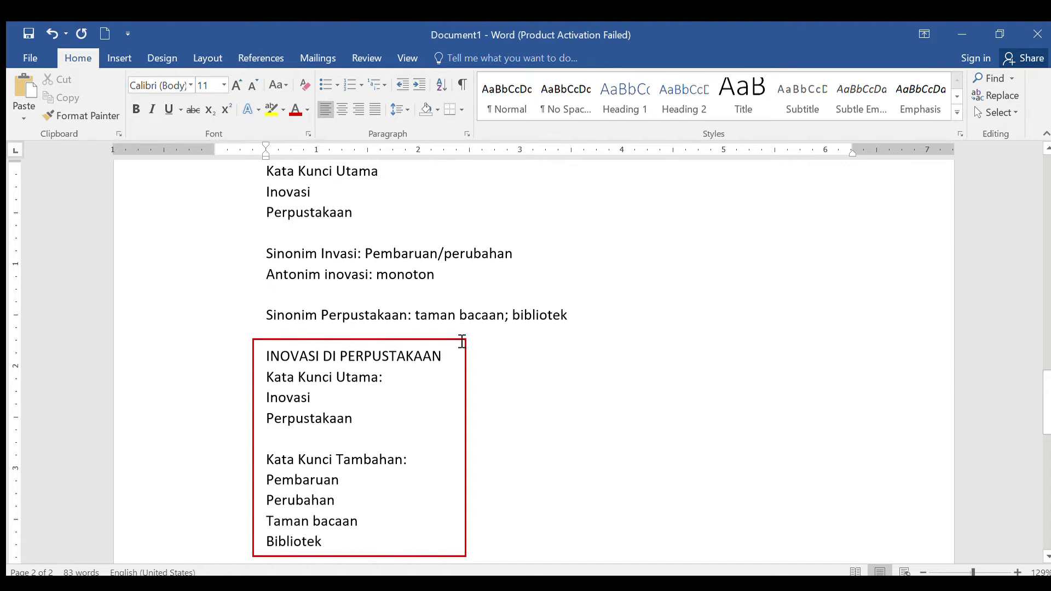
pyautogui.scroll(-2, 328, 368)
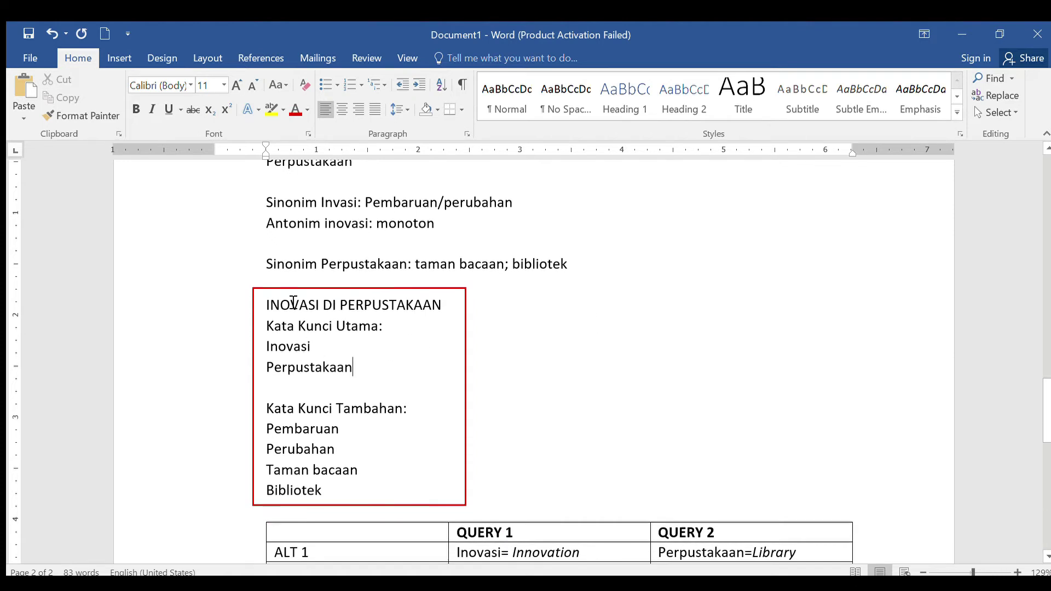
pyautogui.moveTo(267, 305); pyautogui.dragTo(450, 305)
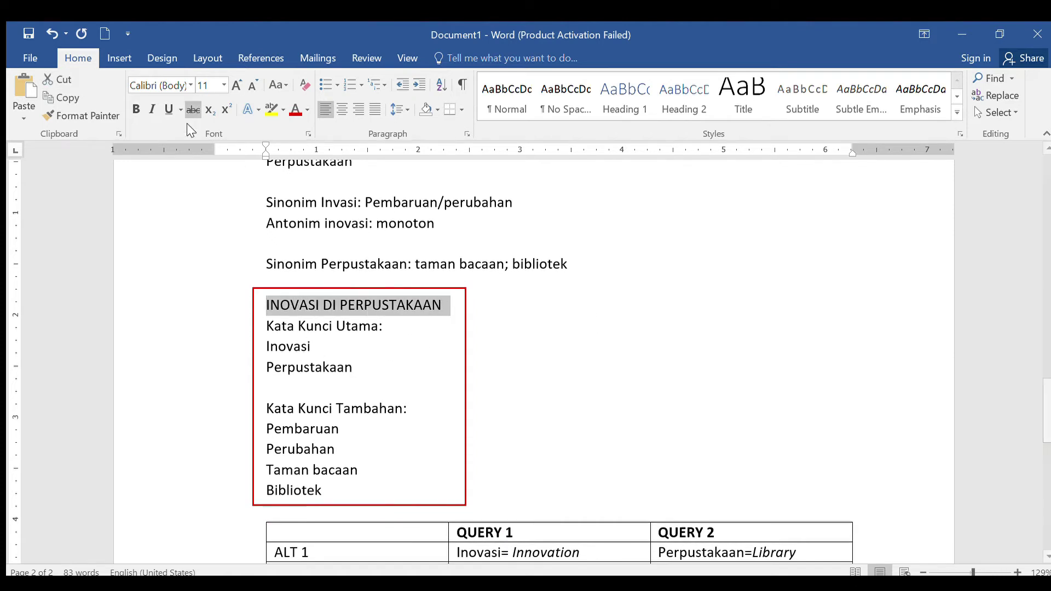
pyautogui.click(136, 109)
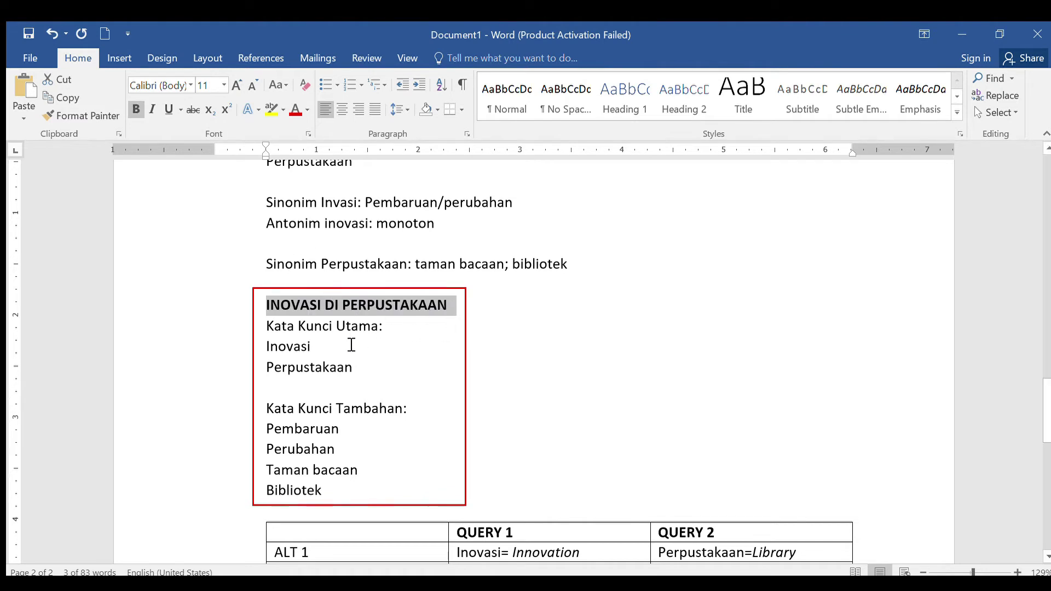
# - Examine the main and additional keywords in the red frame and the ALT 1 to ALT 3 entries in the query table
pyautogui.scroll(-1, 356, 342)
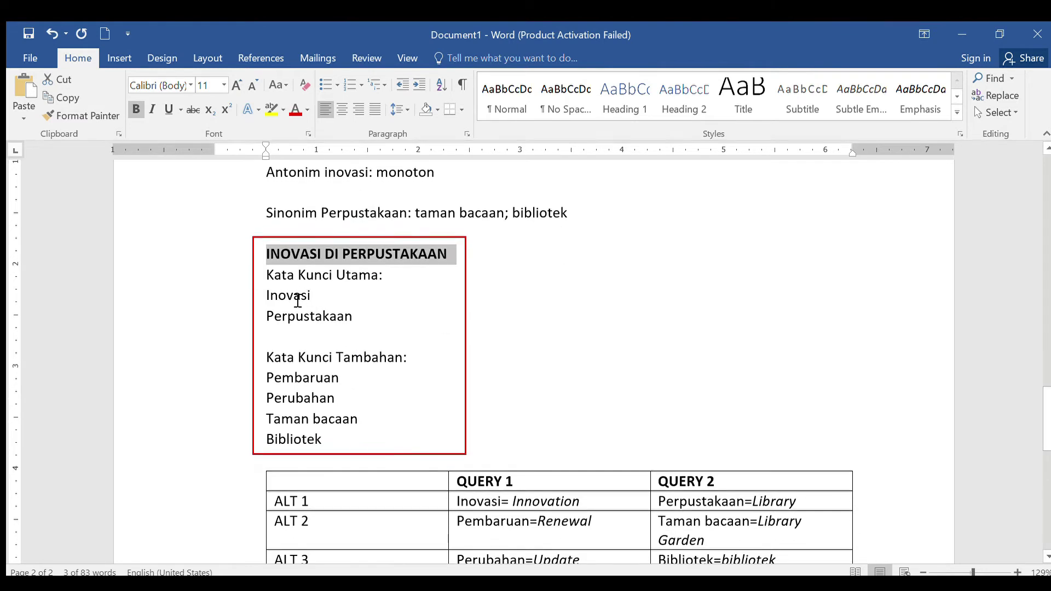
pyautogui.click(288, 320)
pyautogui.click(353, 321)
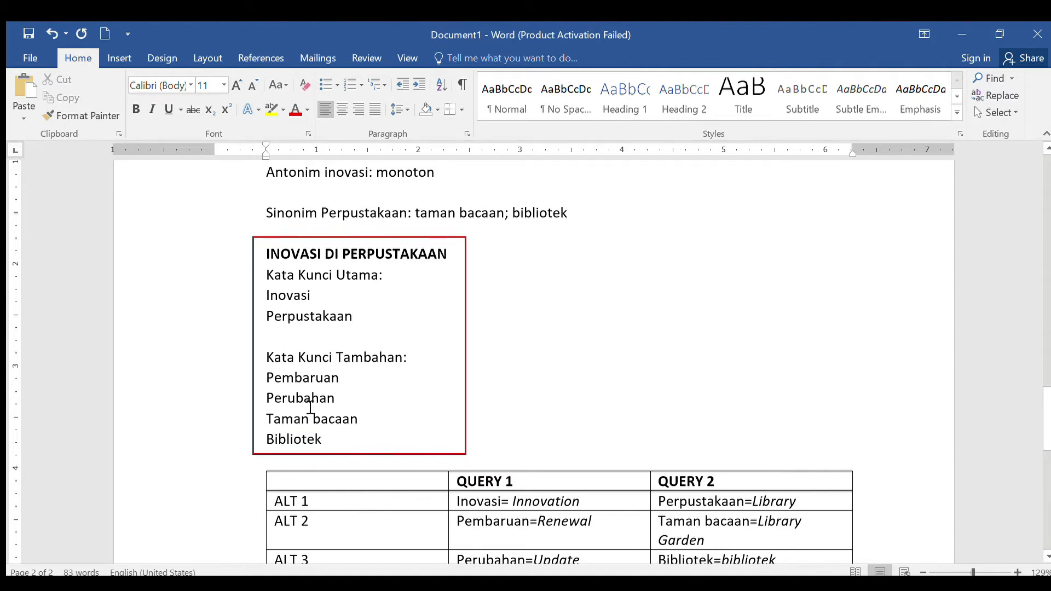
pyautogui.scroll(-2, 323, 403)
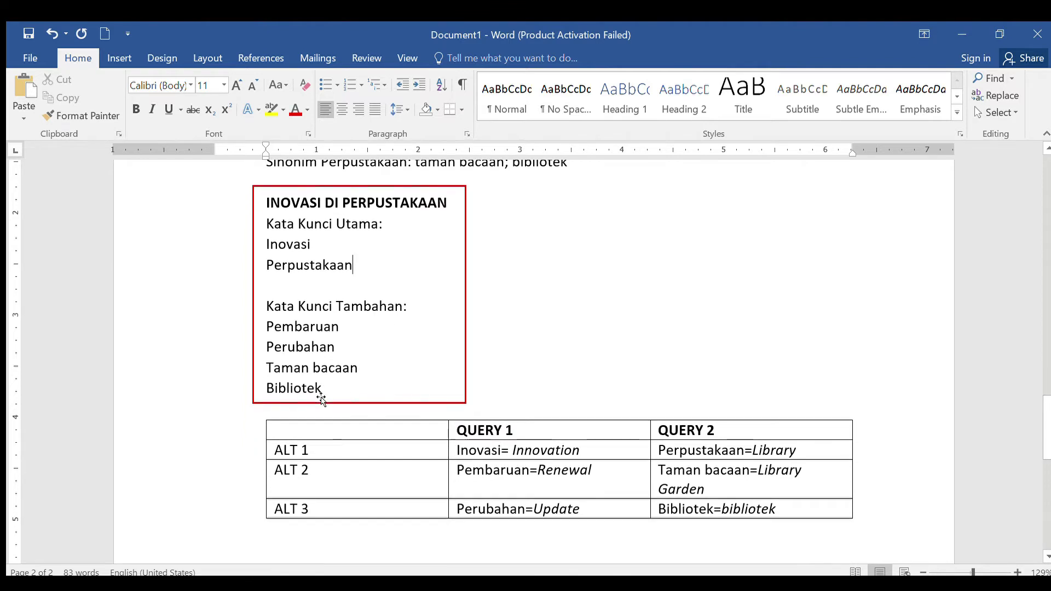
pyautogui.scroll(2, 338, 391)
pyautogui.scroll(1, 336, 392)
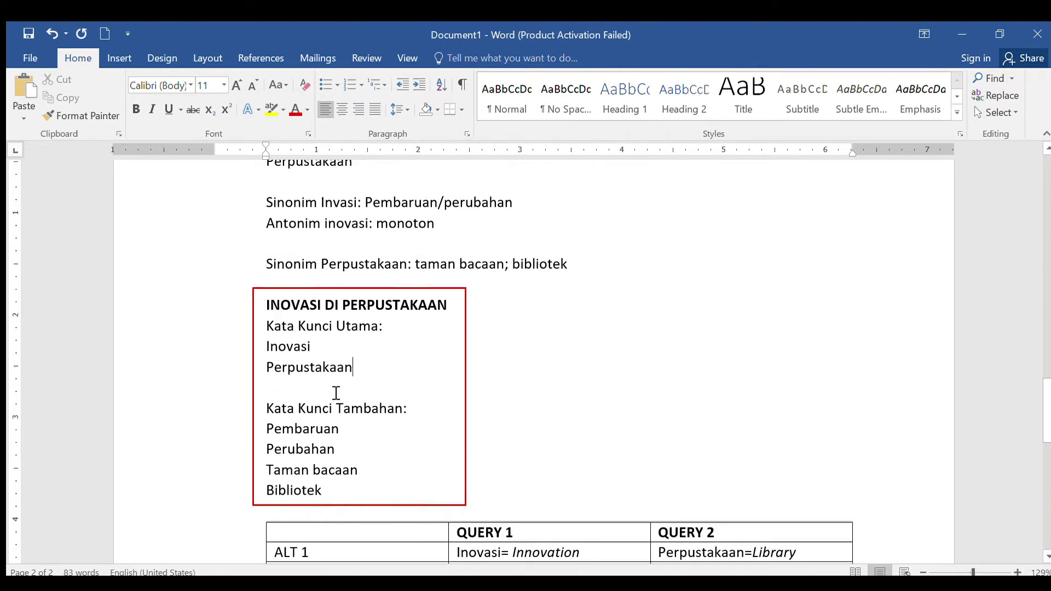
pyautogui.scroll(-3, 336, 391)
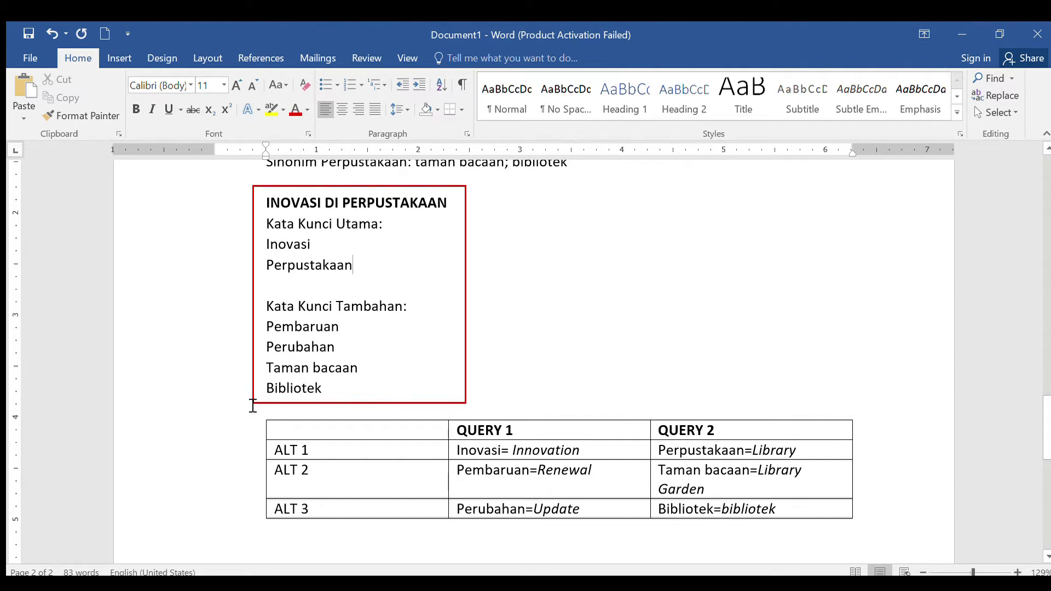
pyautogui.moveTo(257, 418); pyautogui.dragTo(839, 522)
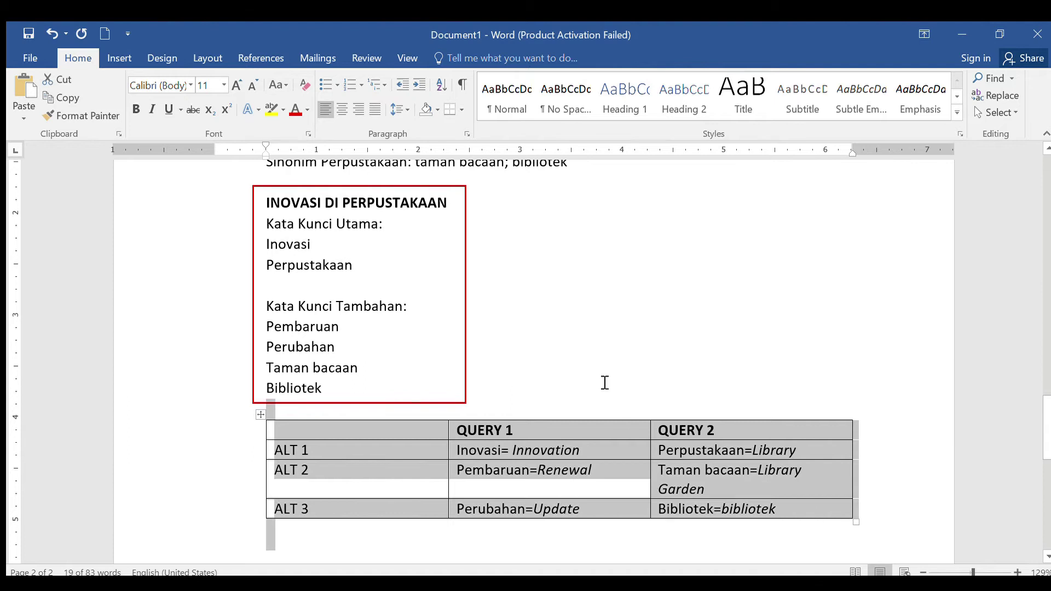
pyautogui.click(491, 450)
pyautogui.click(680, 449)
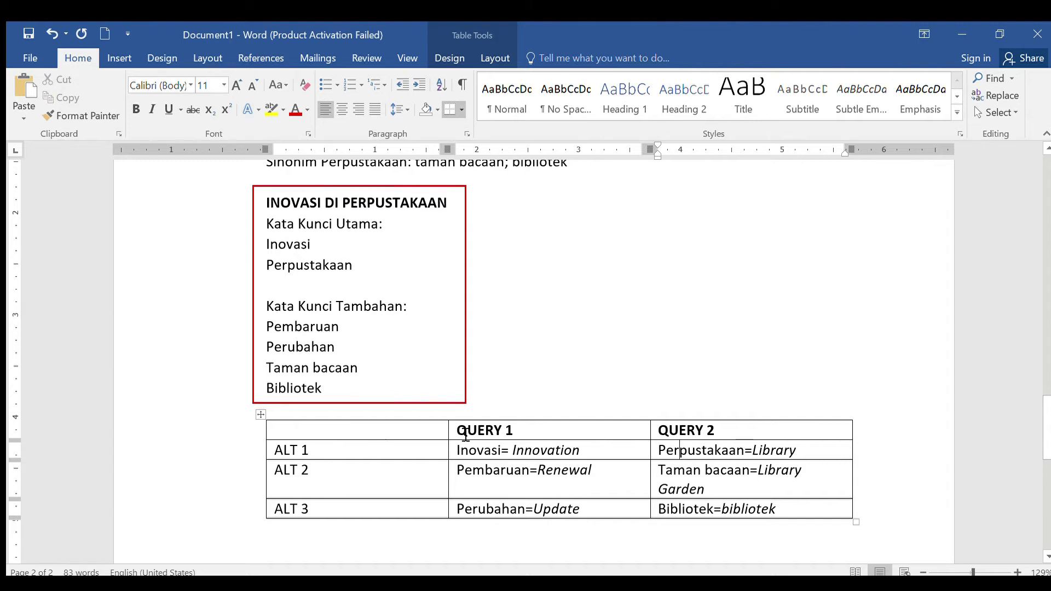
# - Examine the English term "Innovation" in the ALT 1 row and the other translated terms in the query table
pyautogui.click(512, 451)
pyautogui.moveTo(514, 450); pyautogui.dragTo(591, 459)
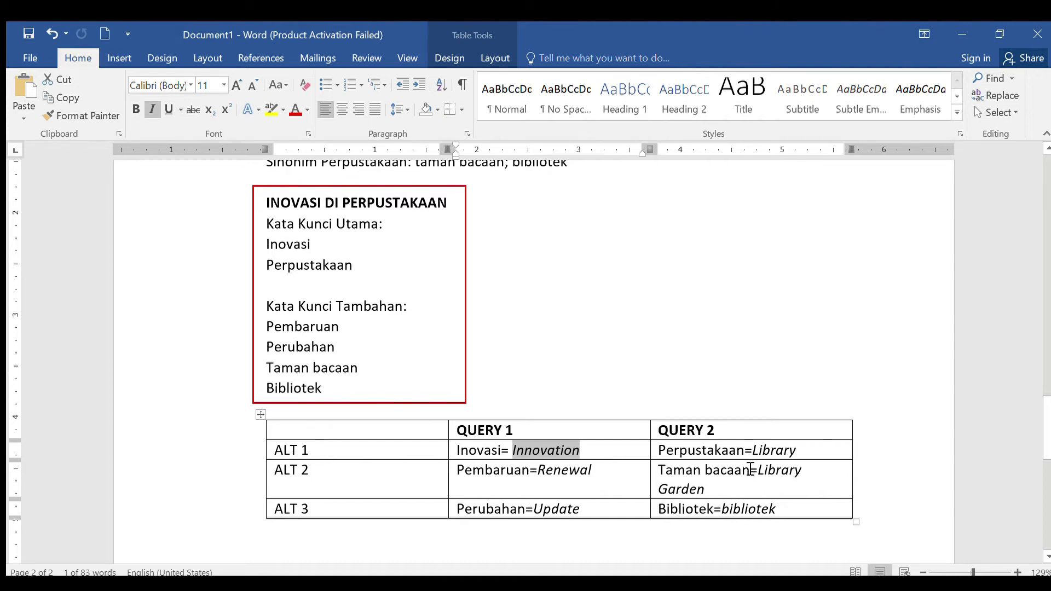
pyautogui.click(606, 454)
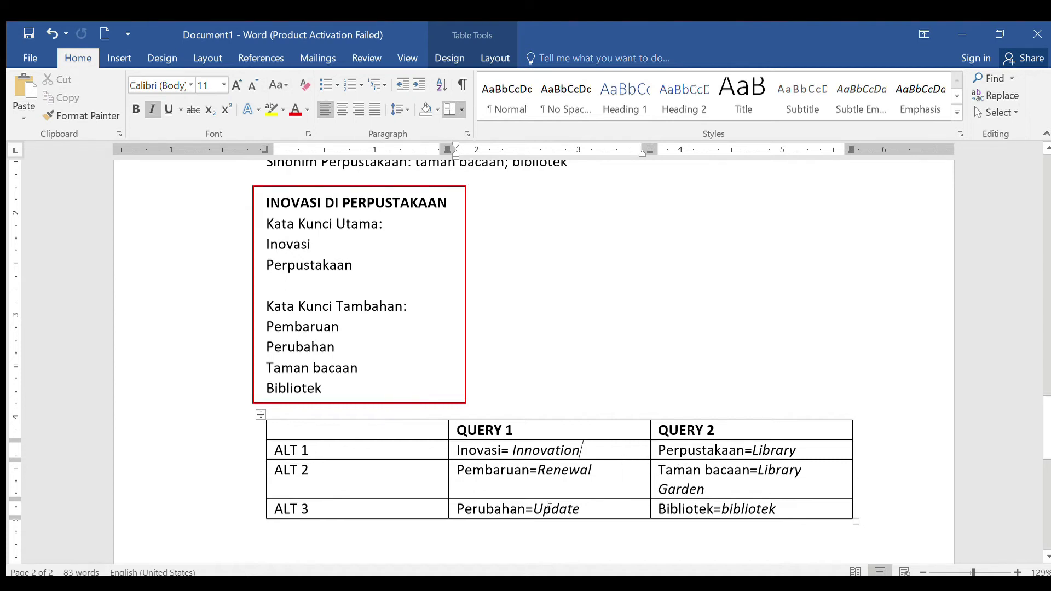
pyautogui.scroll(-2, 545, 509)
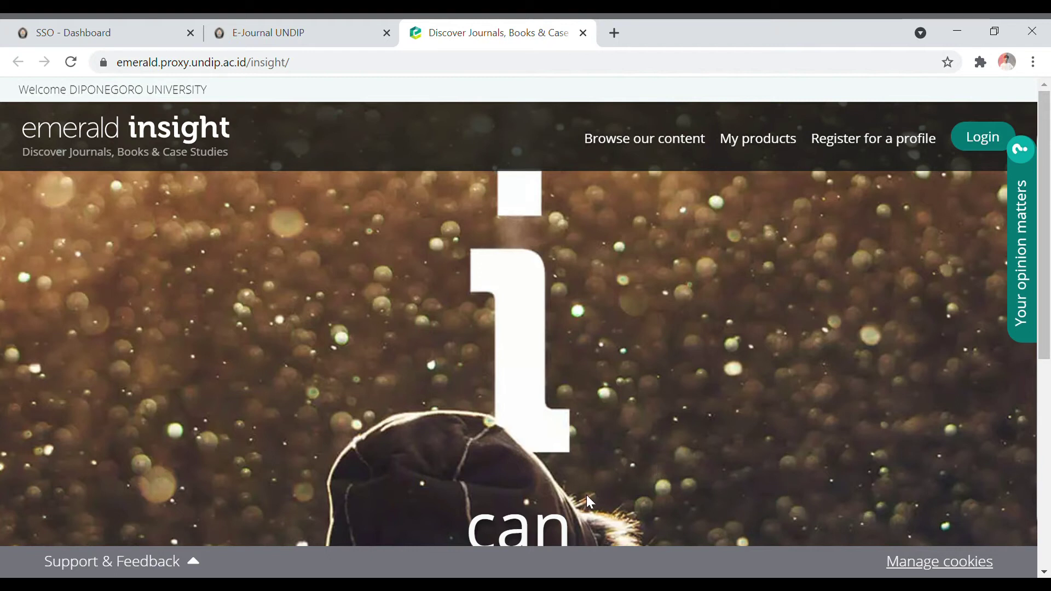
# - Search Emerald Insight in the browser for "Innovation at the library" and check the total number of results
pyautogui.scroll(-3, 512, 456)
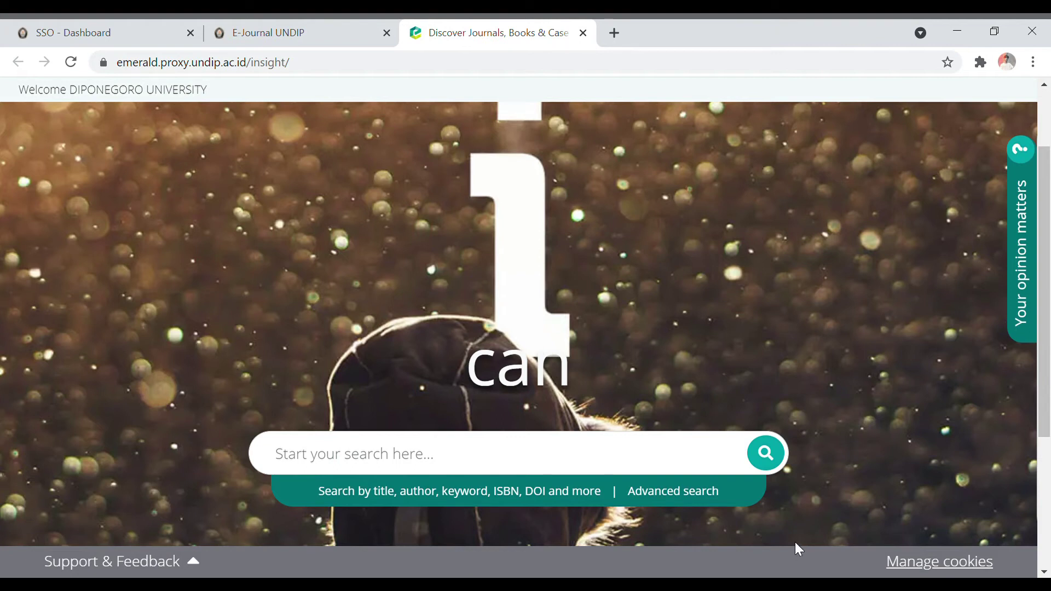
pyautogui.scroll(-2, 745, 555)
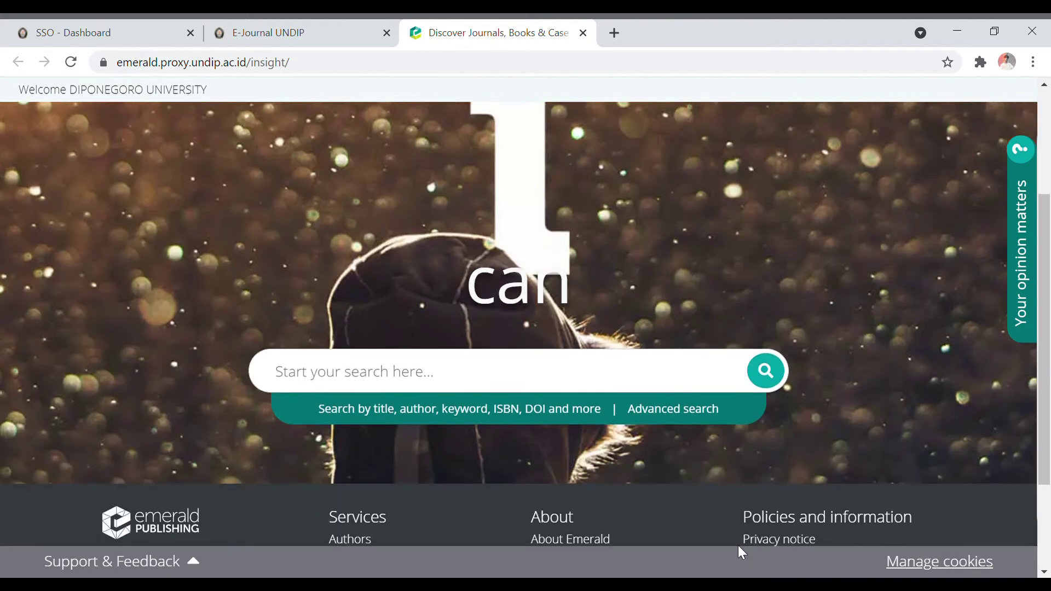
pyautogui.click(591, 383)
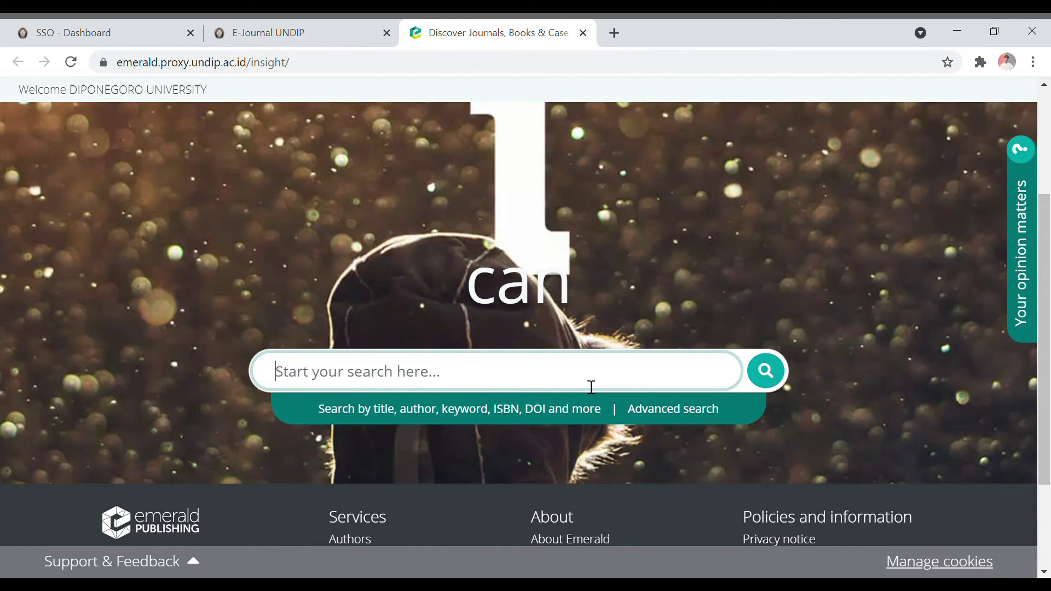
pyautogui.write('Innovation at the library')
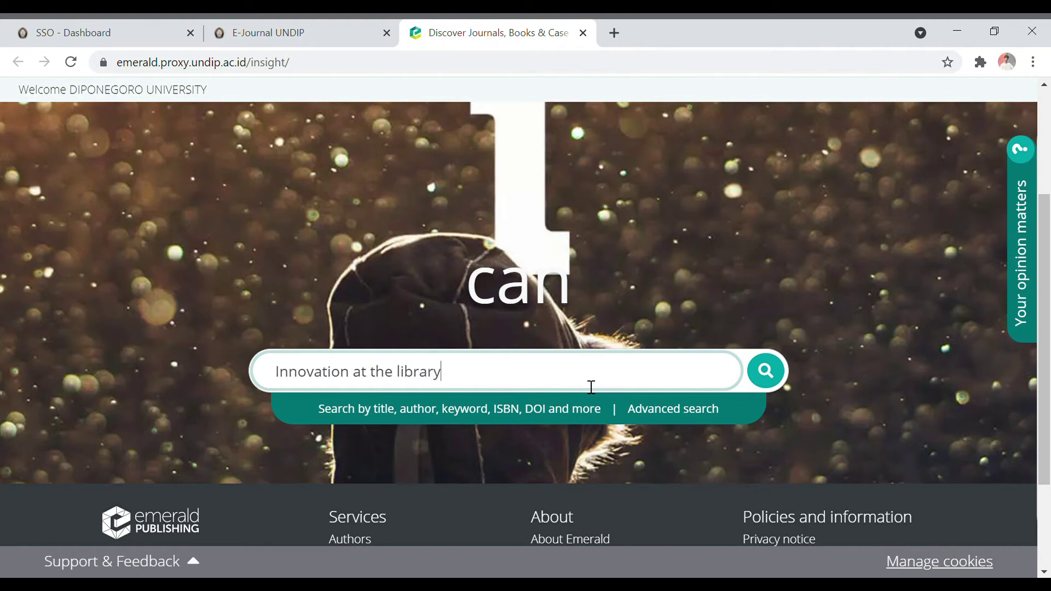
pyautogui.press('Return')
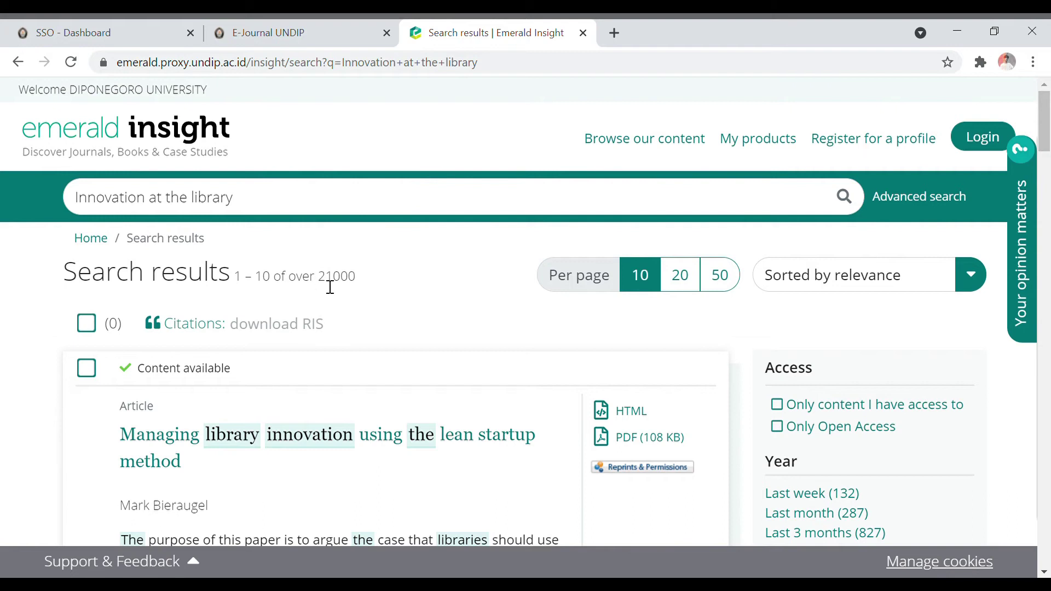
pyautogui.moveTo(320, 284); pyautogui.dragTo(358, 284)
pyautogui.click(362, 287)
# - Return from the search results to the Emerald Insight home page and open the advanced search form
pyautogui.click(18, 61)
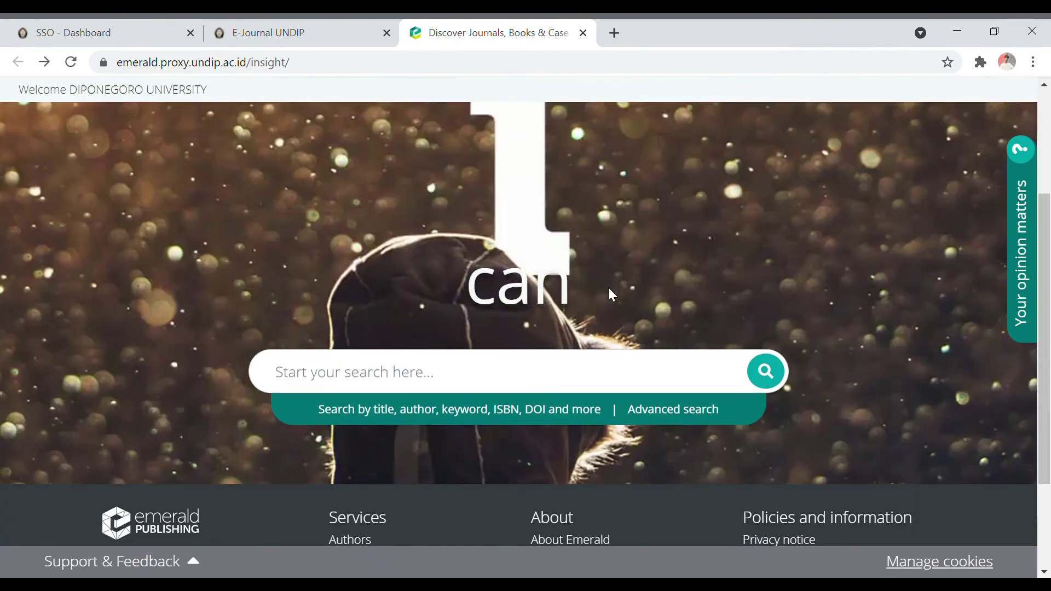
pyautogui.scroll(-1, 603, 354)
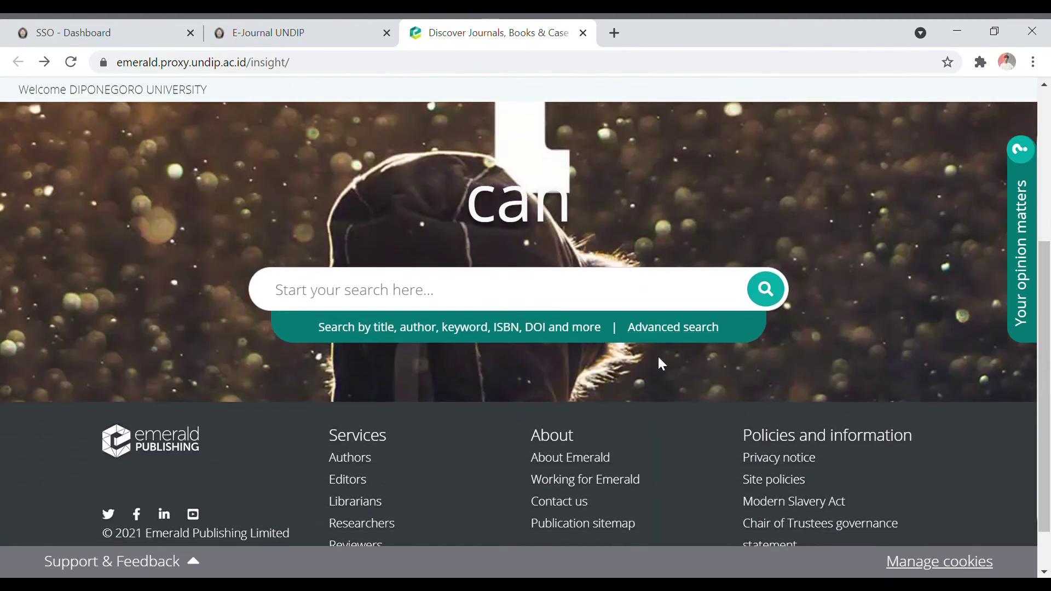
pyautogui.click(678, 329)
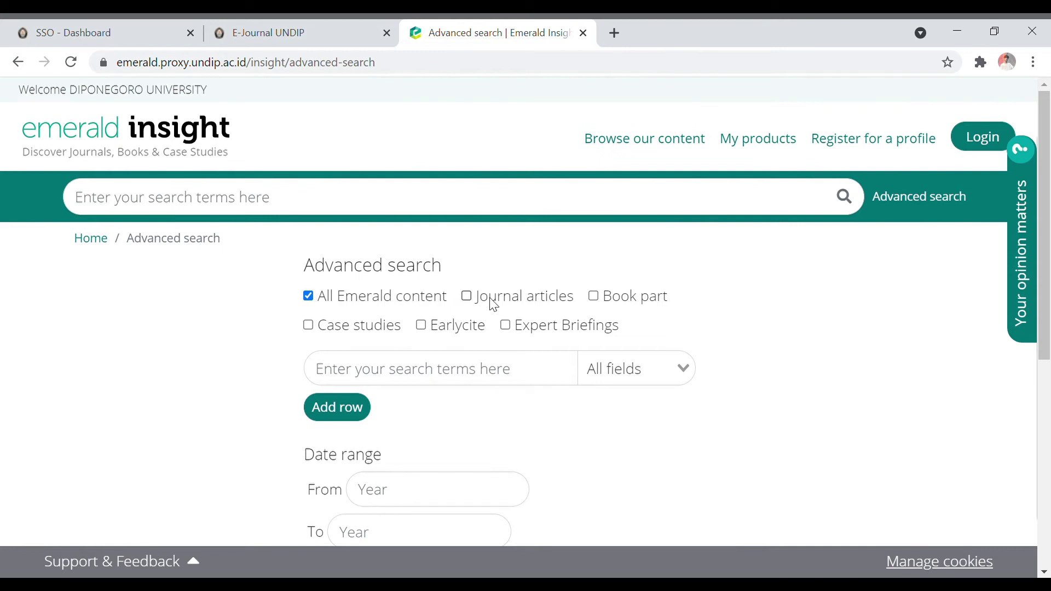
# - Add two more search term rows to the advanced search form
pyautogui.scroll(-1, 444, 354)
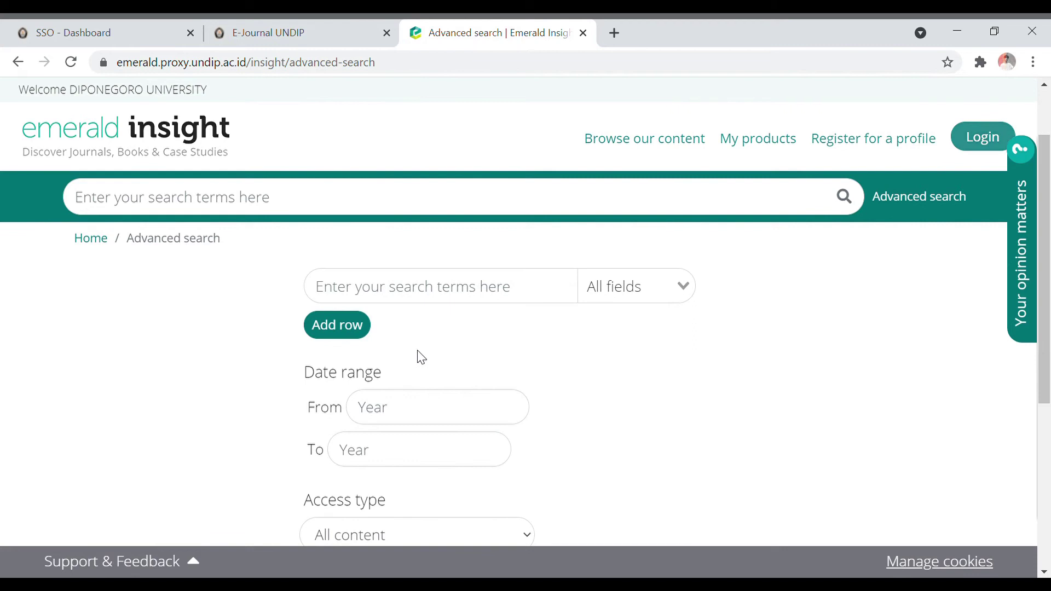
pyautogui.click(361, 333)
pyautogui.click(355, 367)
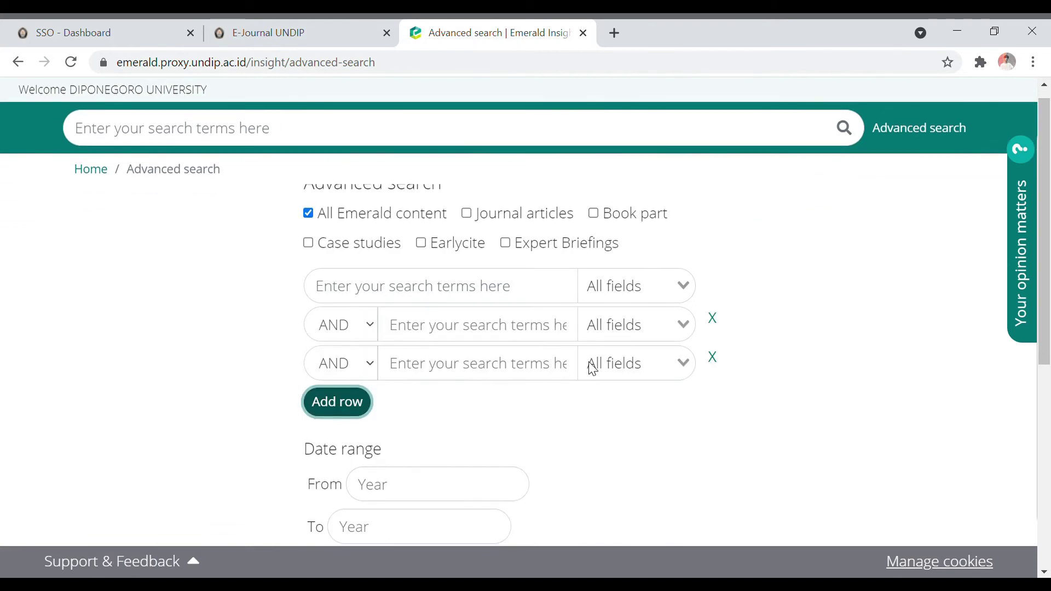
pyautogui.scroll(1, 509, 268)
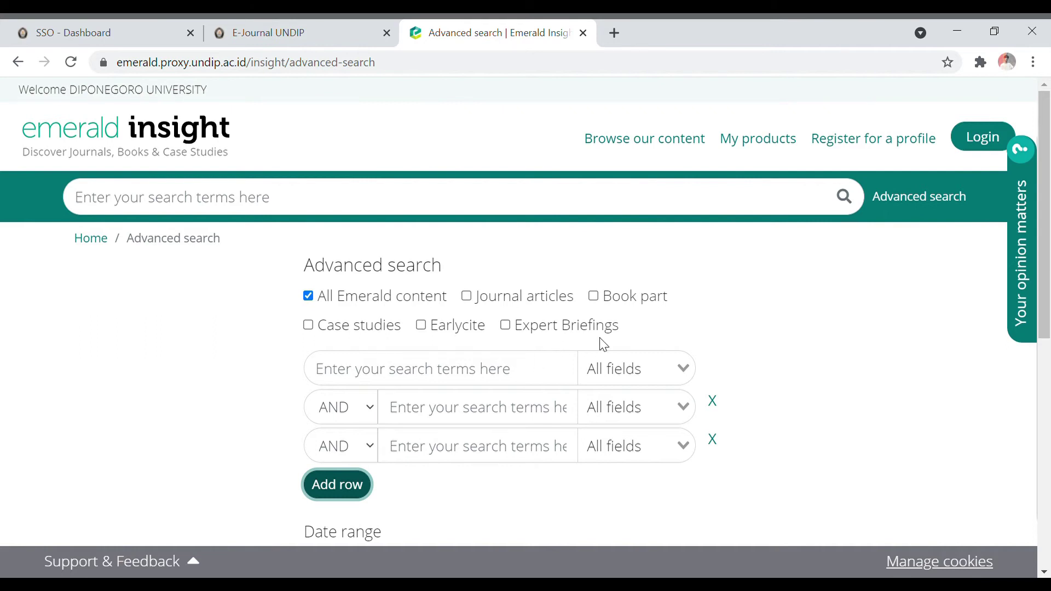
# - Look over the date range and access type options, and try out adding a fourth search row and removing it
pyautogui.scroll(-6, 602, 345)
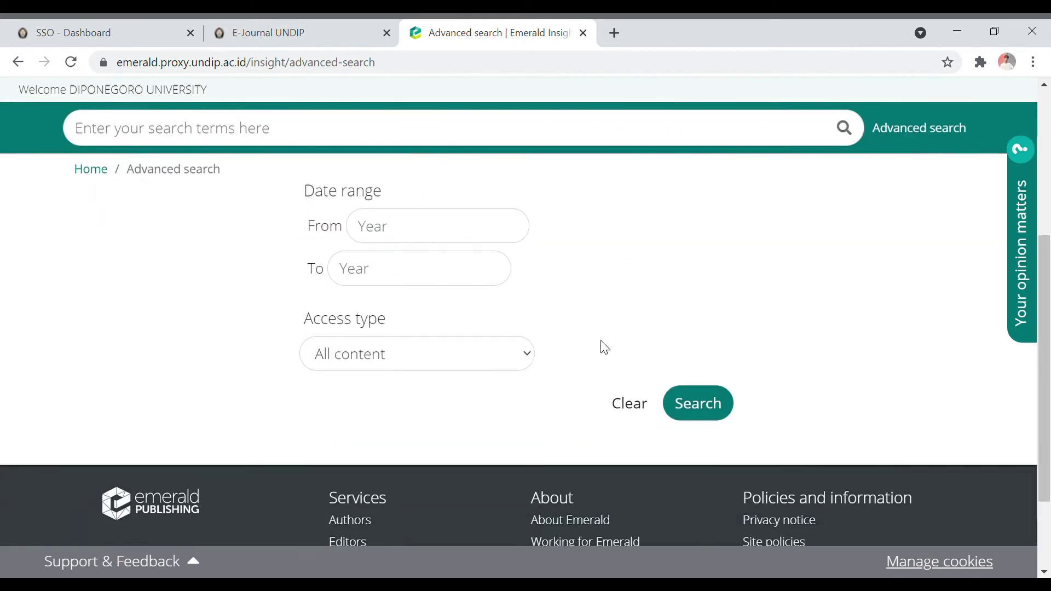
pyautogui.scroll(2, 571, 348)
pyautogui.scroll(3, 319, 304)
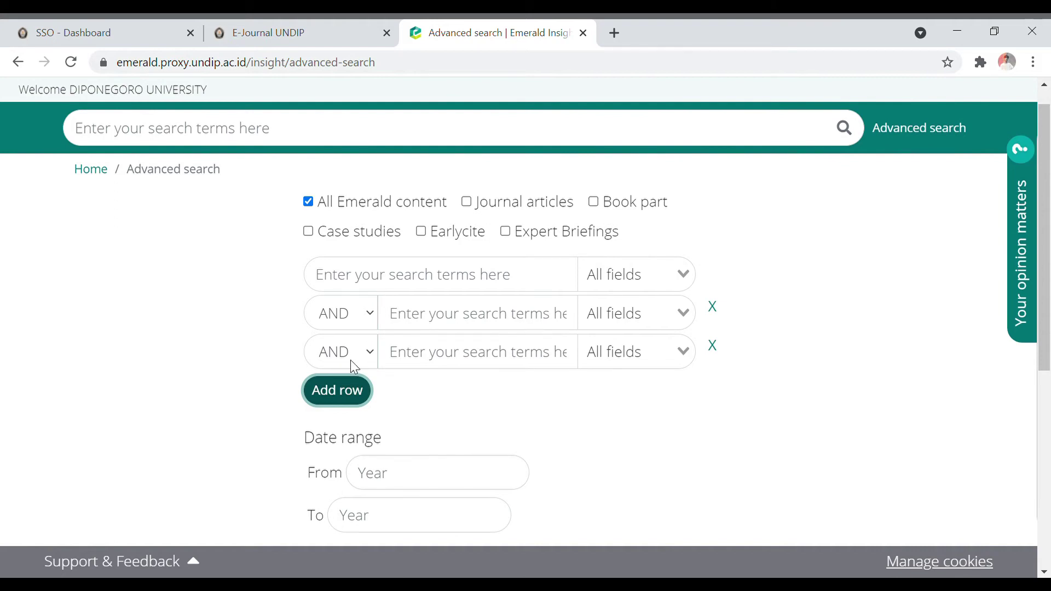
pyautogui.click(362, 399)
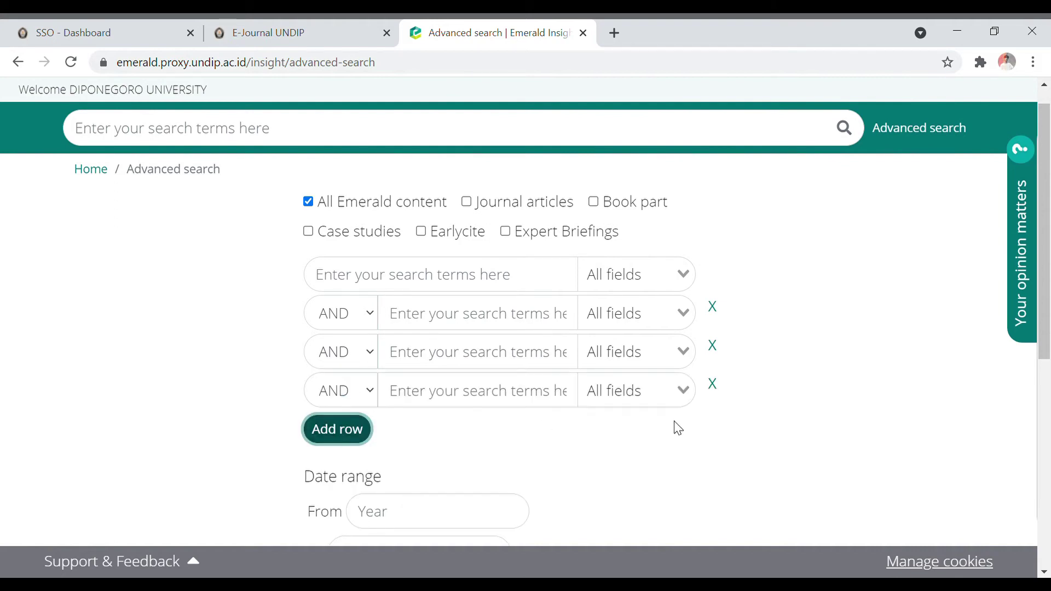
pyautogui.click(715, 386)
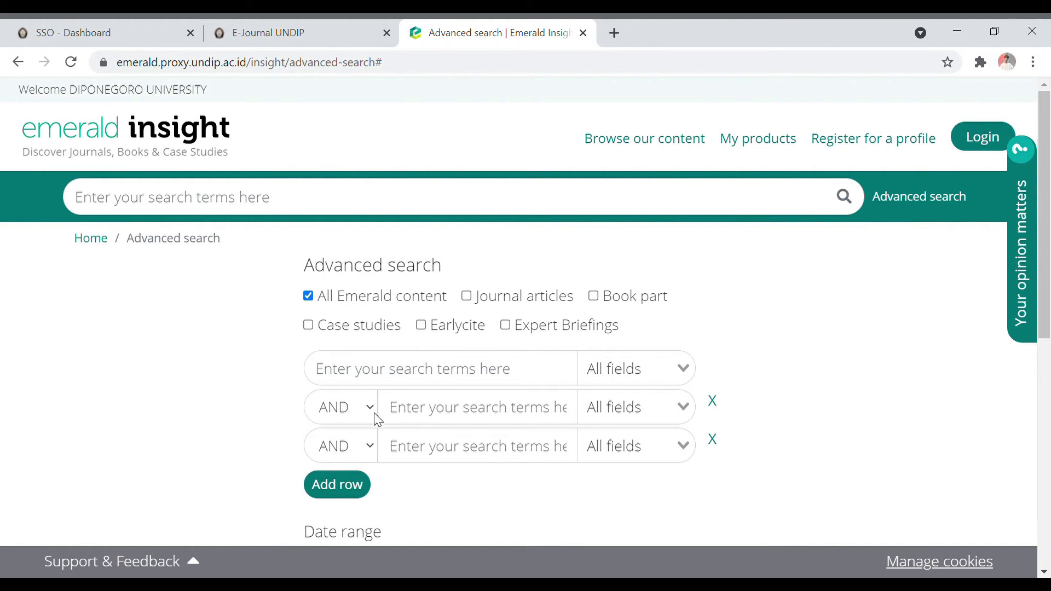
# - Set the third search row's operator to NOT and limit the content type to Journal articles
pyautogui.click(364, 447)
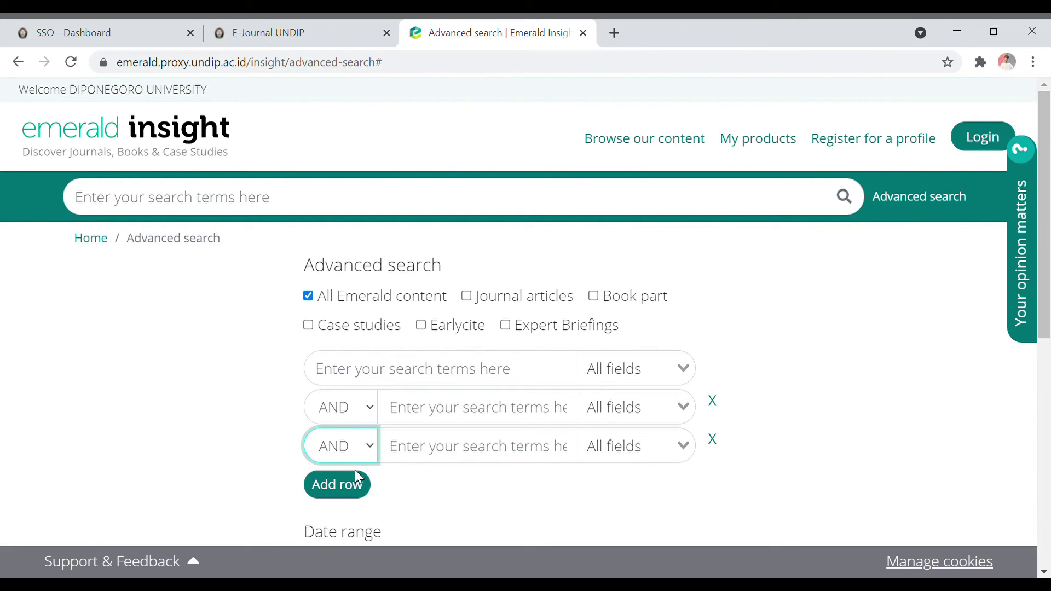
pyautogui.press('Down')
pyautogui.press('Down')
pyautogui.click(496, 302)
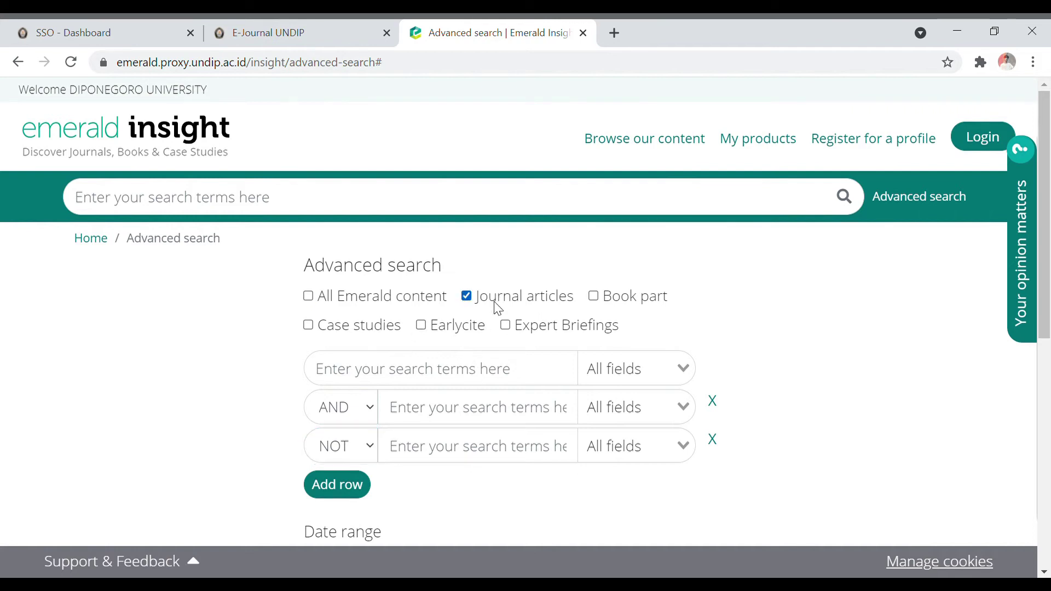
# - Enter "innovation" as the first search term and "Library" in the AND row
pyautogui.click(508, 378)
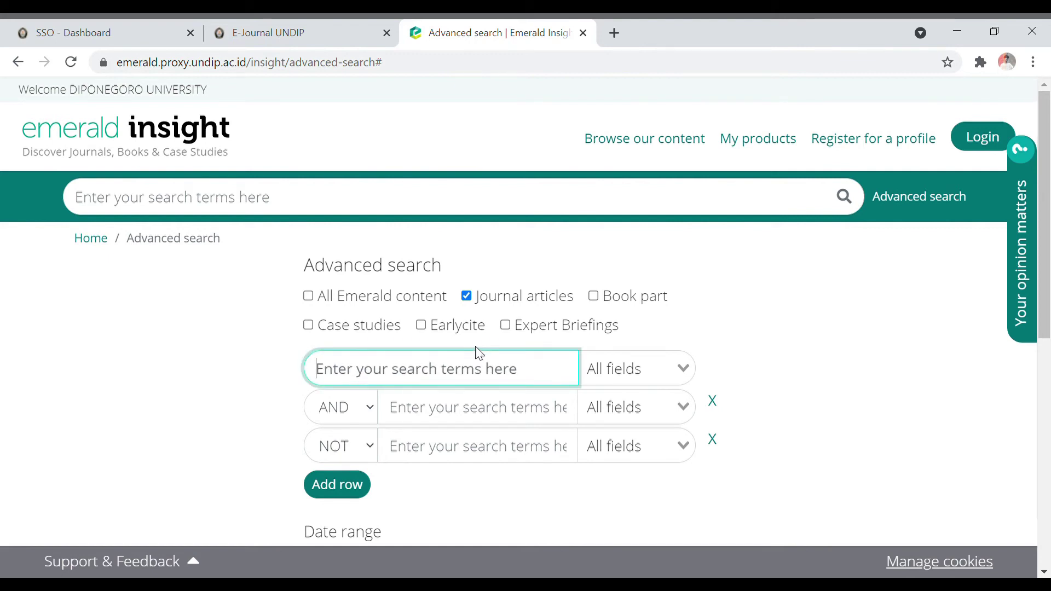
pyautogui.click(418, 419)
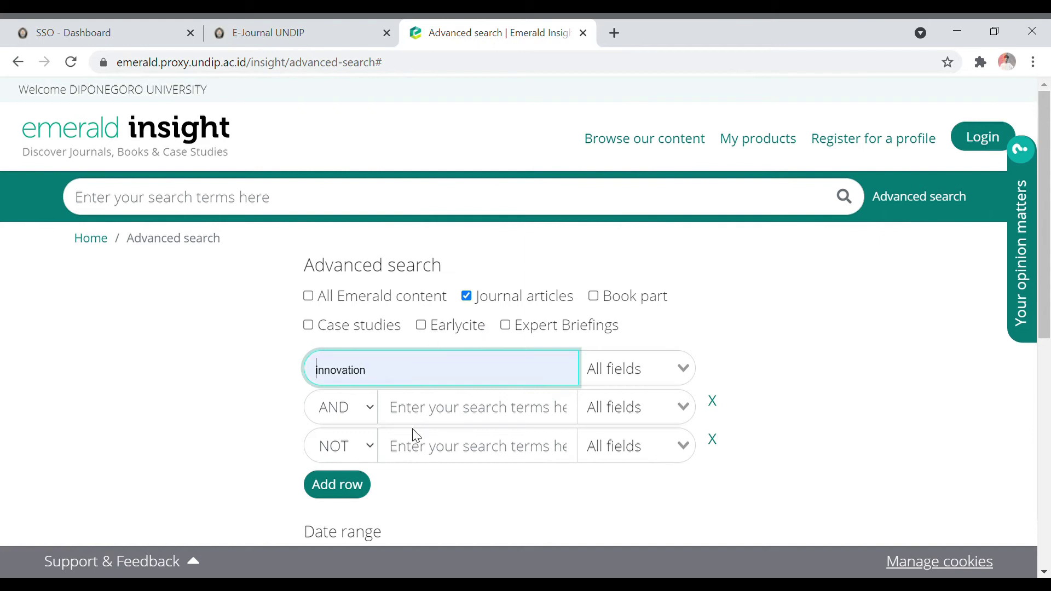
pyautogui.click(391, 444)
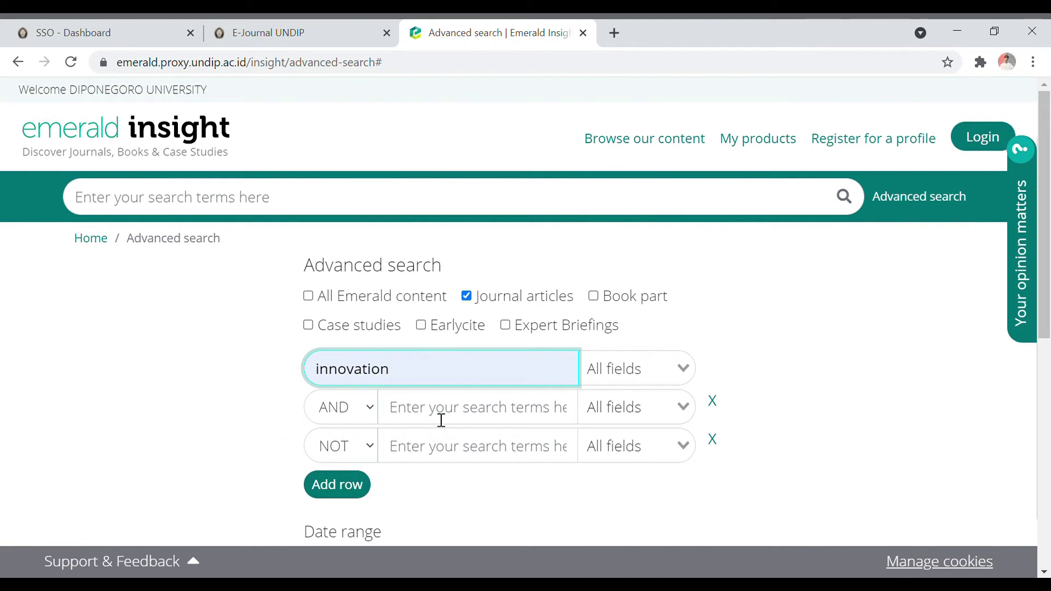
pyautogui.click(467, 416)
pyautogui.click(487, 448)
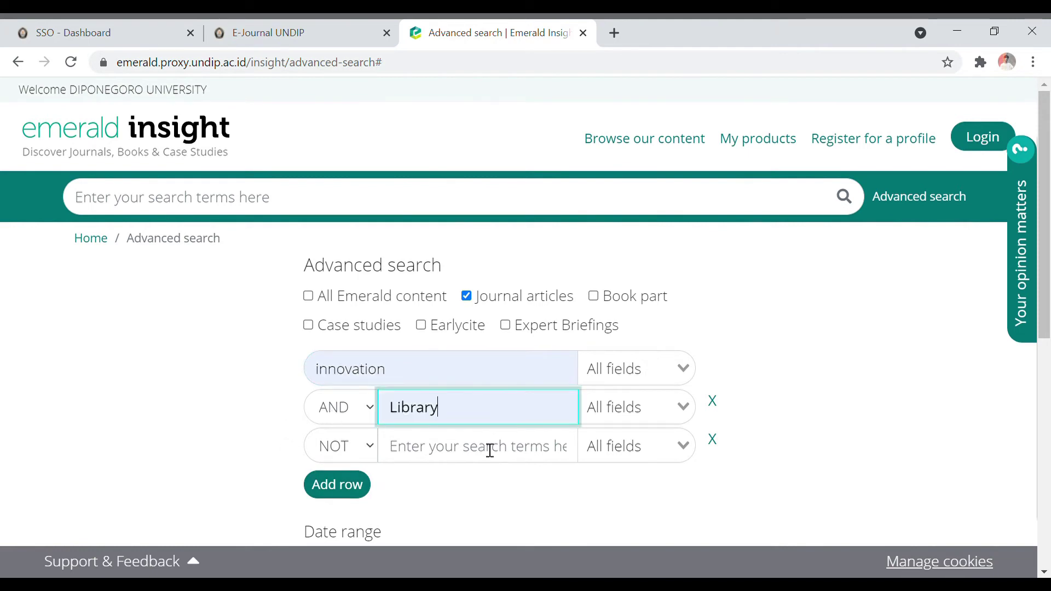
# - Change the third search row's operator to OR and enter "renewal" as its term
pyautogui.click(354, 459)
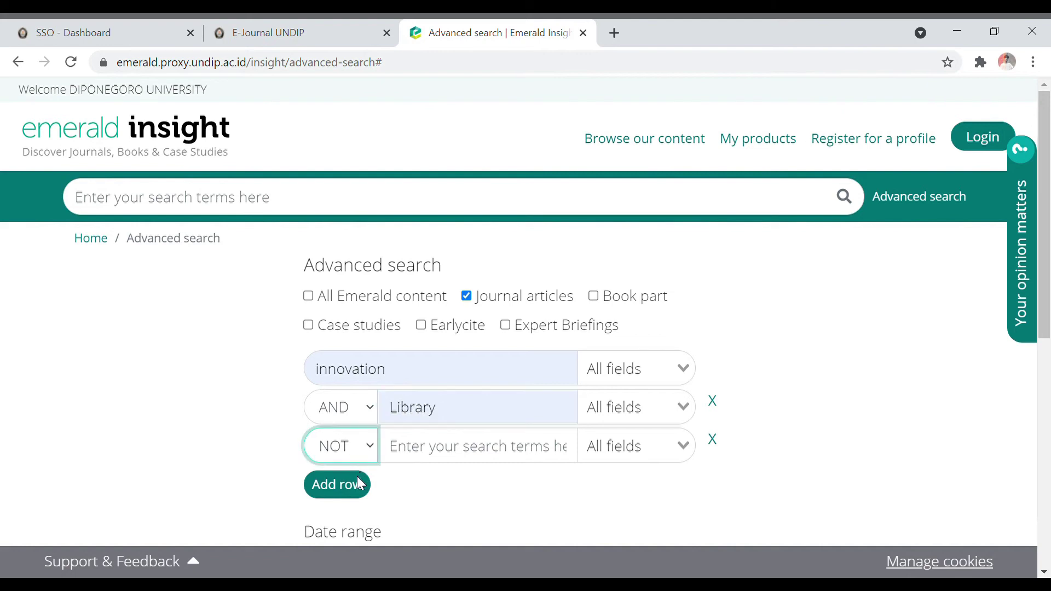
pyautogui.press('Up')
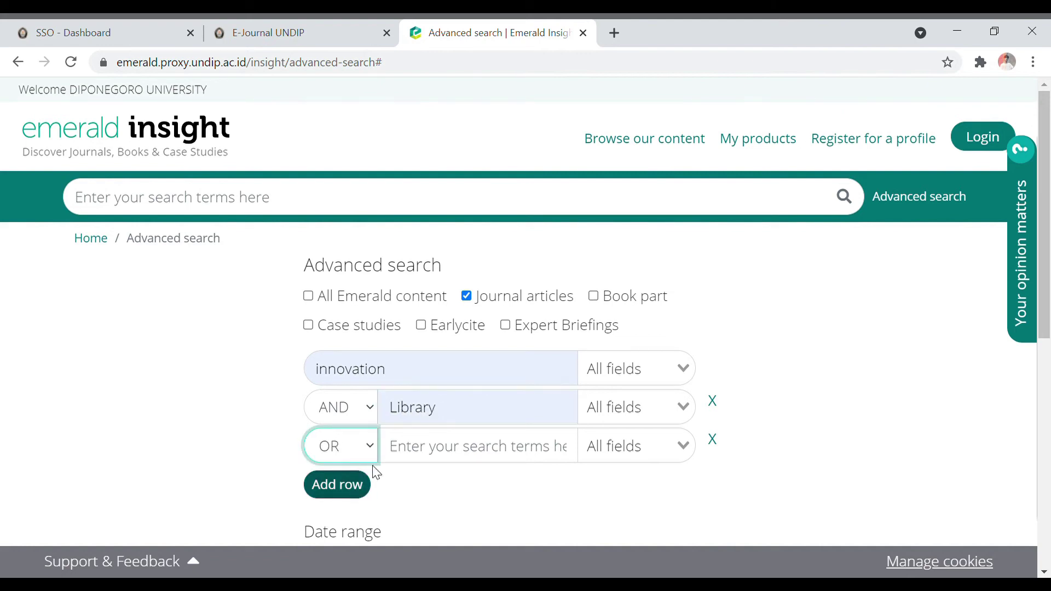
pyautogui.click(441, 453)
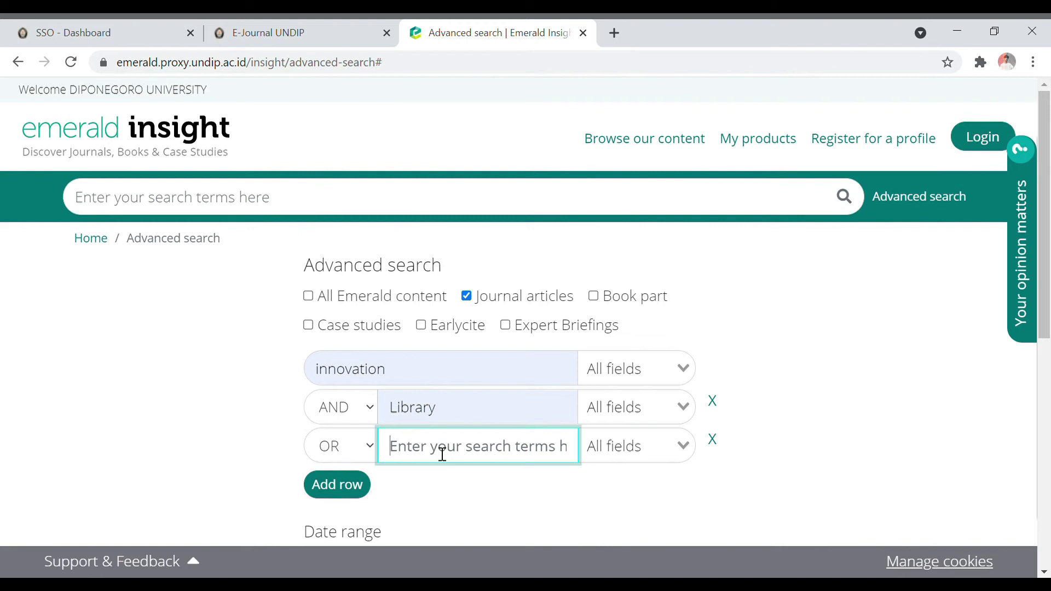
pyautogui.write('rene')
pyautogui.press('BackSpace')
pyautogui.write('ew')
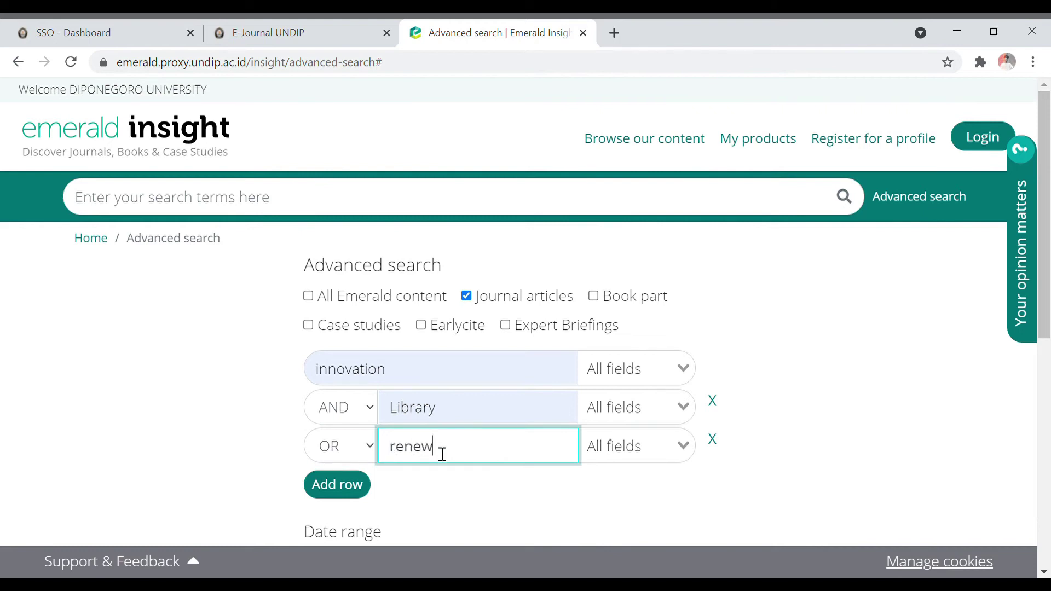
pyautogui.write('al')
# - Add a fourth search row with the operator NOT and the term "monotone"
pyautogui.click(354, 495)
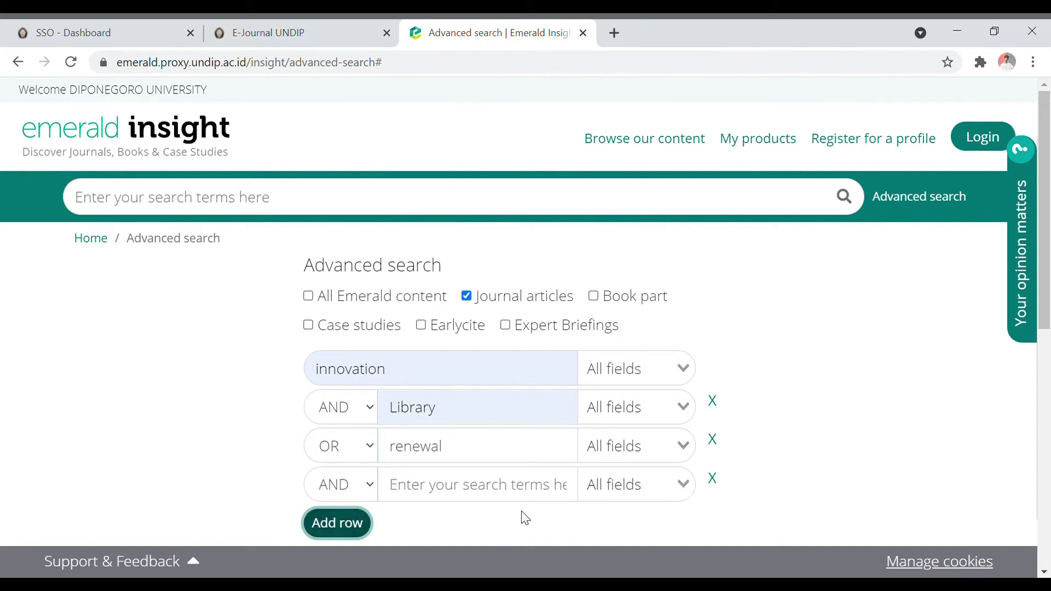
pyautogui.scroll(-1, 395, 429)
pyautogui.click(352, 409)
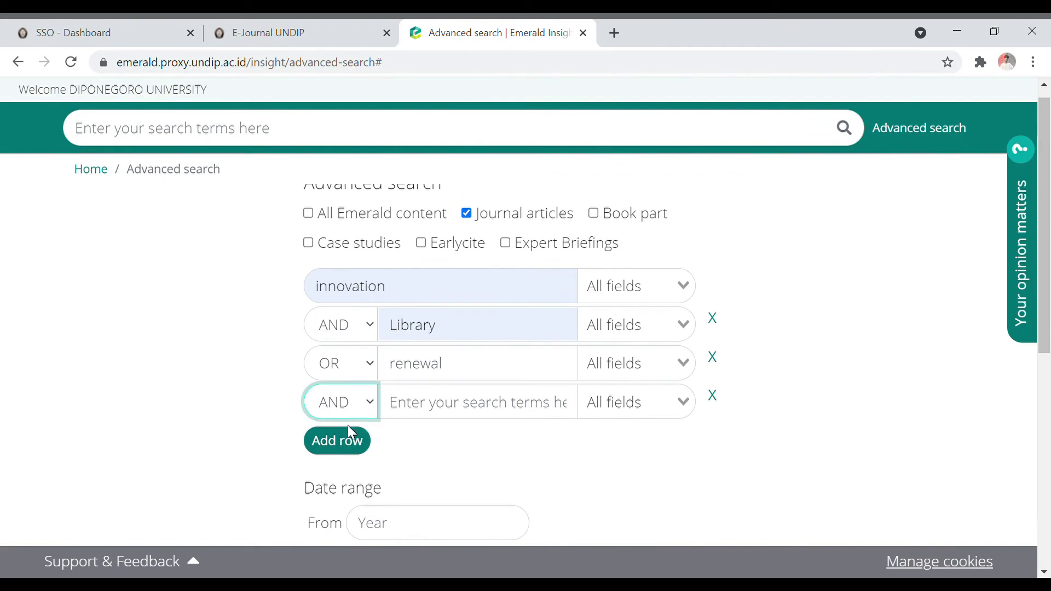
pyautogui.click(356, 464)
pyautogui.click(457, 409)
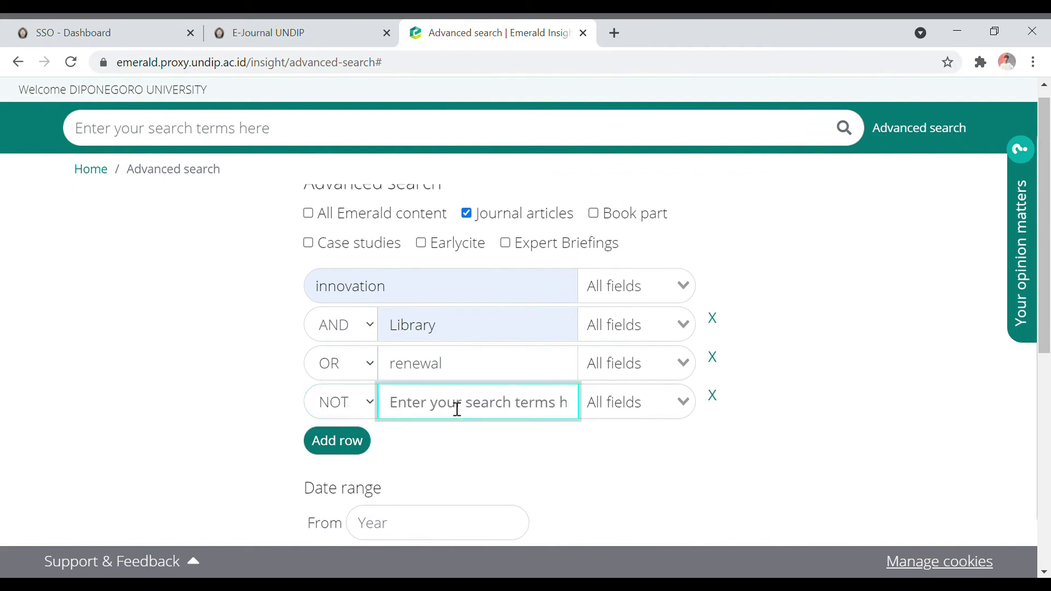
pyautogui.write('monoto')
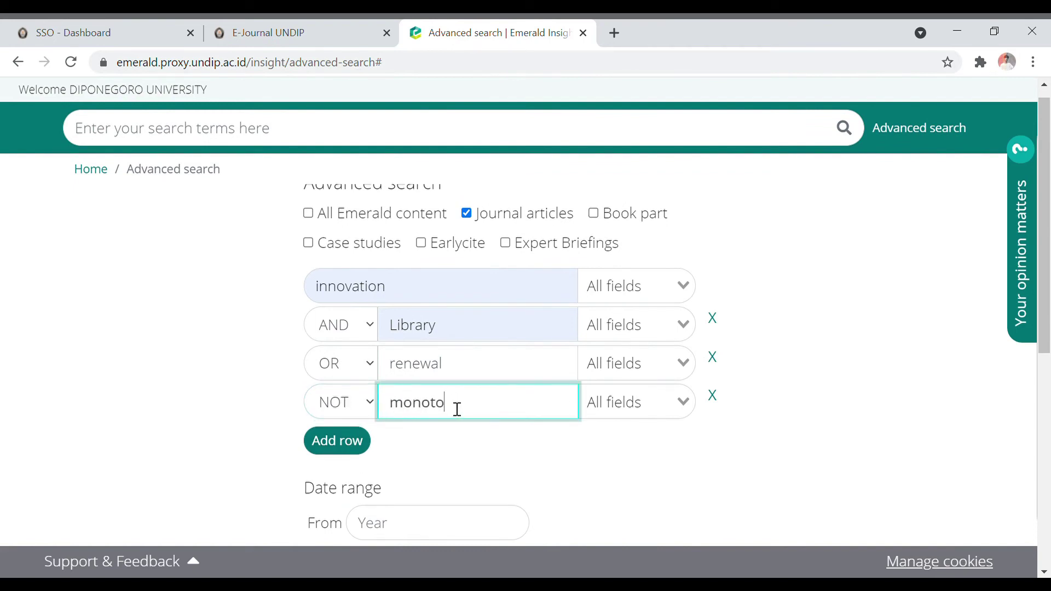
pyautogui.write('ne')
# - Add two empty search rows below the "monotone" row and remove the last one
pyautogui.click(339, 441)
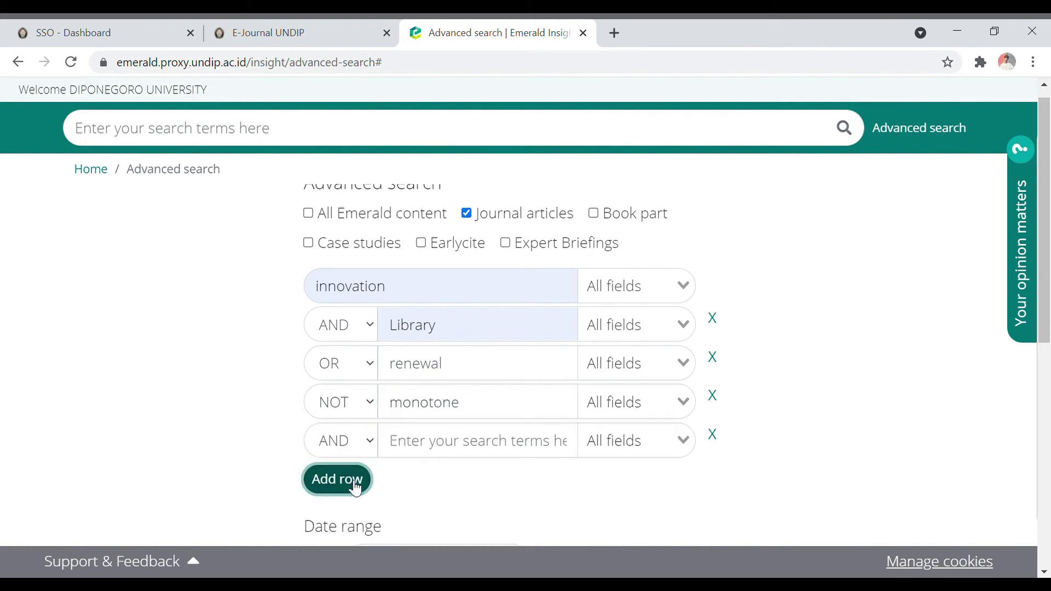
pyautogui.click(361, 491)
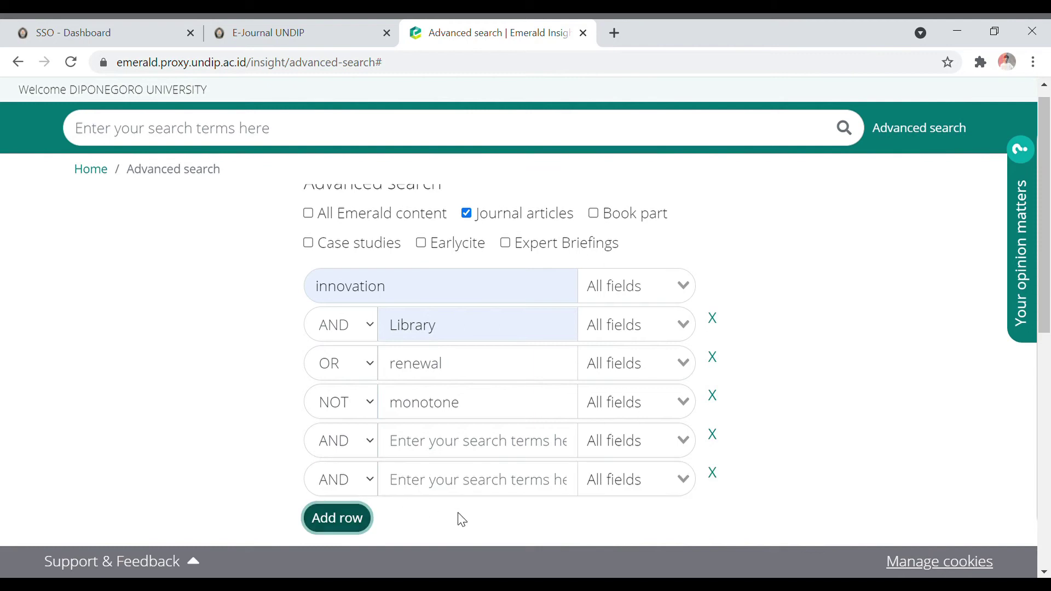
pyautogui.click(713, 474)
pyautogui.scroll(2, 716, 514)
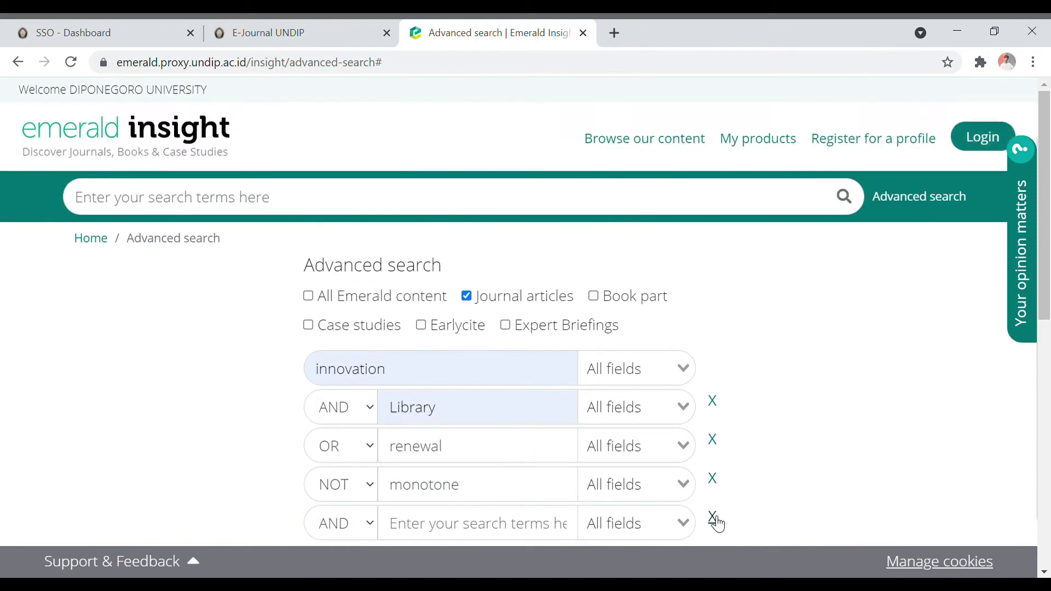
# - Remove the remaining empty search row and set the search field of all four terms to Title
pyautogui.click(714, 520)
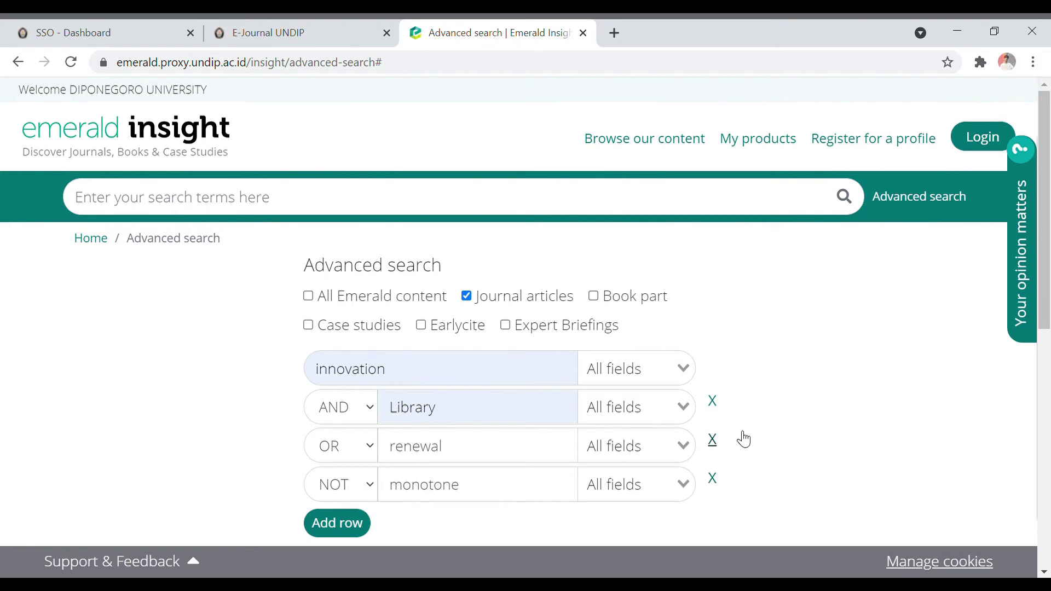
pyautogui.click(642, 379)
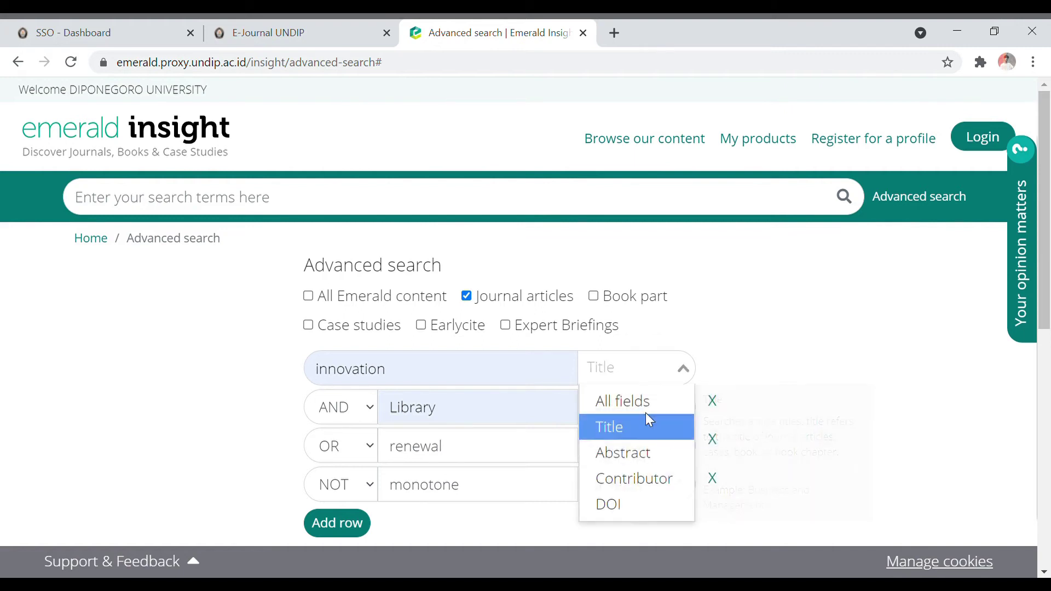
pyautogui.click(612, 430)
pyautogui.click(628, 415)
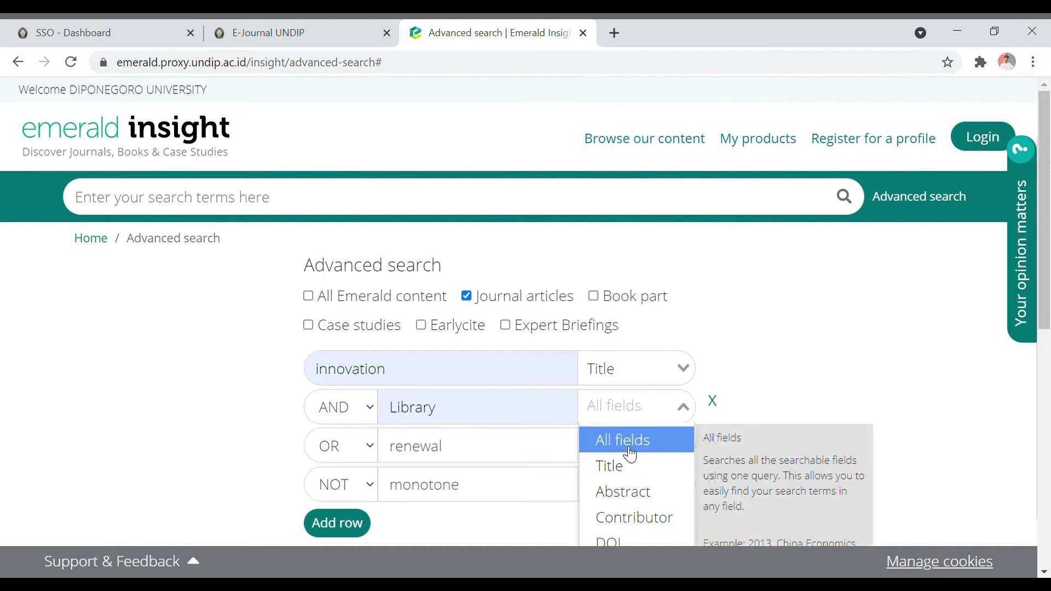
pyautogui.click(626, 465)
pyautogui.click(621, 445)
pyautogui.click(624, 503)
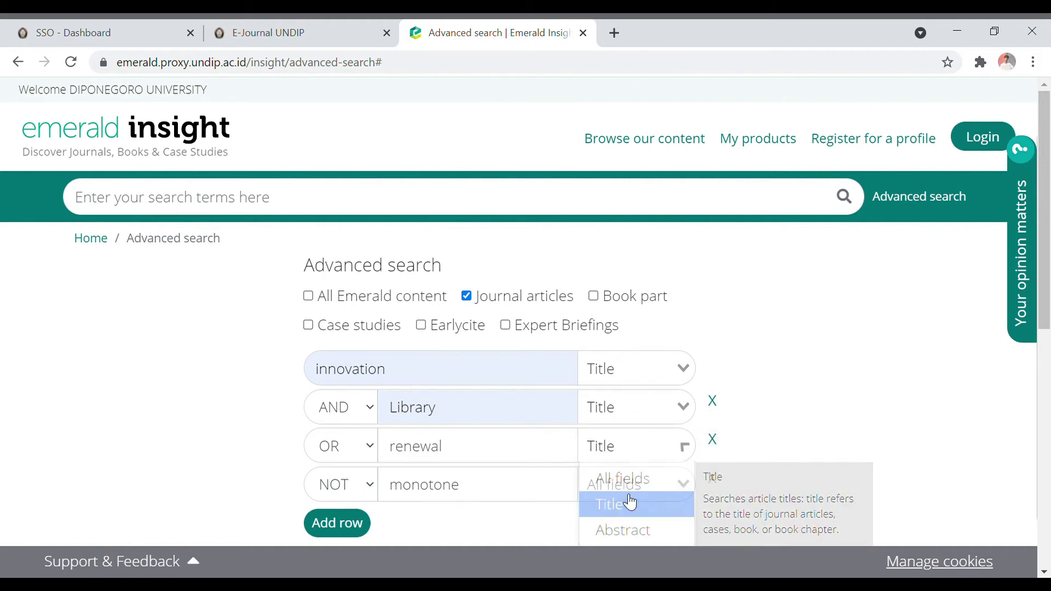
pyautogui.click(679, 483)
pyautogui.click(618, 536)
# - Run the advanced search with access type All content and no date range, and check the total number of results
pyautogui.scroll(-5, 608, 478)
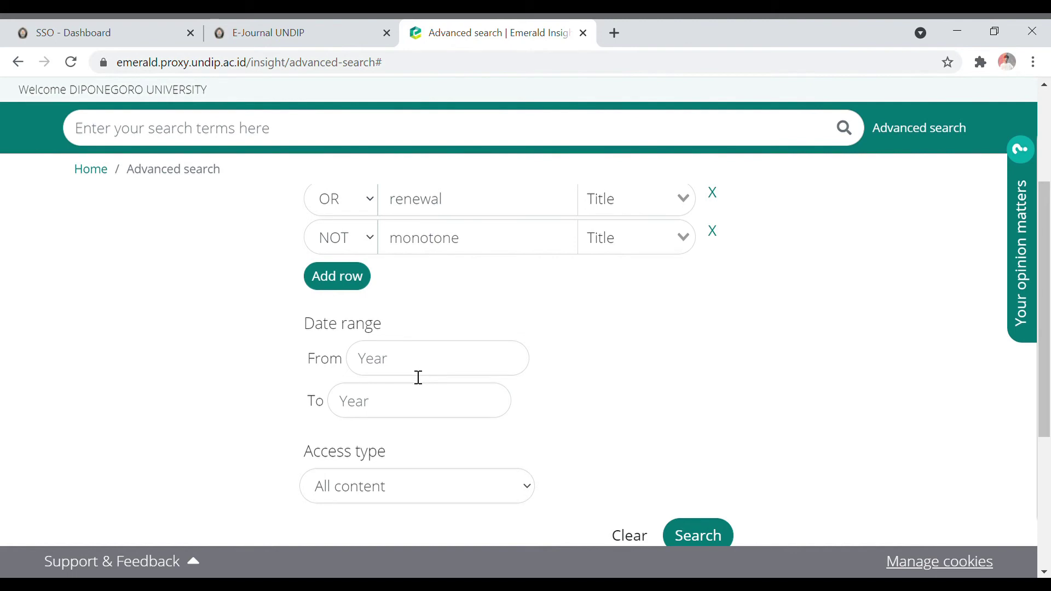
pyautogui.scroll(-1, 408, 471)
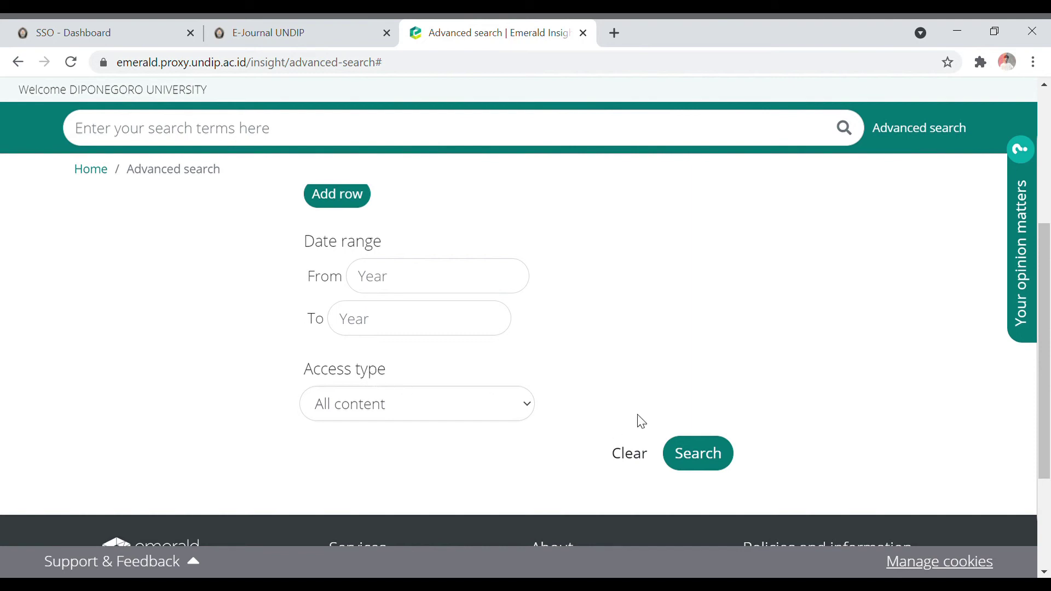
pyautogui.click(423, 408)
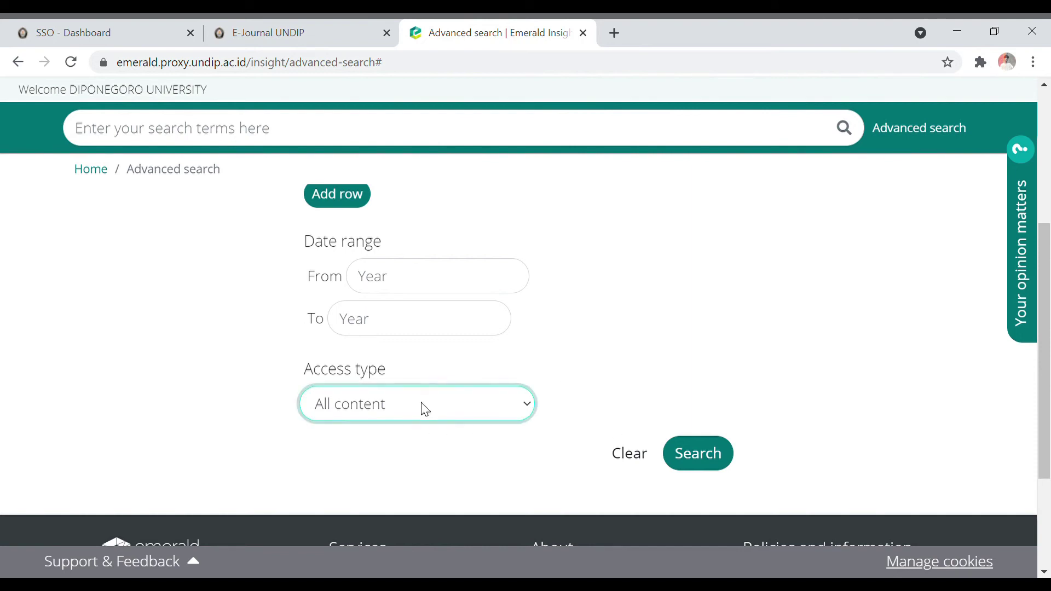
pyautogui.click(709, 463)
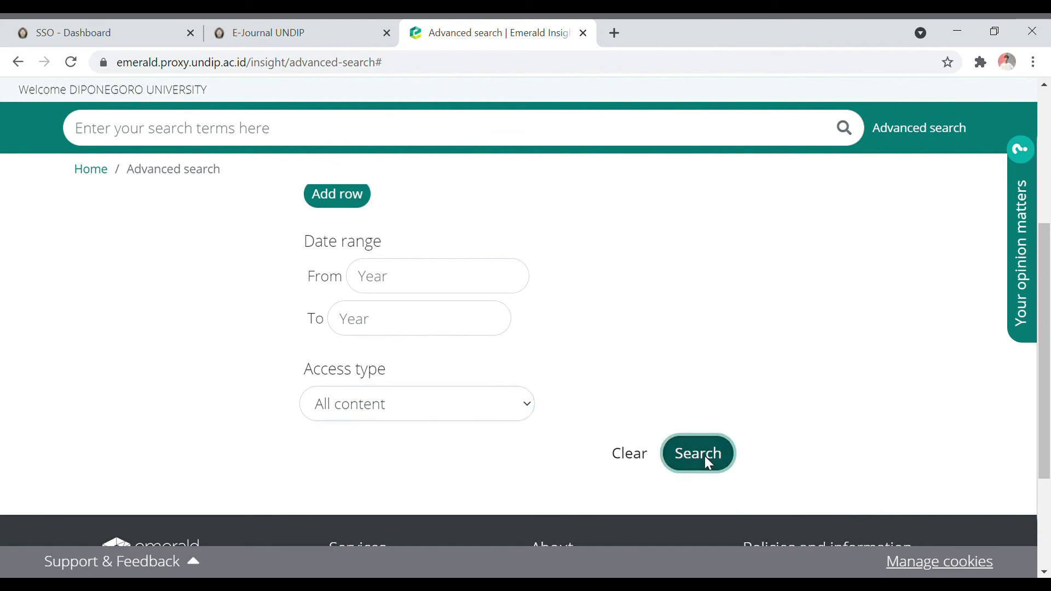
pyautogui.click(711, 463)
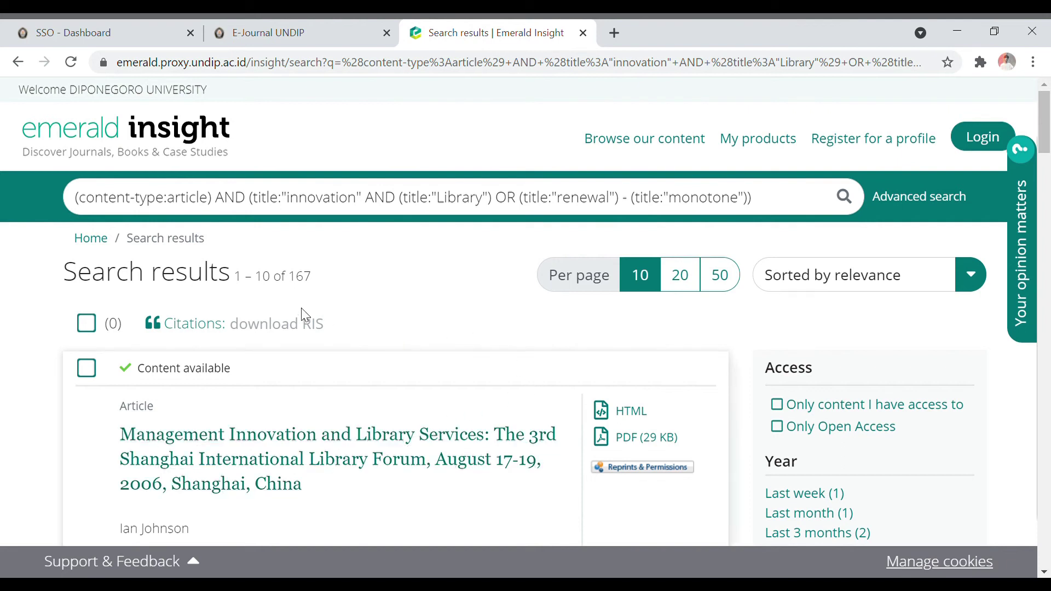
pyautogui.moveTo(286, 278); pyautogui.dragTo(326, 282)
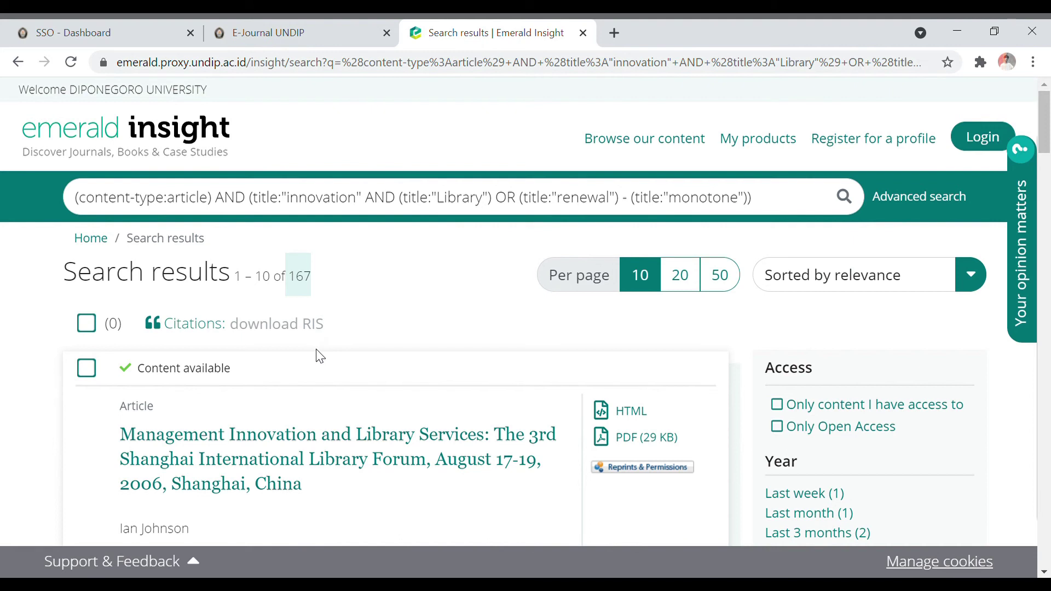
pyautogui.click(401, 290)
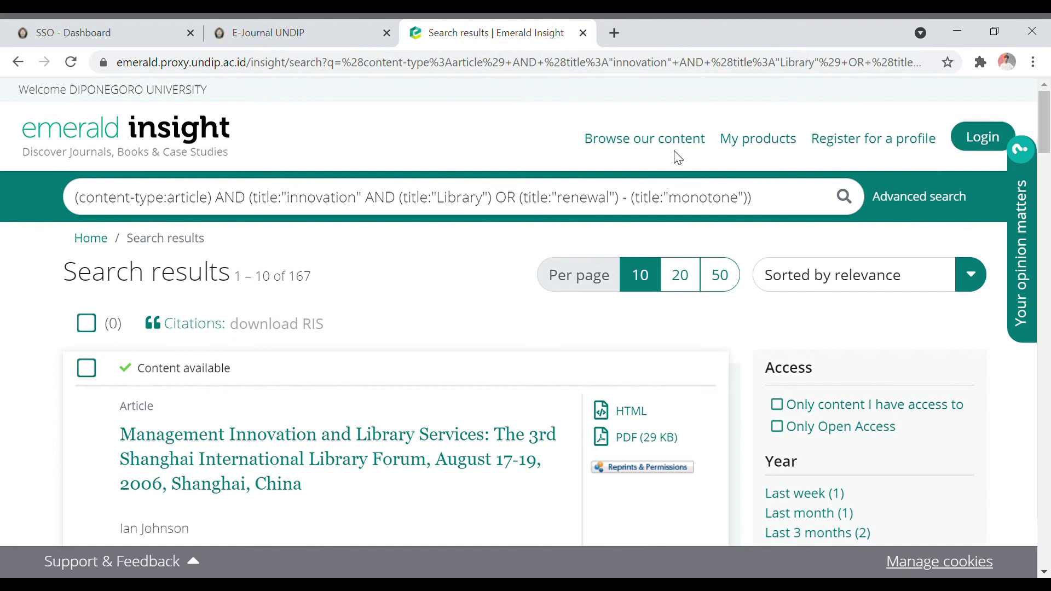
# - Open the Books and journals section from the site's browsable content and look through its first listed titles
pyautogui.click(654, 148)
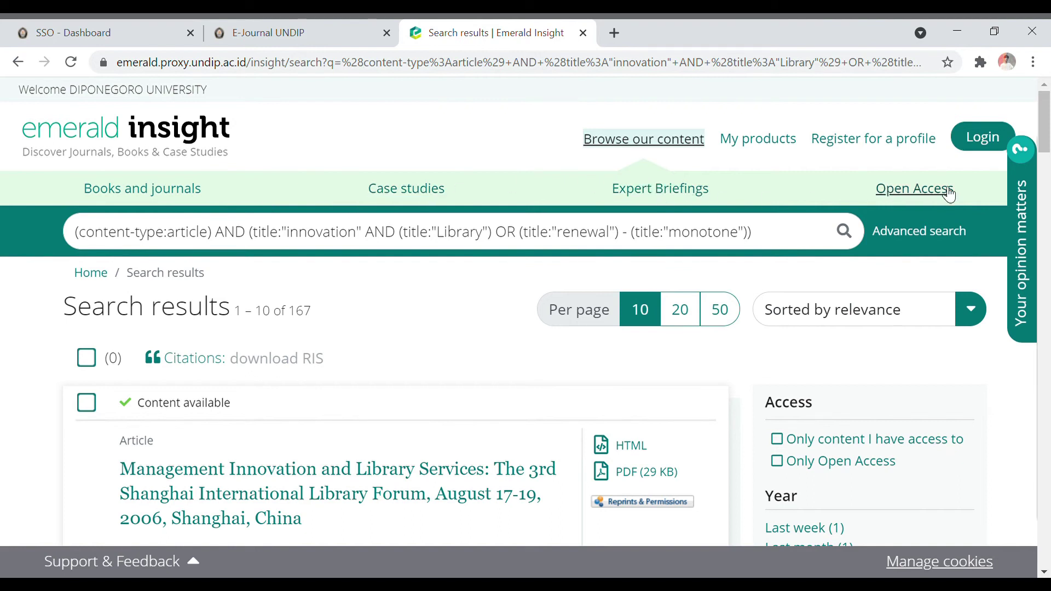
pyautogui.click(156, 193)
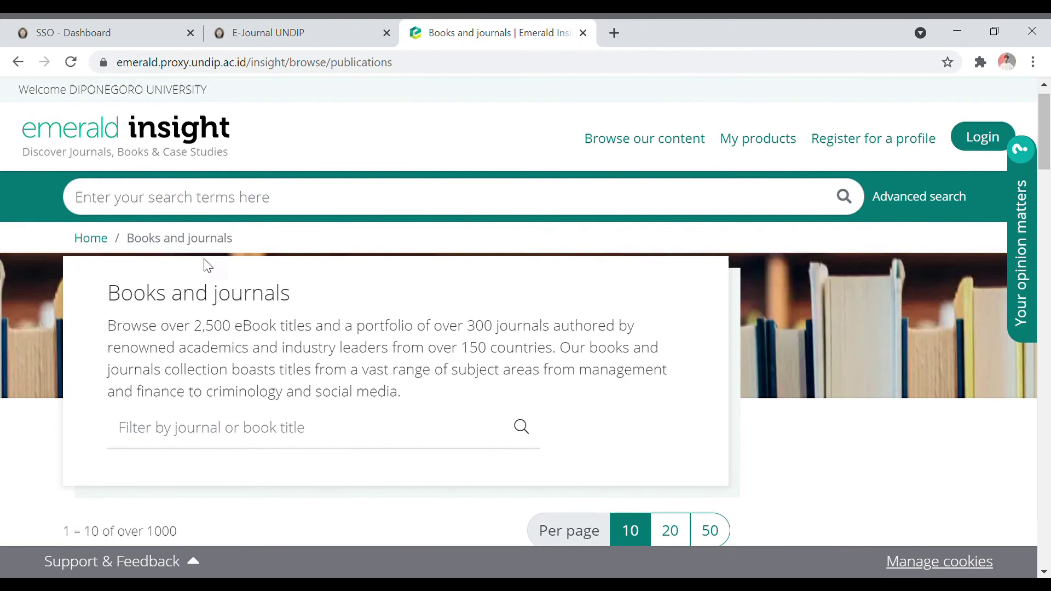
pyautogui.scroll(-1, 208, 257)
pyautogui.scroll(1, 213, 267)
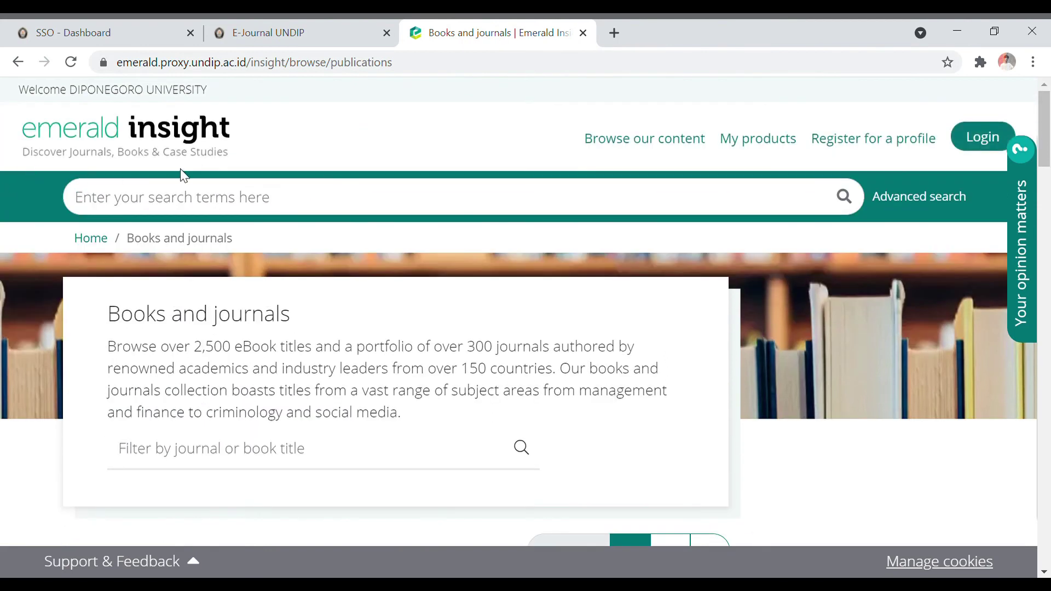
pyautogui.scroll(-1, 254, 410)
pyautogui.scroll(-2, 253, 410)
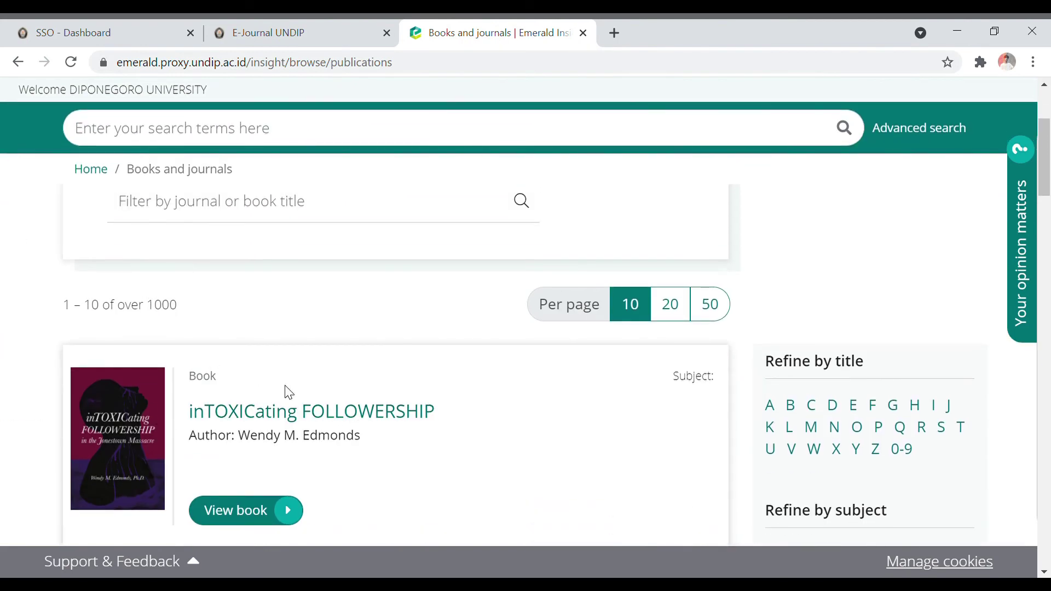
pyautogui.scroll(-2, 237, 521)
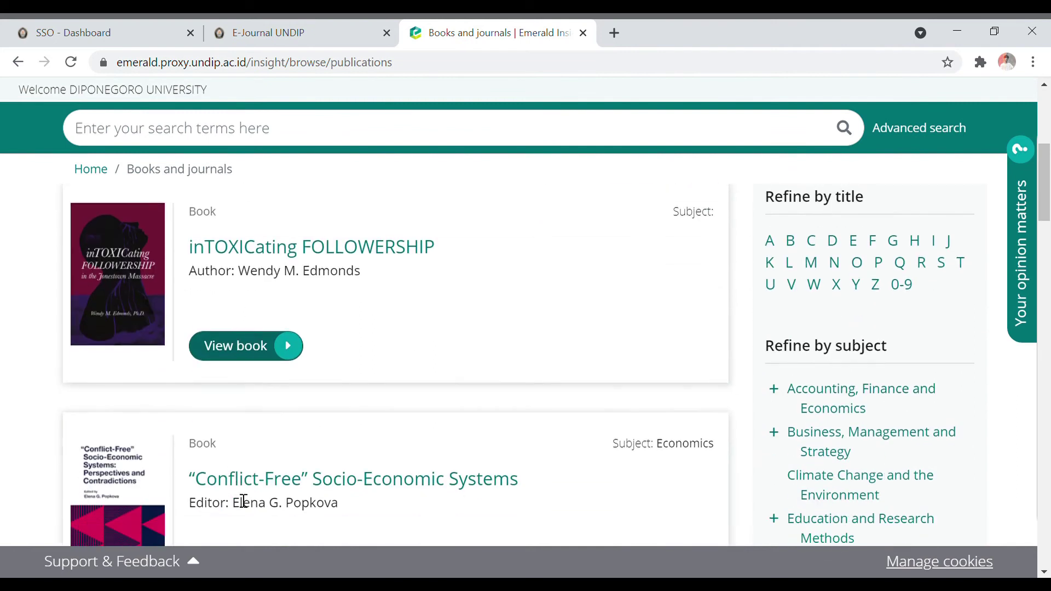
pyautogui.scroll(-1, 244, 501)
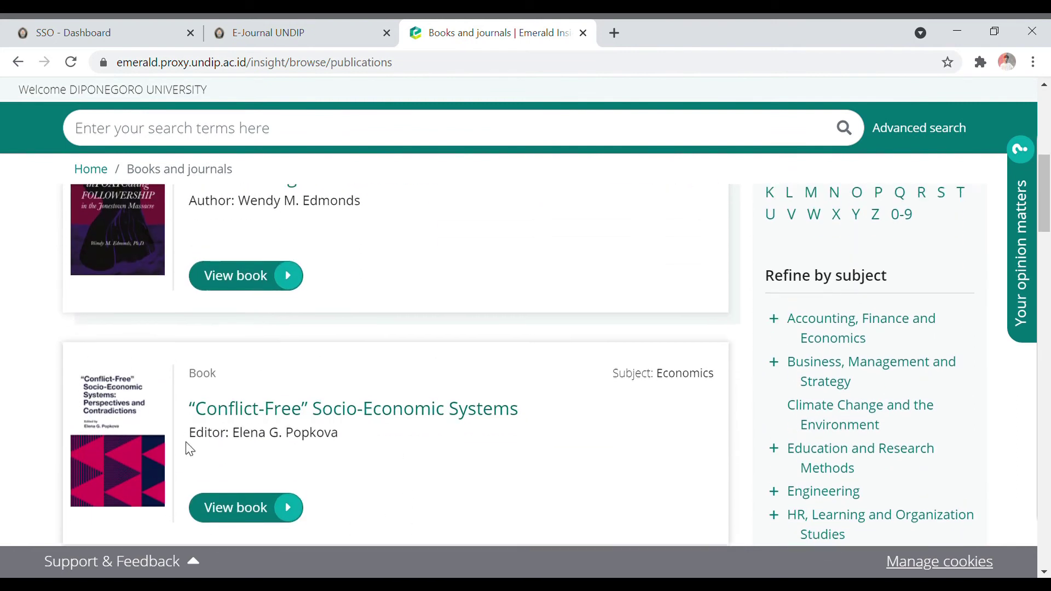
pyautogui.scroll(5, 190, 449)
pyautogui.scroll(-7, 190, 449)
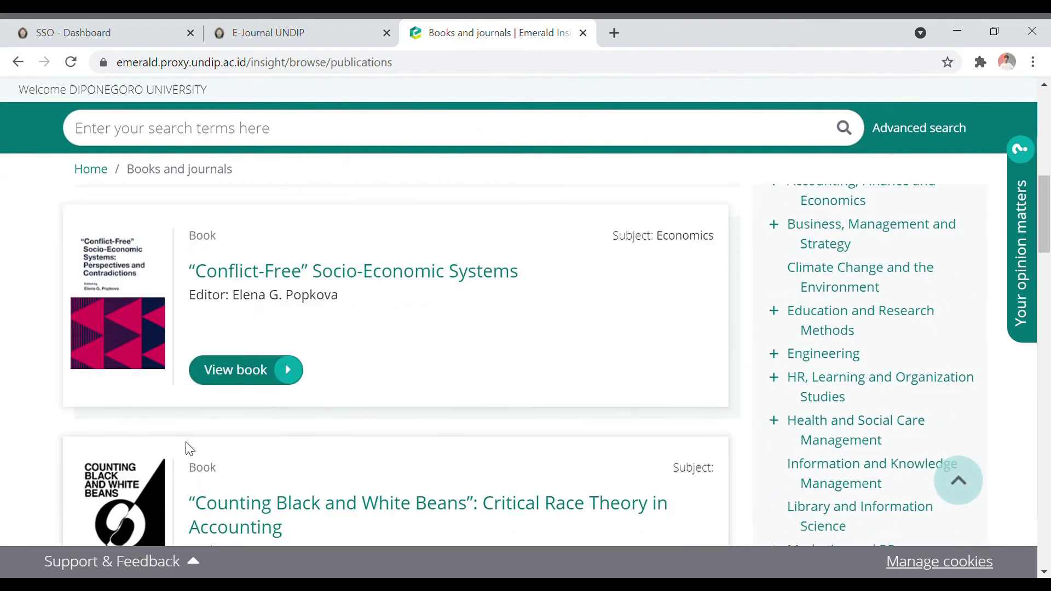
pyautogui.scroll(8, 190, 449)
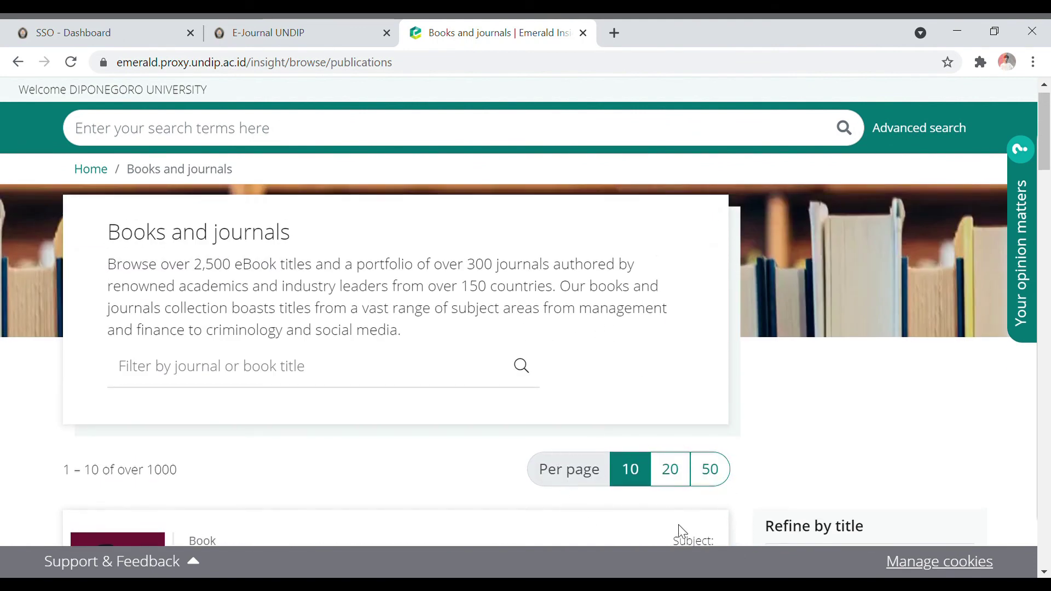
# - Examine the title, subject and content type refinements of the Books and journals list, and return to the search results
pyautogui.scroll(-3, 762, 481)
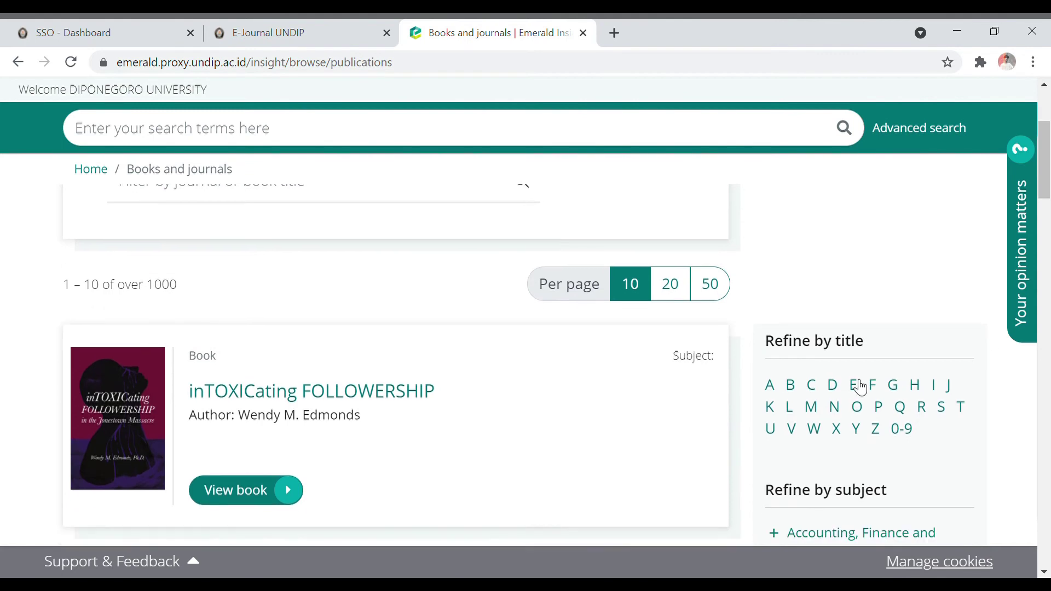
pyautogui.scroll(-1, 860, 388)
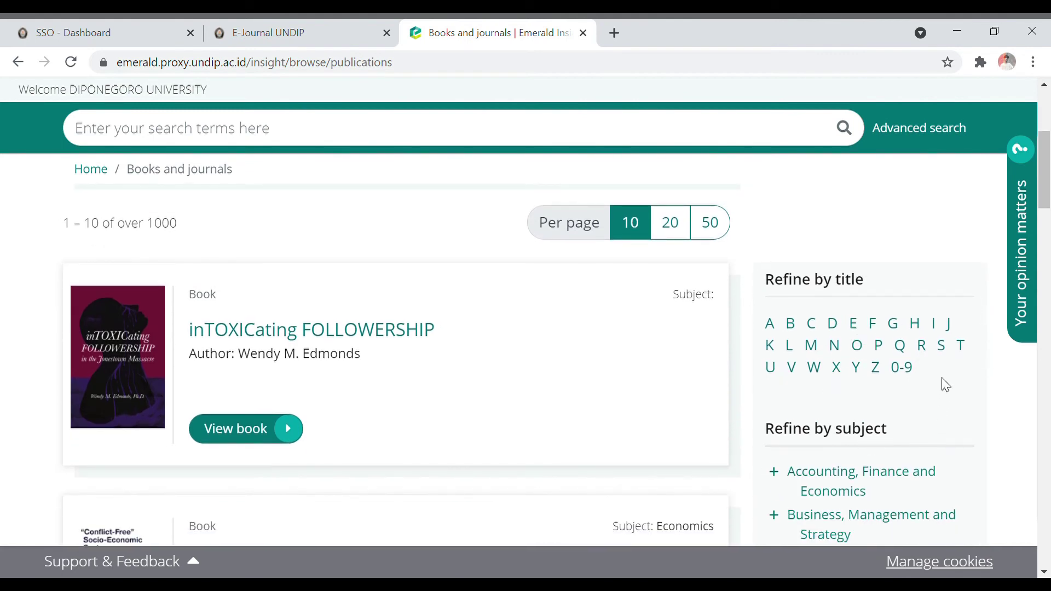
pyautogui.scroll(-3, 938, 427)
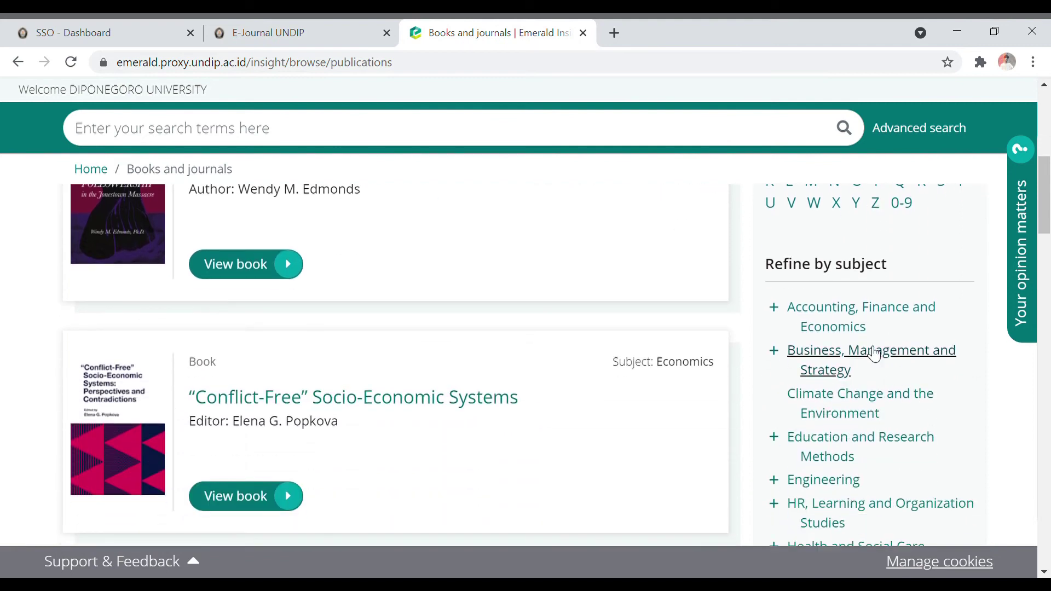
pyautogui.scroll(-6, 831, 347)
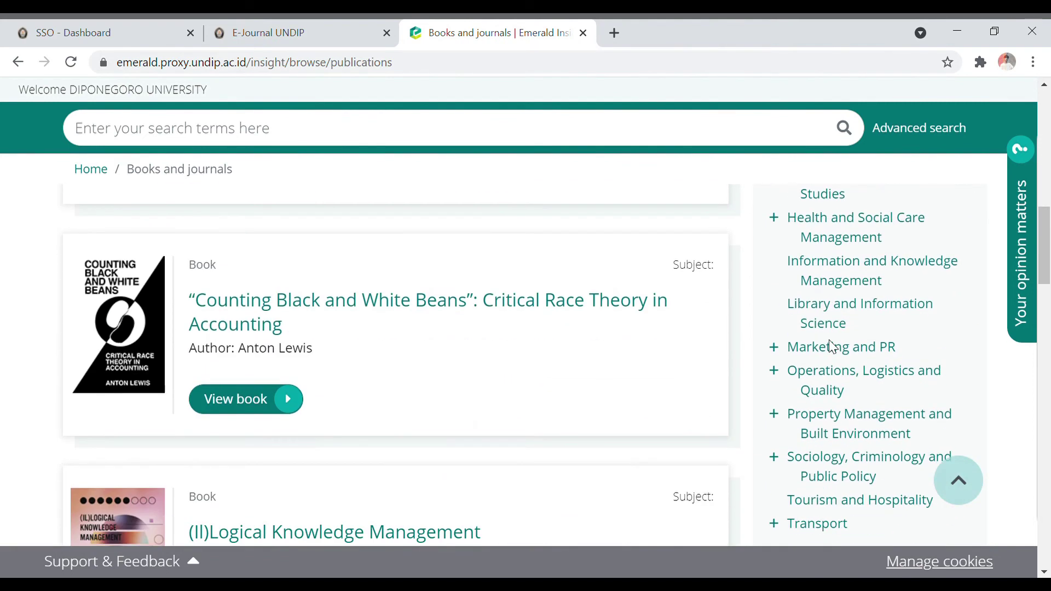
pyautogui.scroll(-5, 831, 346)
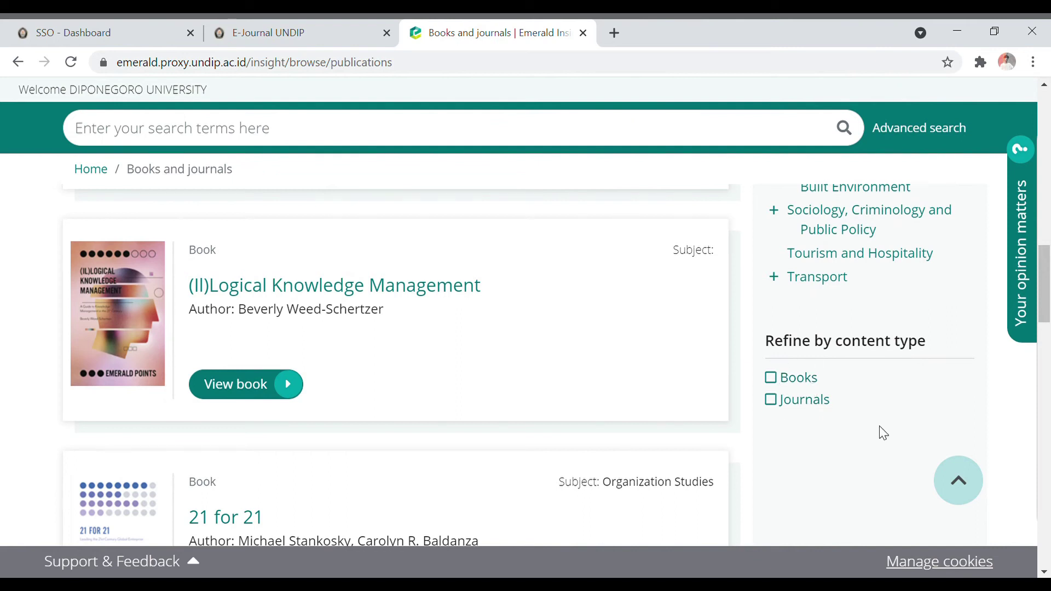
pyautogui.scroll(12, 882, 428)
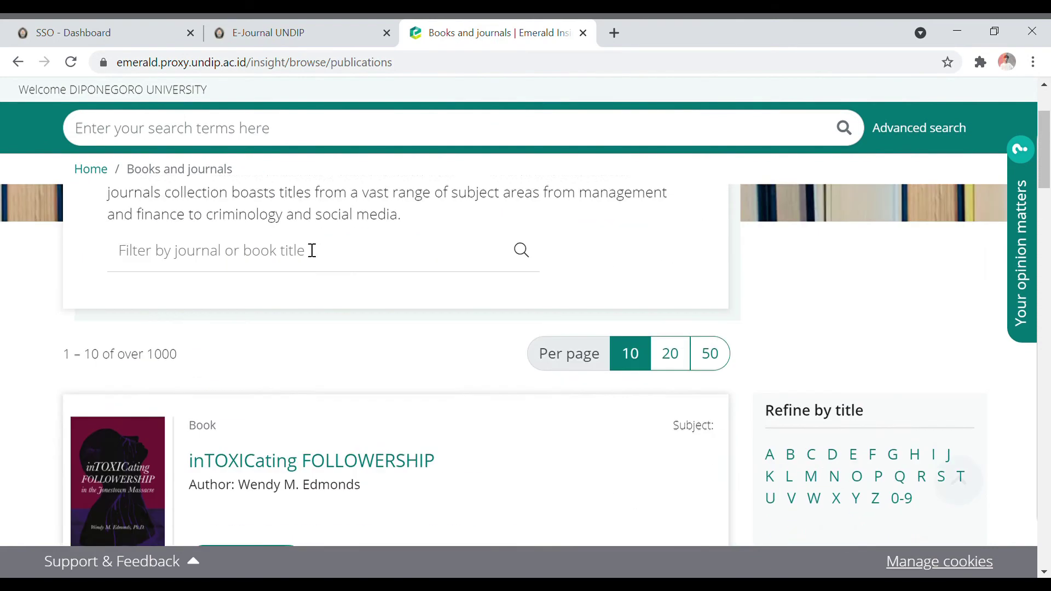
pyautogui.click(13, 70)
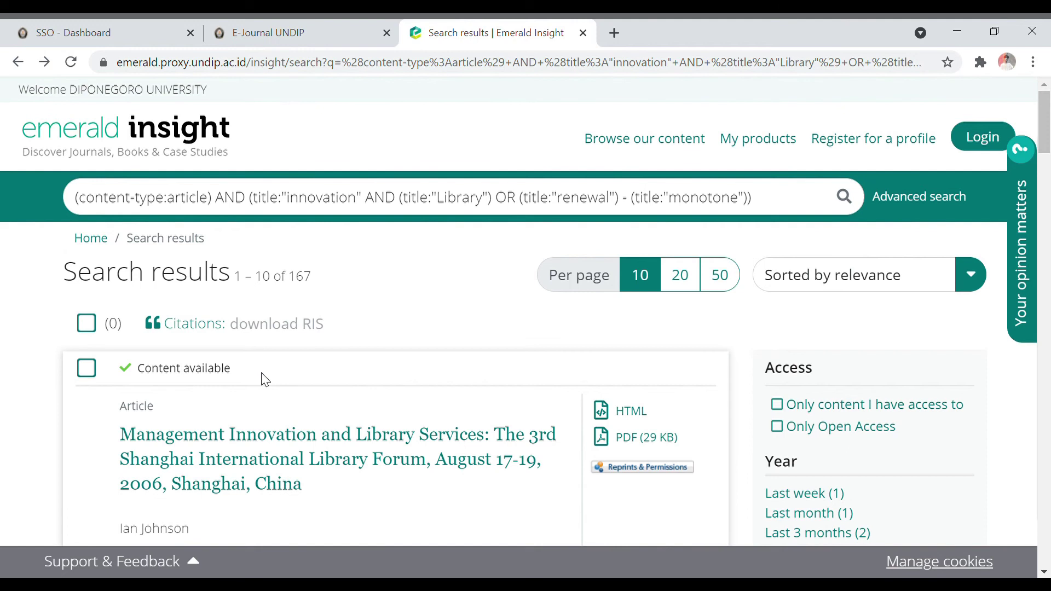
# - Examine the first article in the search results and the Access and Year filters
pyautogui.scroll(-3, 266, 379)
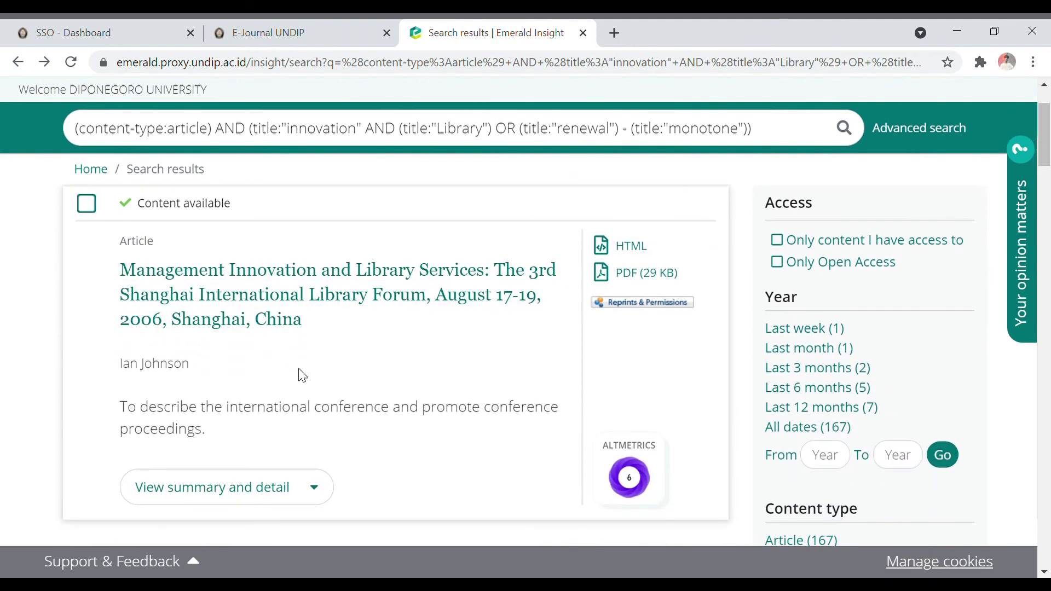
pyautogui.scroll(3, 298, 376)
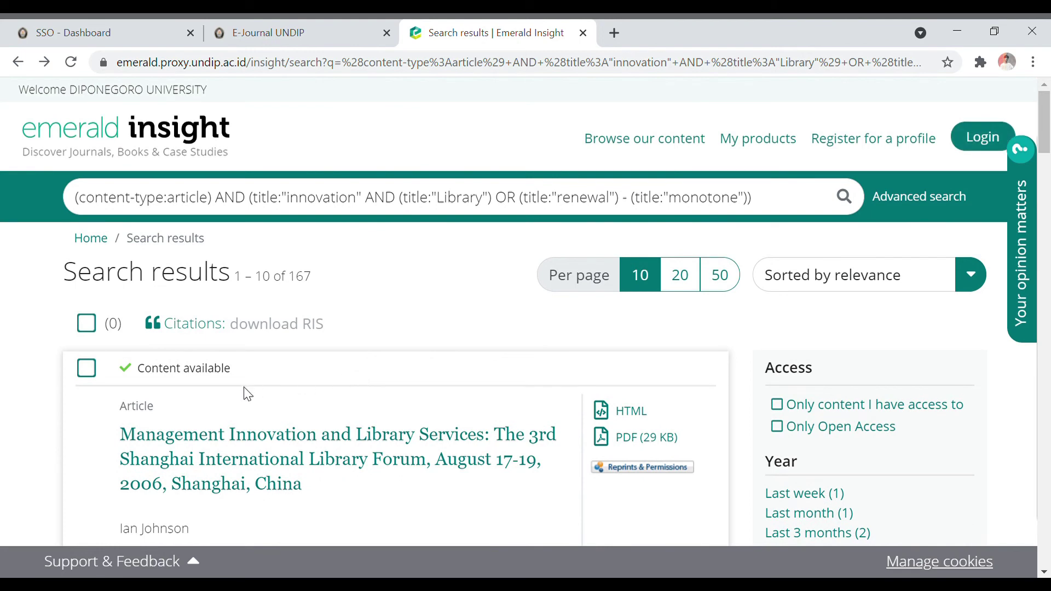
pyautogui.scroll(-2, 223, 391)
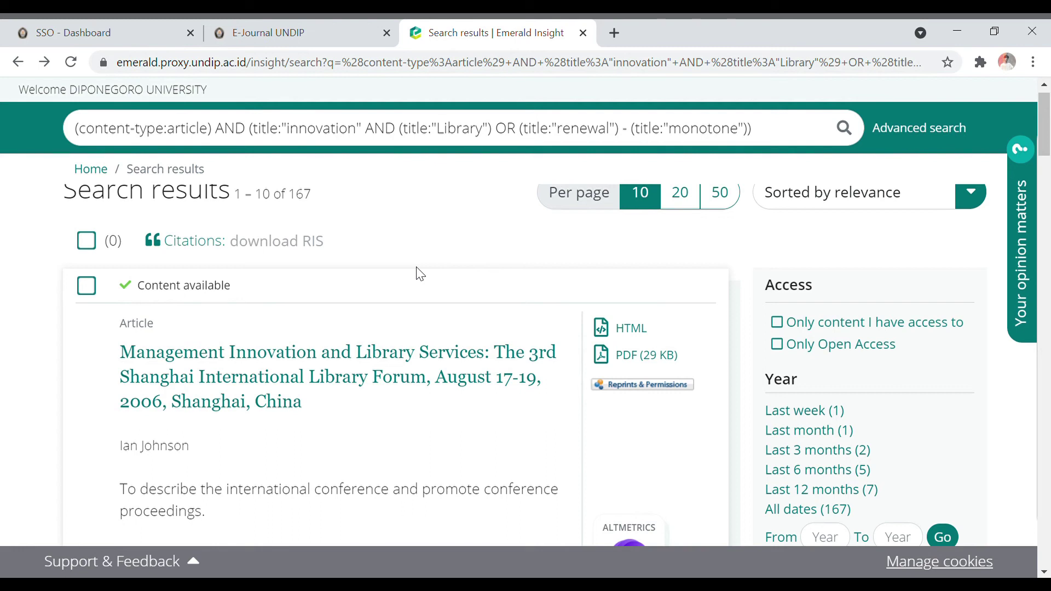
pyautogui.scroll(2, 383, 329)
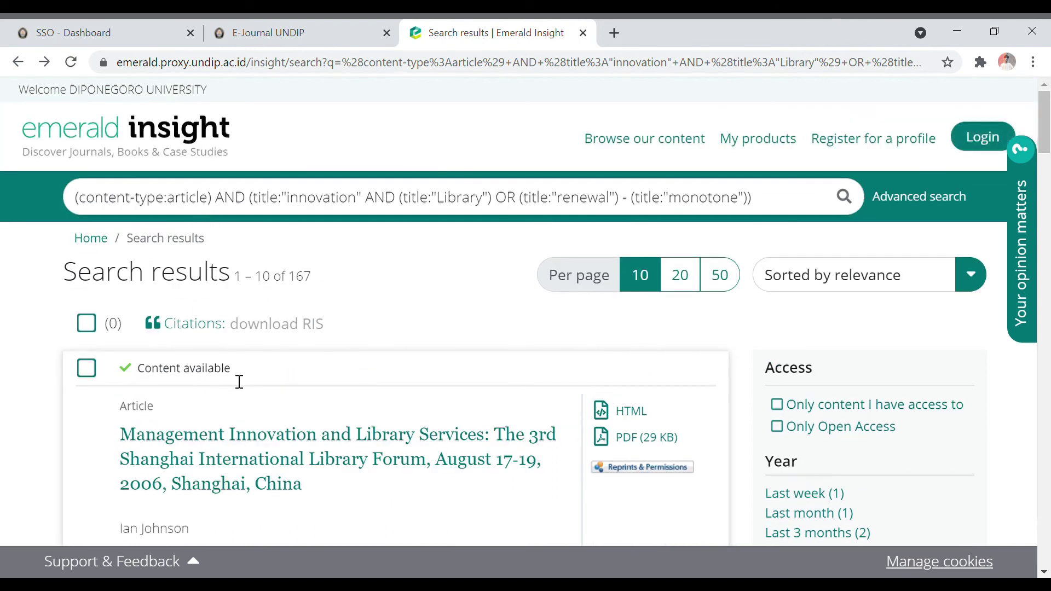
pyautogui.scroll(-2, 237, 380)
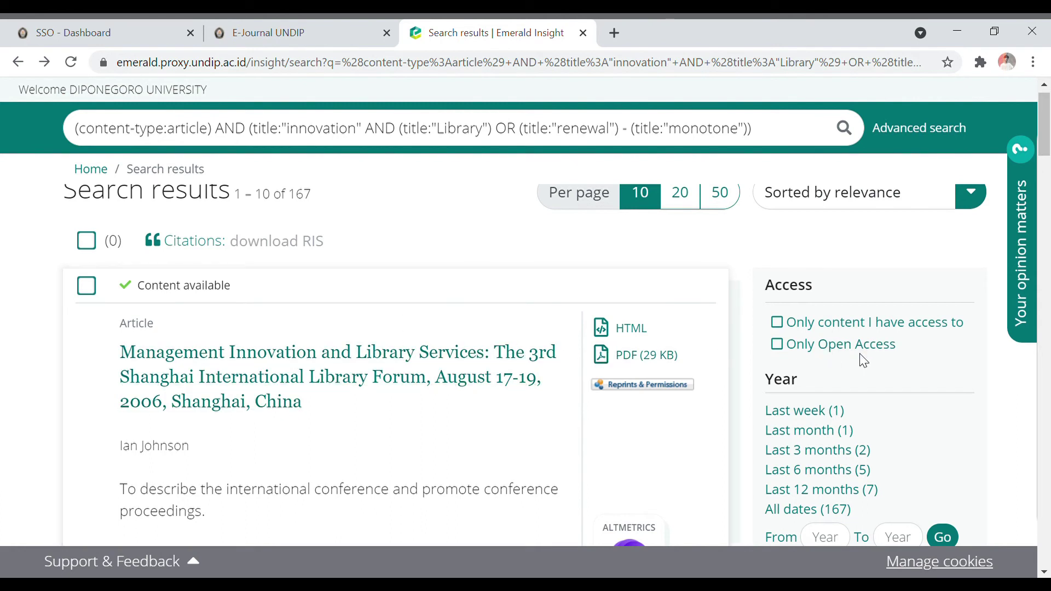
pyautogui.scroll(2, 821, 330)
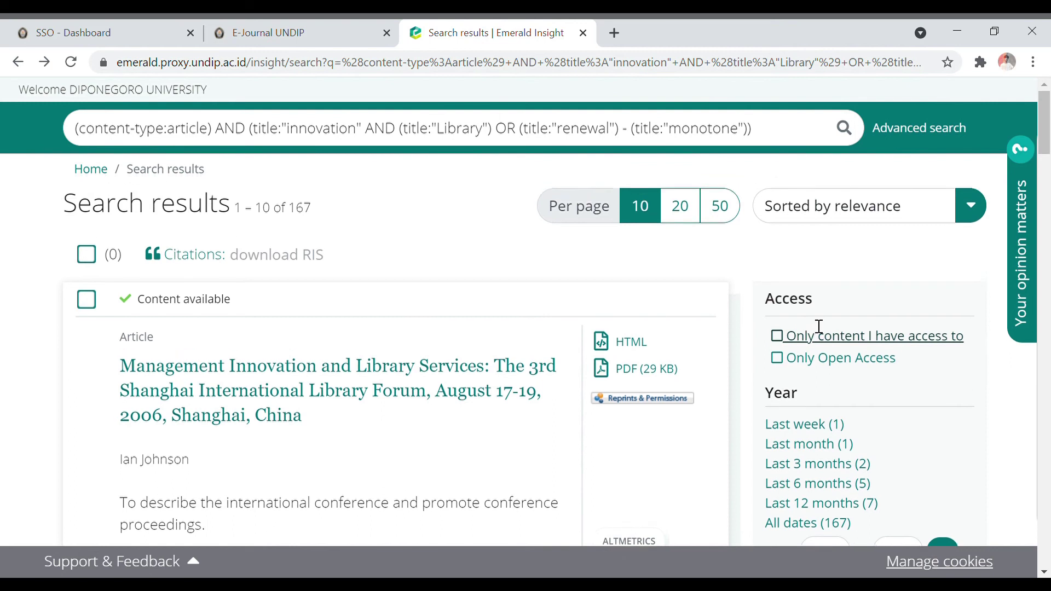
pyautogui.scroll(-1, 736, 473)
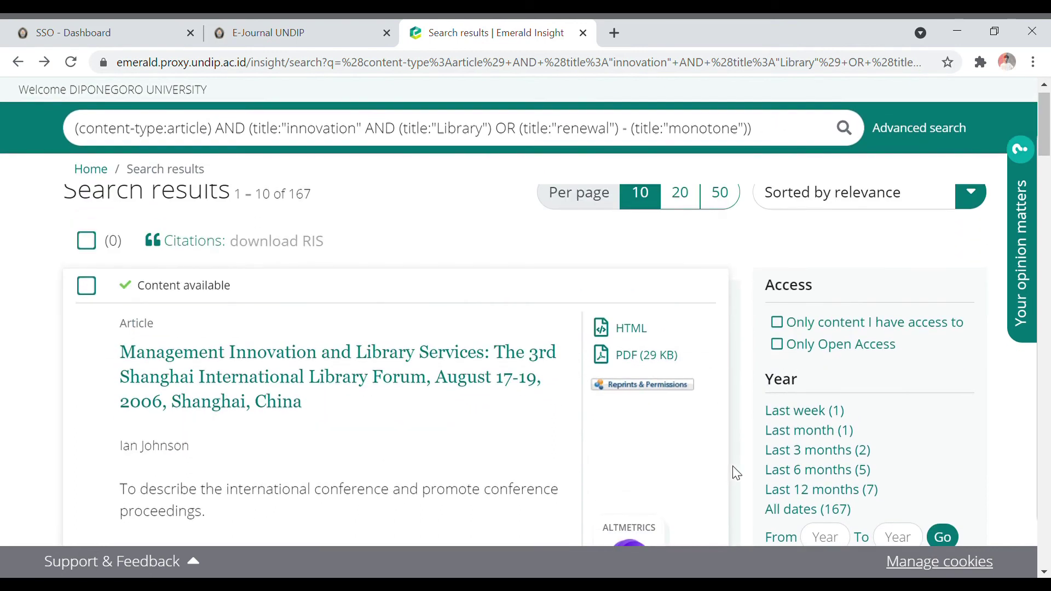
# - Check which sort orders are offered for the search results, leaving them sorted by relevance
pyautogui.scroll(2, 664, 472)
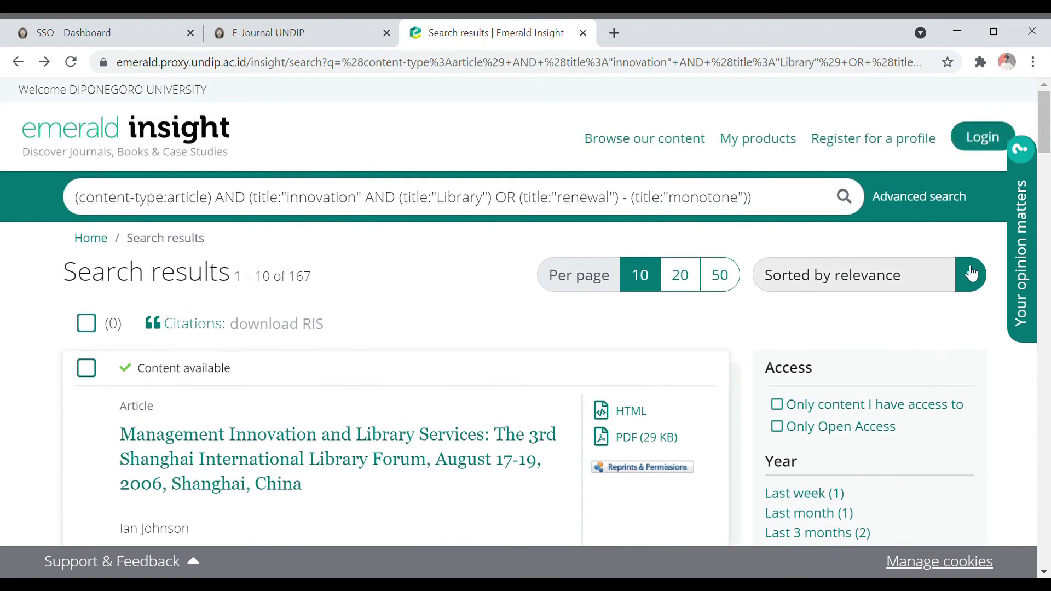
pyautogui.click(972, 278)
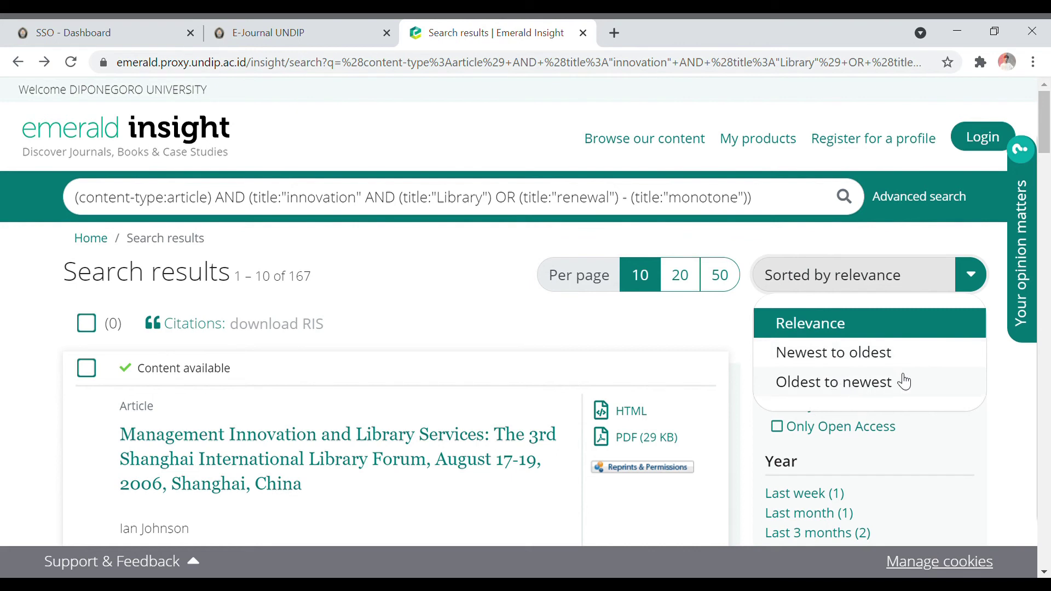
pyautogui.click(969, 275)
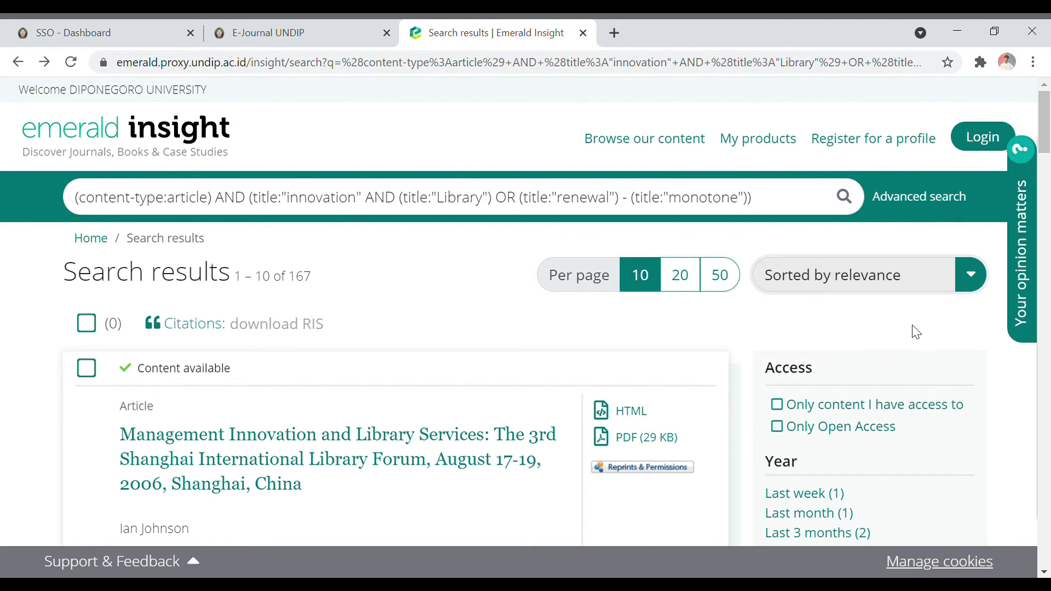
pyautogui.scroll(-1, 915, 333)
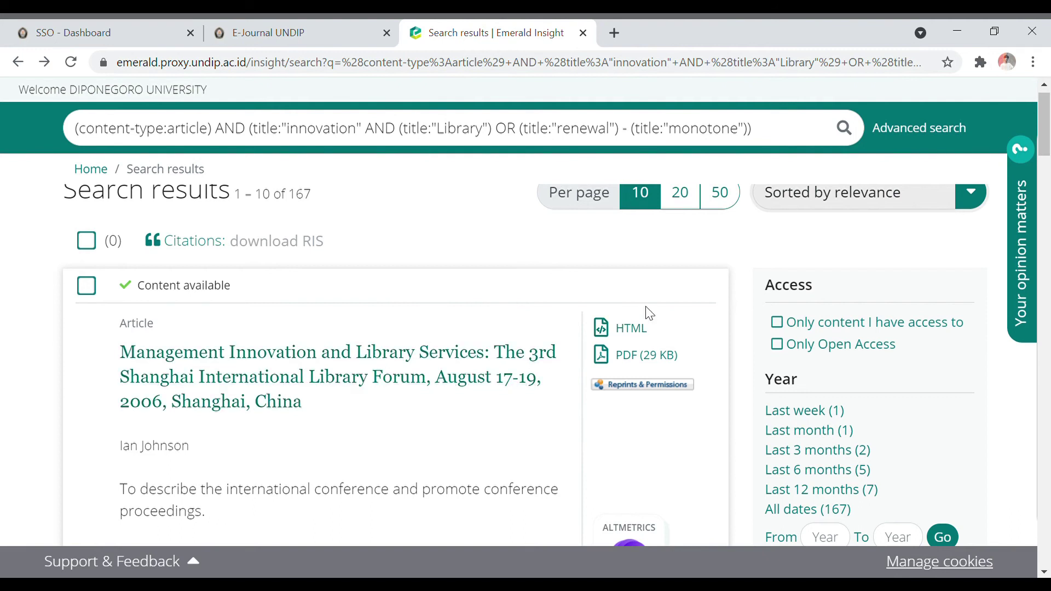
pyautogui.scroll(2, 624, 258)
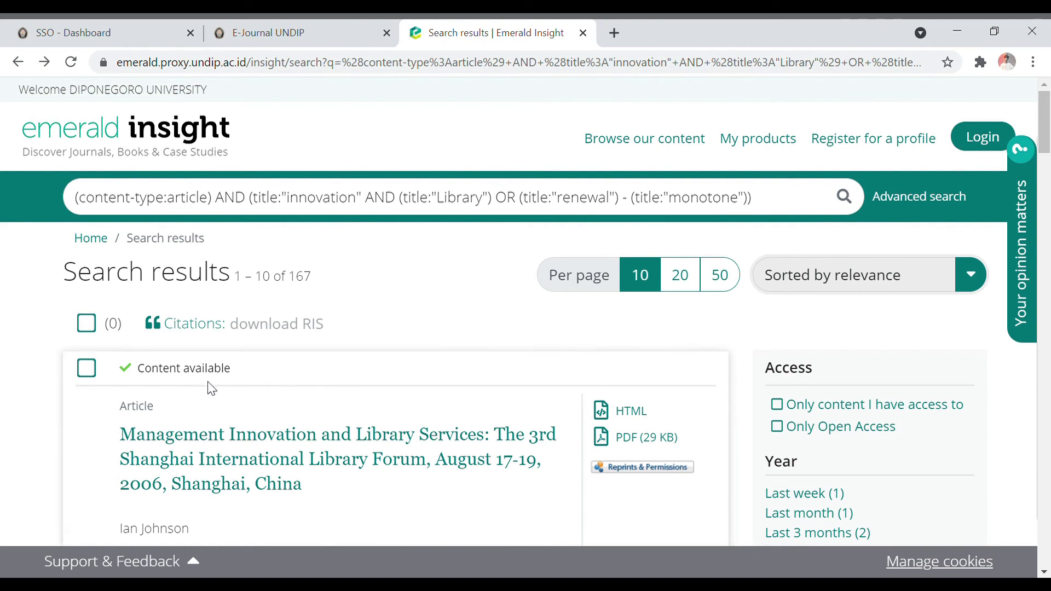
# - Examine the access availability label and the content type label of the first search result
pyautogui.scroll(-2, 203, 378)
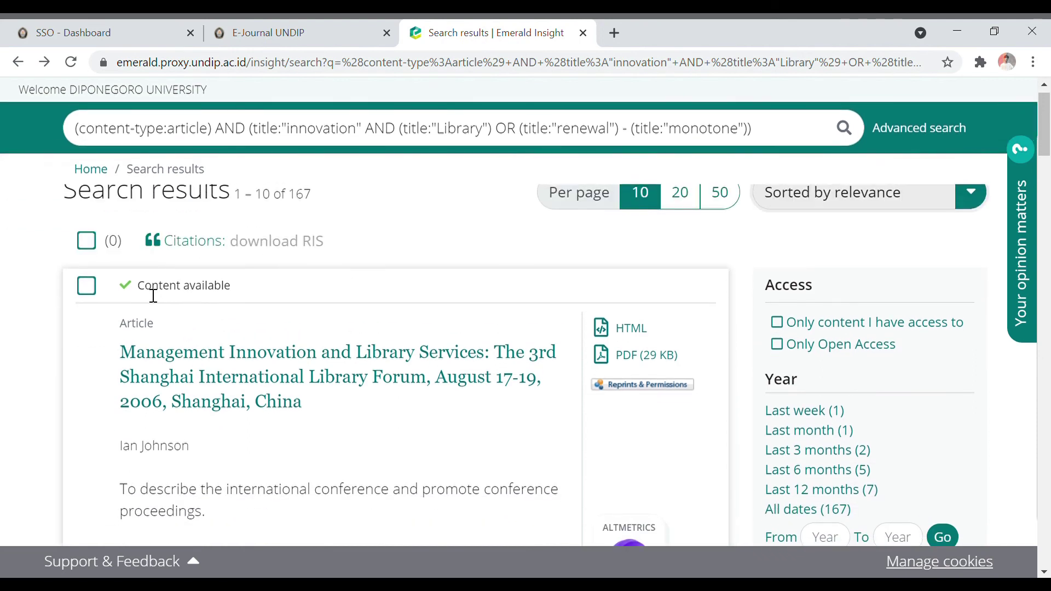
pyautogui.moveTo(145, 291); pyautogui.dragTo(245, 291)
pyautogui.moveTo(122, 327); pyautogui.dragTo(173, 334)
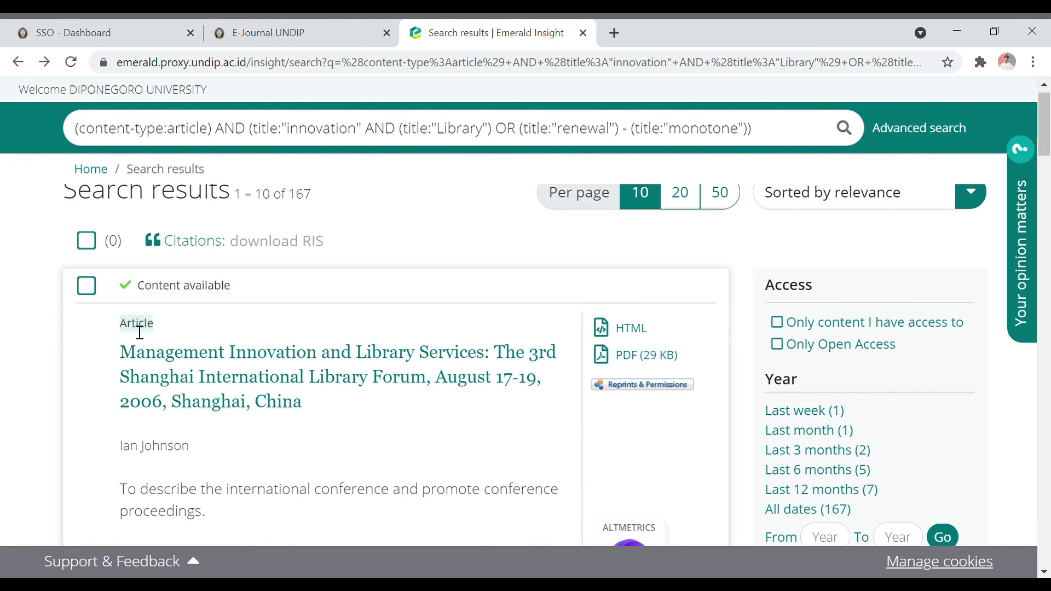
# - Expand the first result's summary and detail, and look over its abstract, publication details and keywords
pyautogui.scroll(-3, 142, 339)
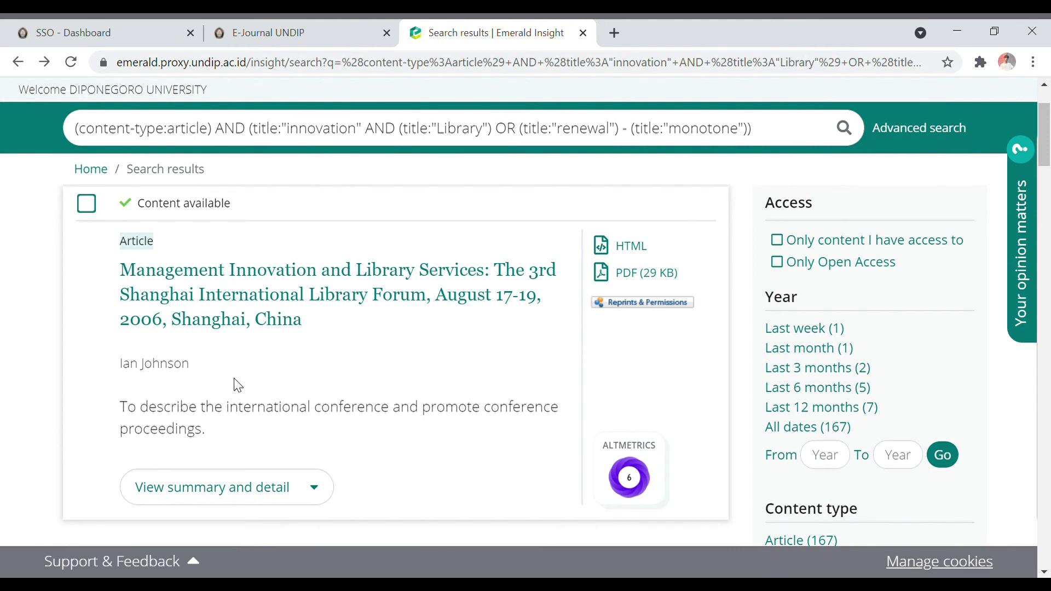
pyautogui.scroll(-2, 317, 403)
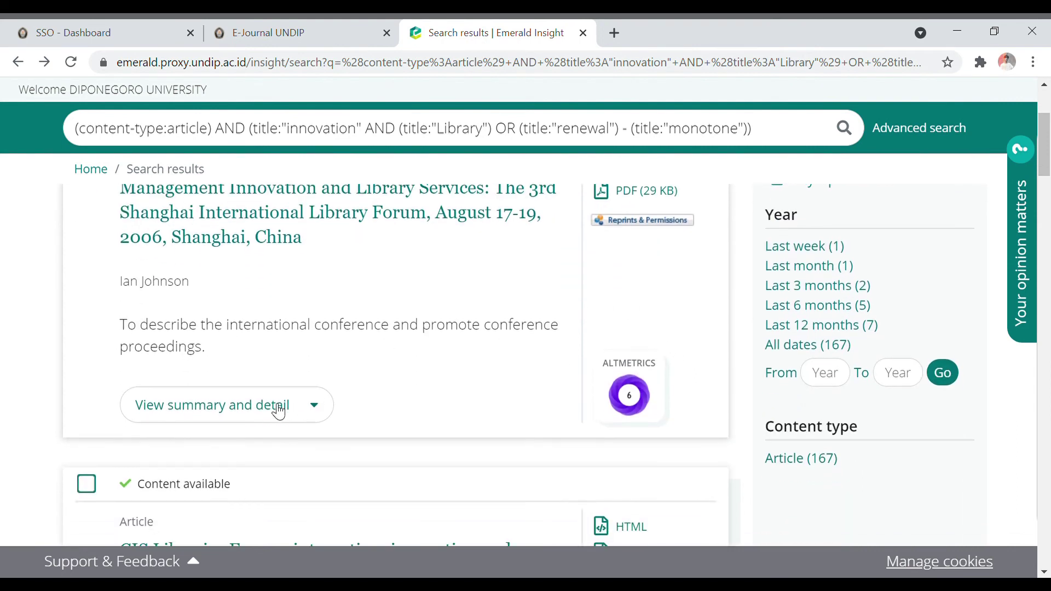
pyautogui.click(279, 411)
pyautogui.scroll(-4, 329, 411)
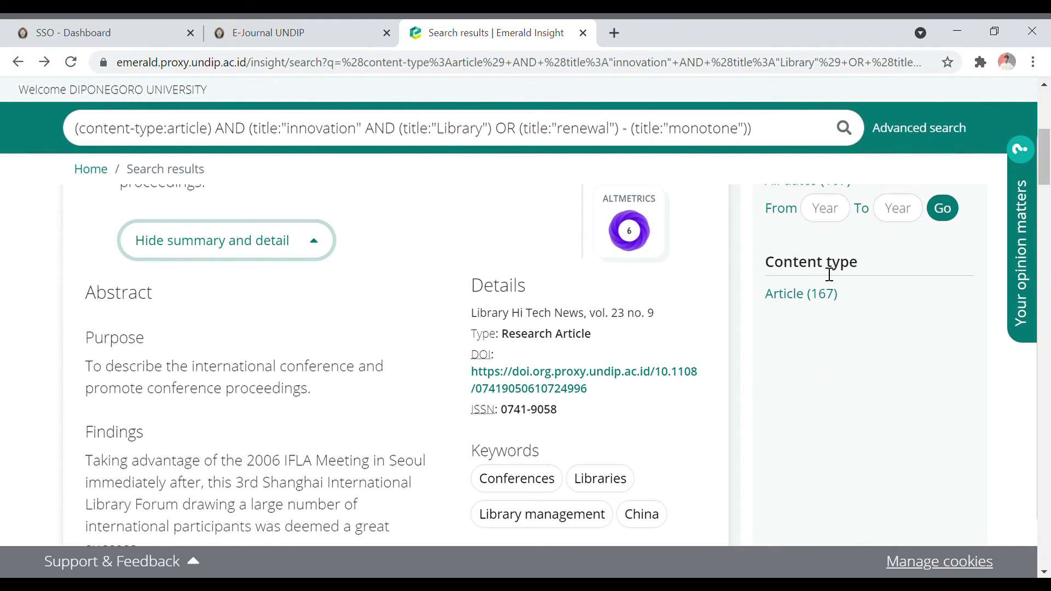
pyautogui.moveTo(646, 227)
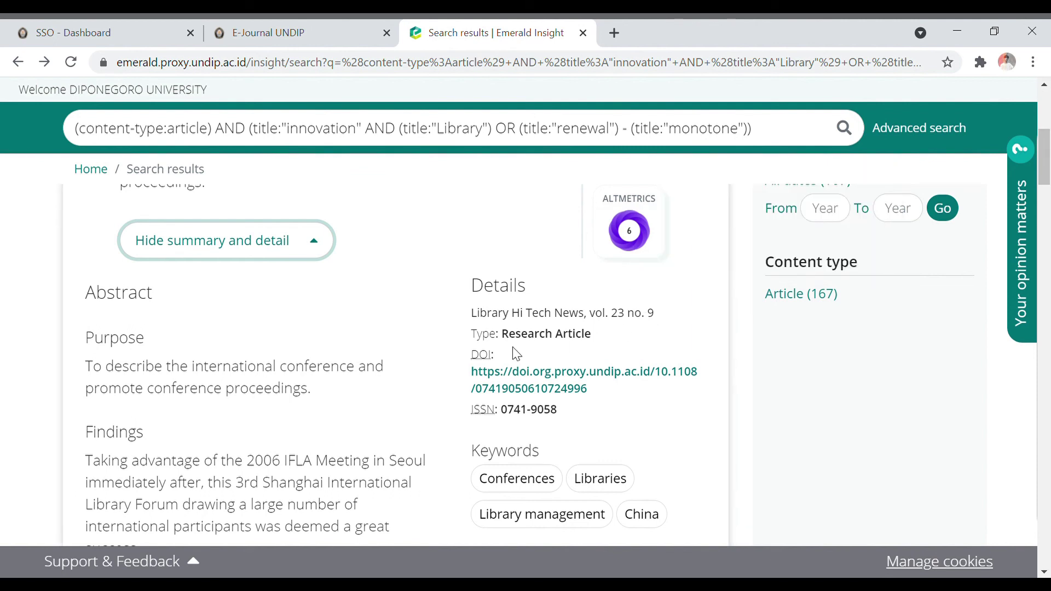
pyautogui.scroll(-1, 207, 444)
pyautogui.scroll(-5, 136, 284)
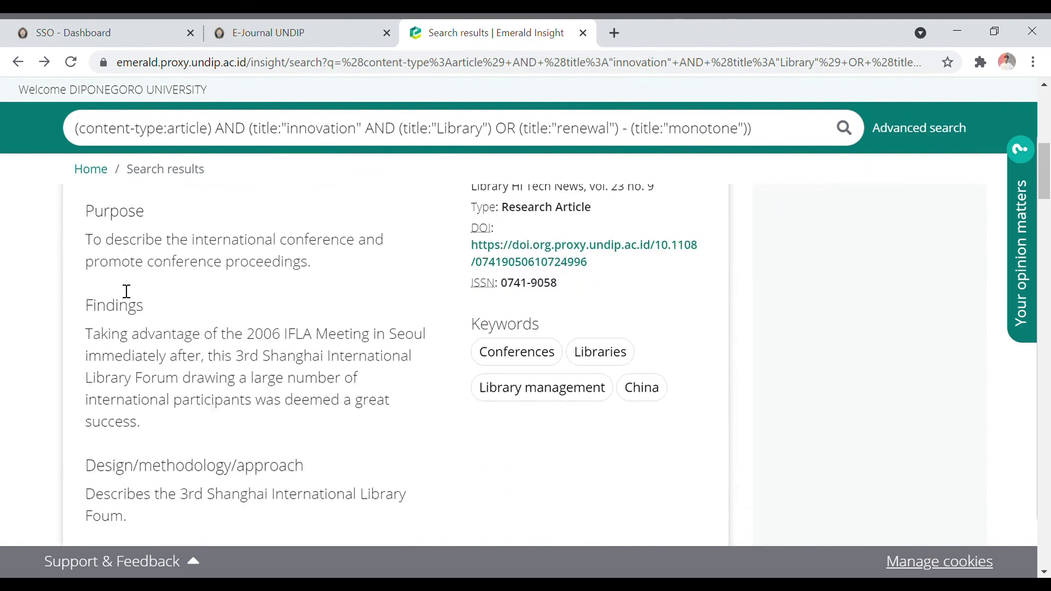
pyautogui.scroll(8, 135, 326)
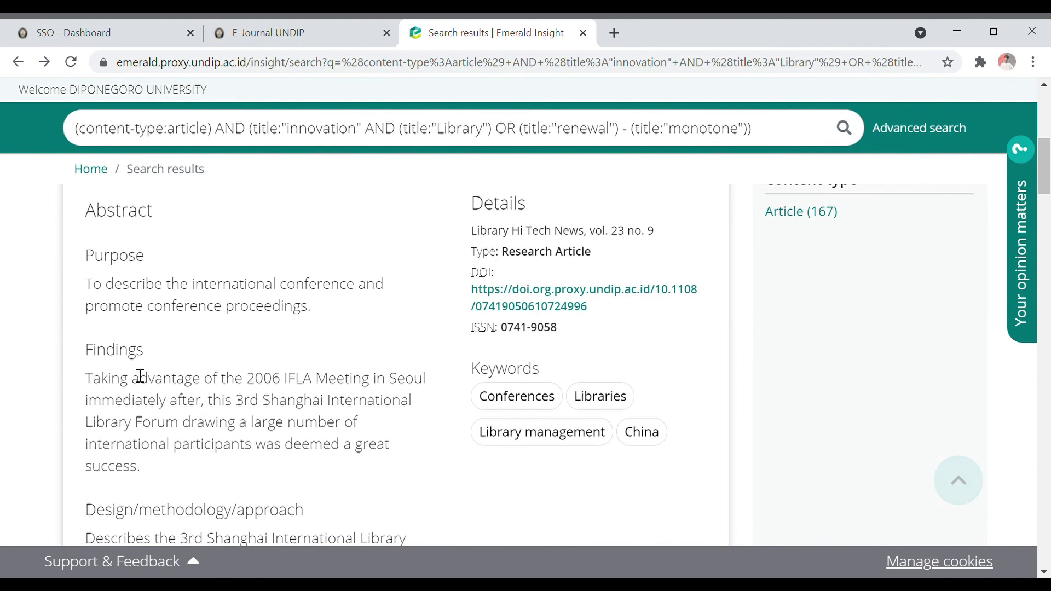
pyautogui.scroll(3, 215, 360)
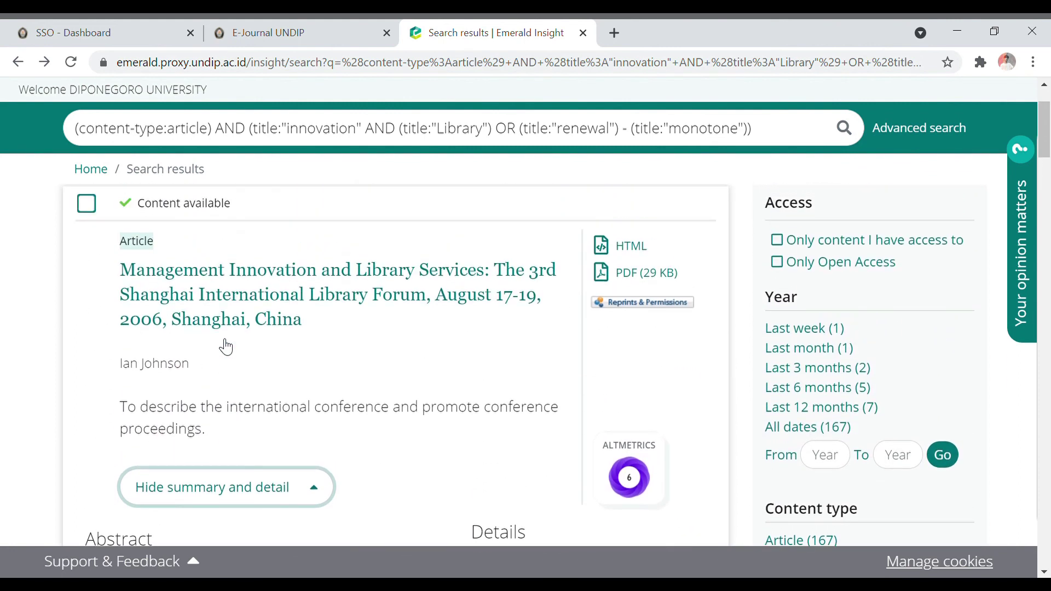
# - Read the first article's abstract from Purpose through Originality/value, and glance at the following result
pyautogui.scroll(-1, 227, 312)
pyautogui.scroll(-3, 211, 406)
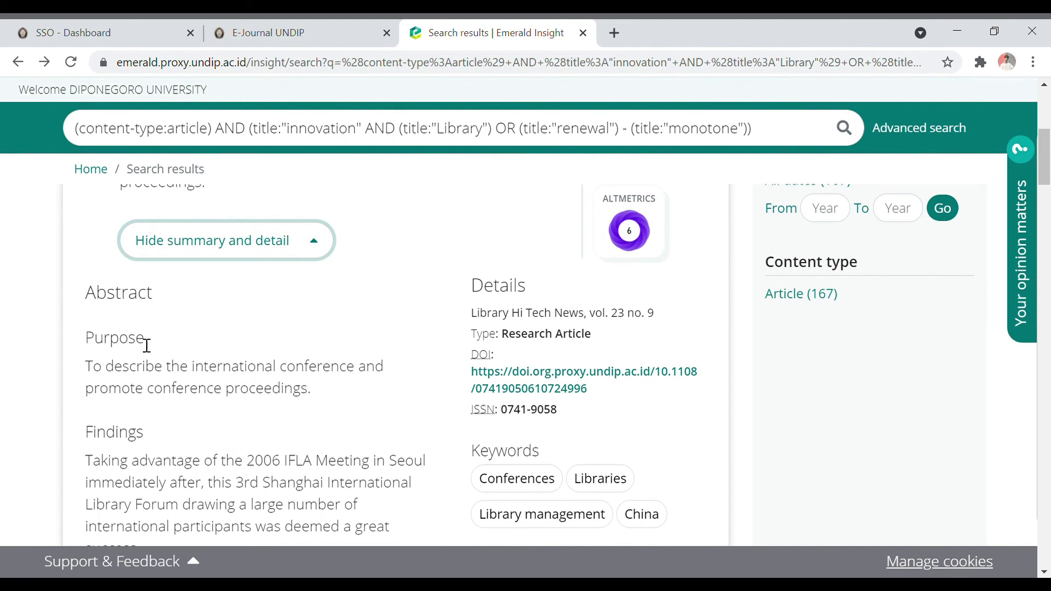
pyautogui.scroll(-1, 122, 375)
pyautogui.scroll(-5, 123, 375)
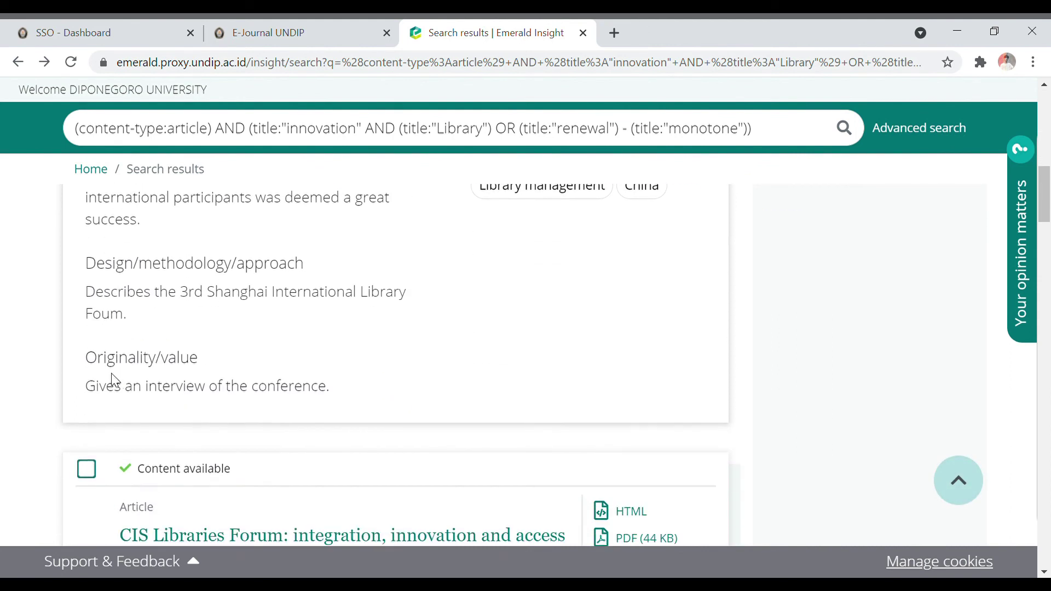
pyautogui.scroll(-3, 114, 379)
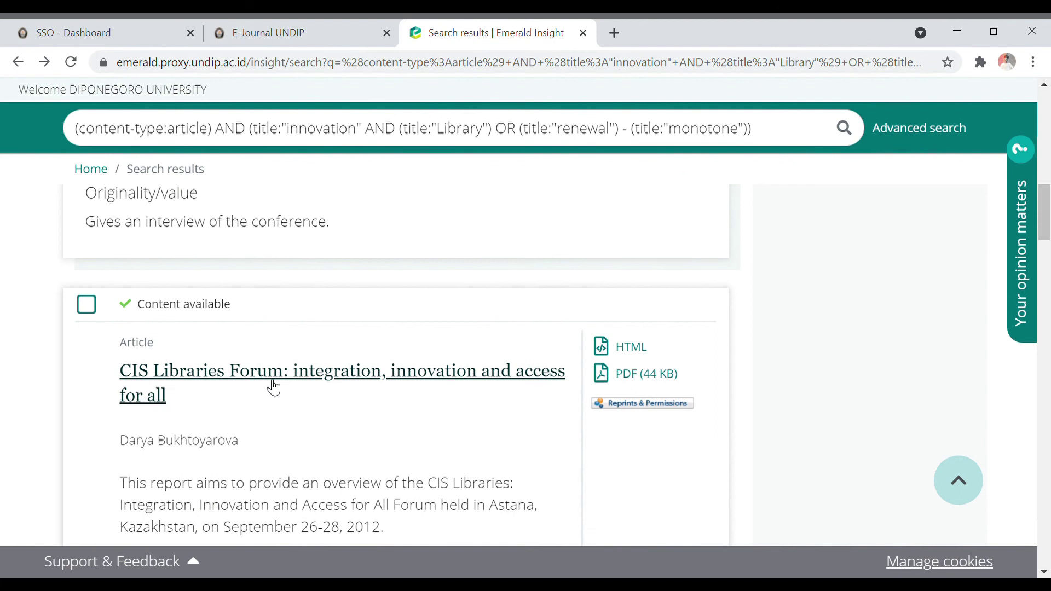
pyautogui.scroll(1, 260, 352)
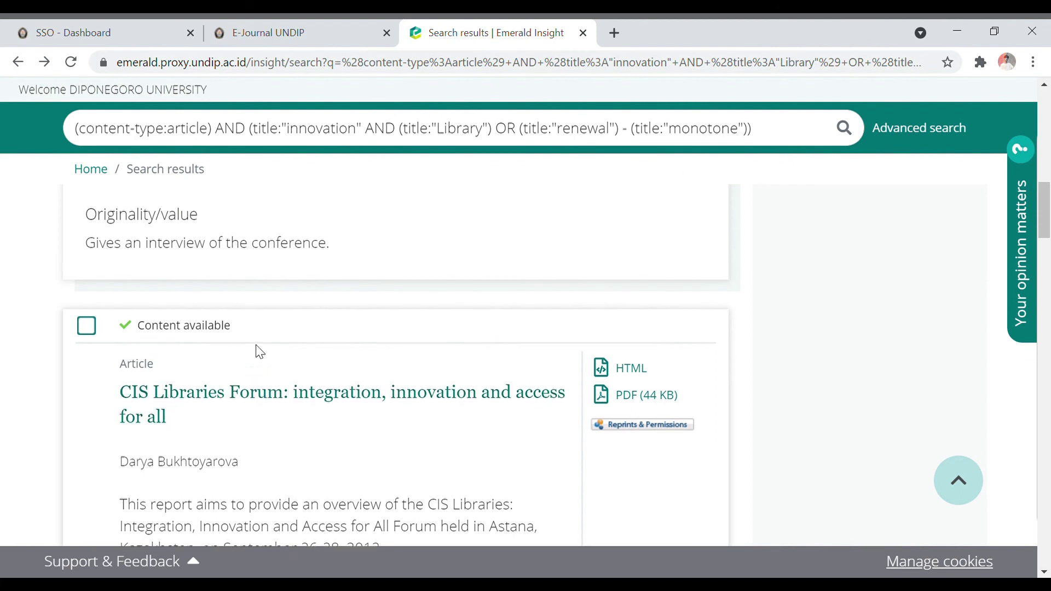
pyautogui.scroll(3, 260, 352)
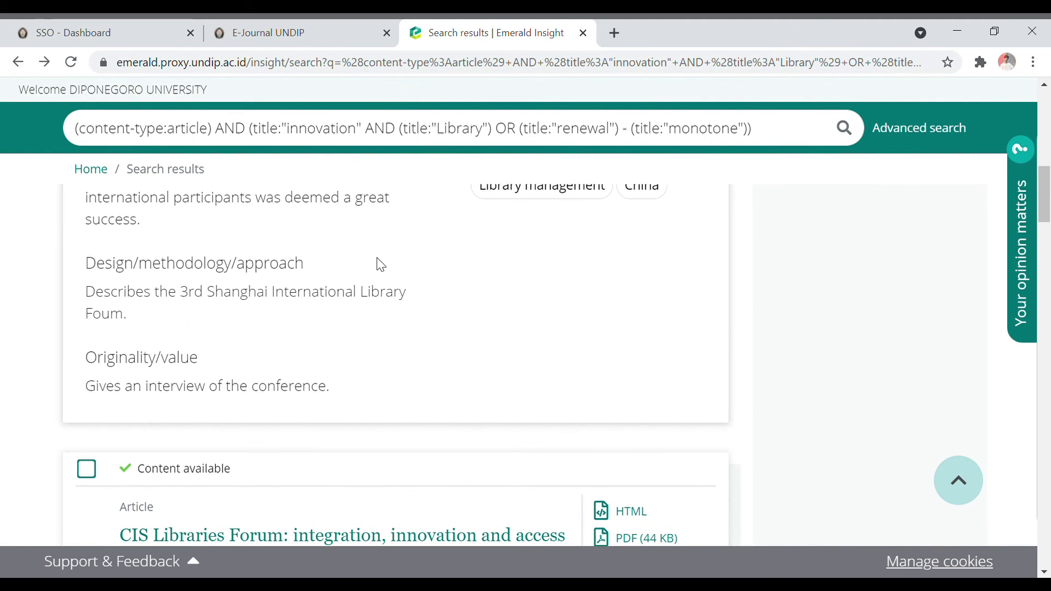
pyautogui.scroll(5, 382, 266)
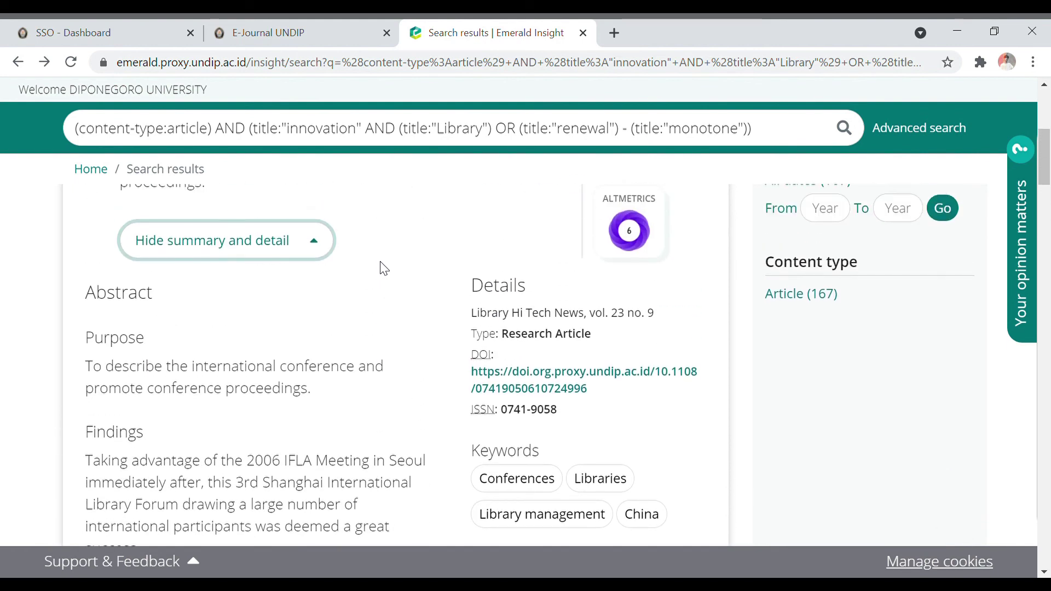
pyautogui.scroll(3, 384, 268)
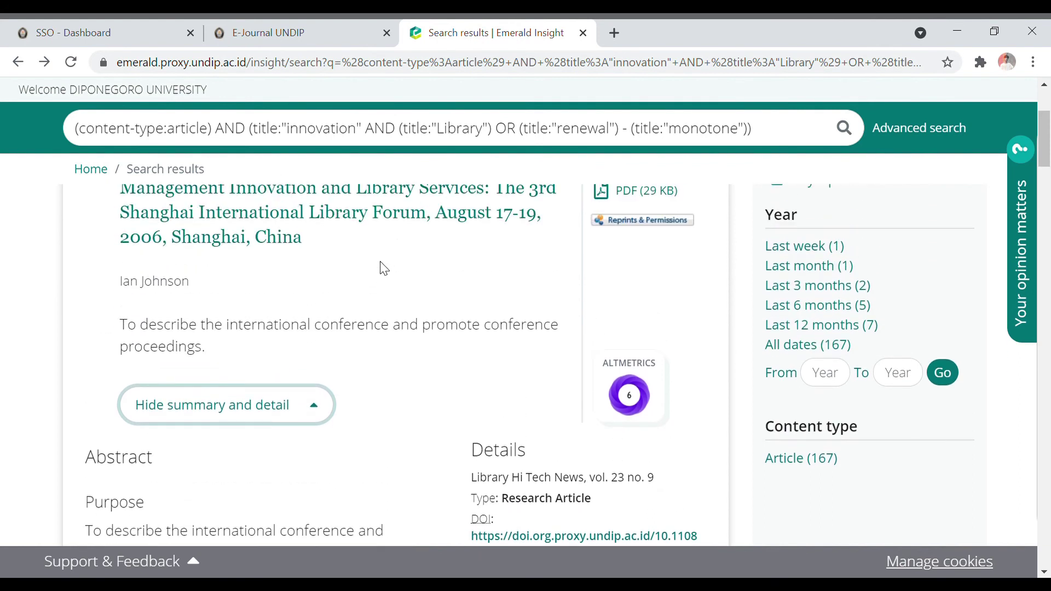
# - Examine the Access, Year and Content type filters beside the search results
pyautogui.scroll(4, 384, 268)
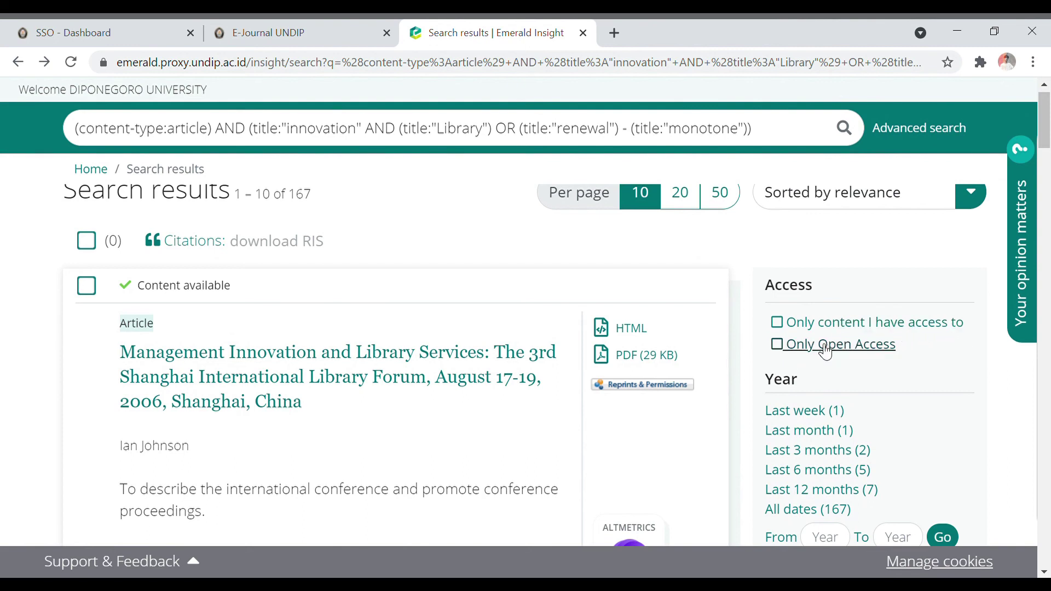
pyautogui.scroll(-1, 821, 344)
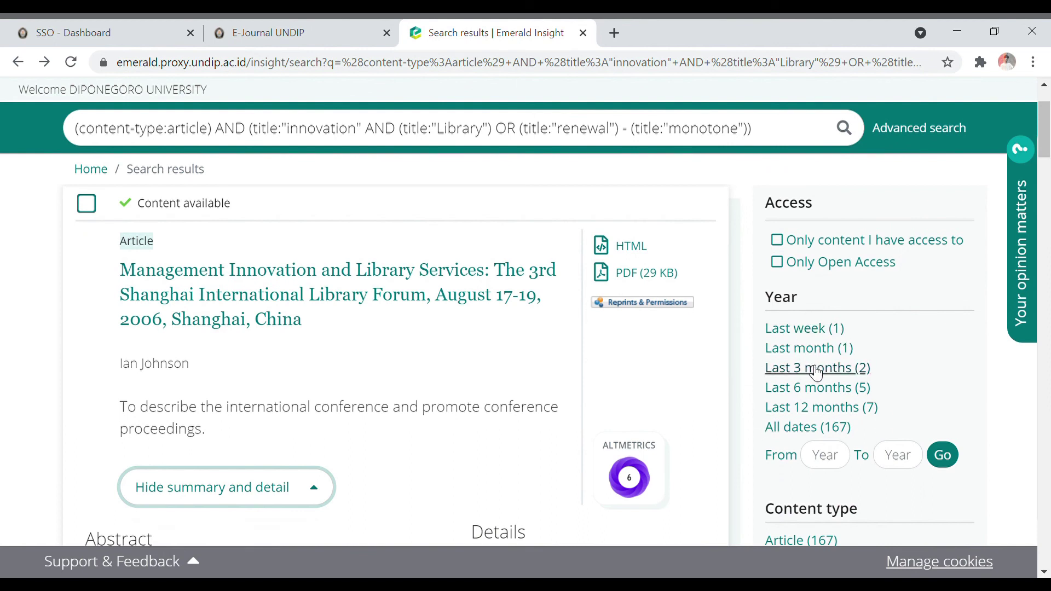
pyautogui.scroll(-1, 816, 434)
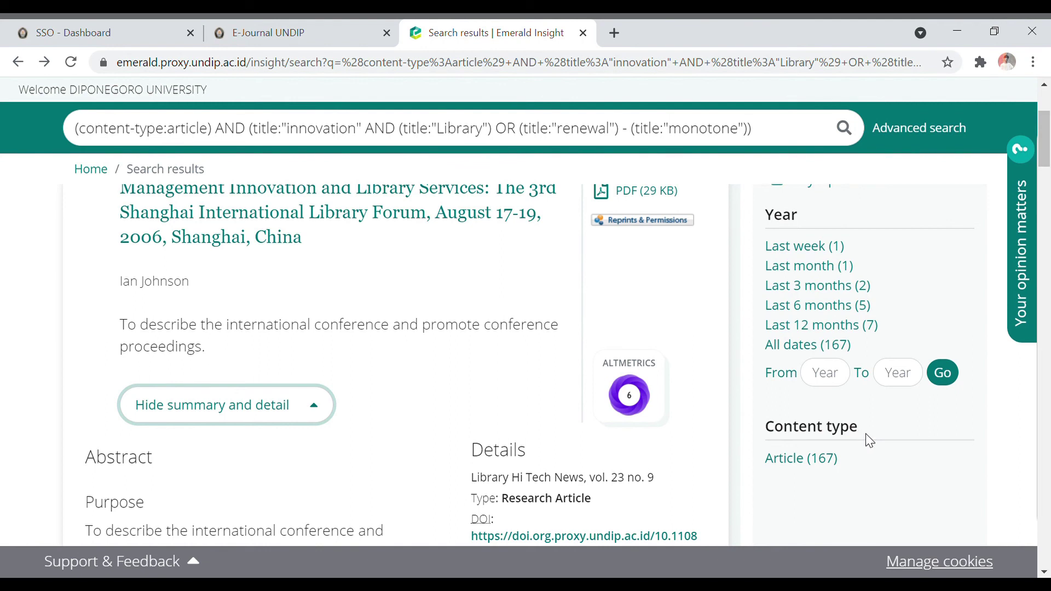
pyautogui.scroll(2, 547, 451)
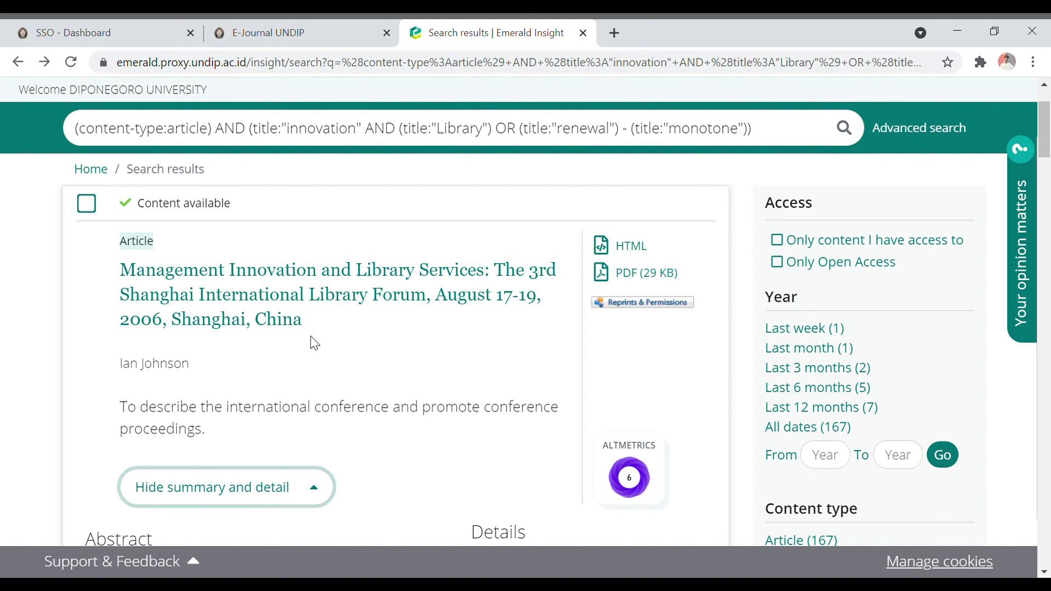
# - Open the article "Management Innovation and Library Services" from the results and display its PDF version
pyautogui.click(252, 281)
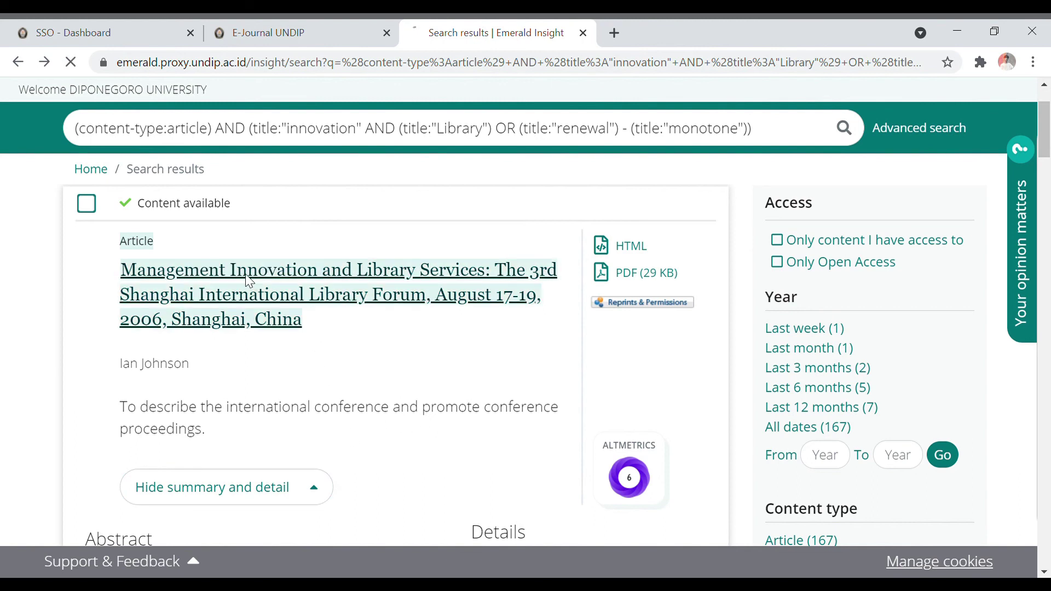
pyautogui.scroll(-5, 295, 357)
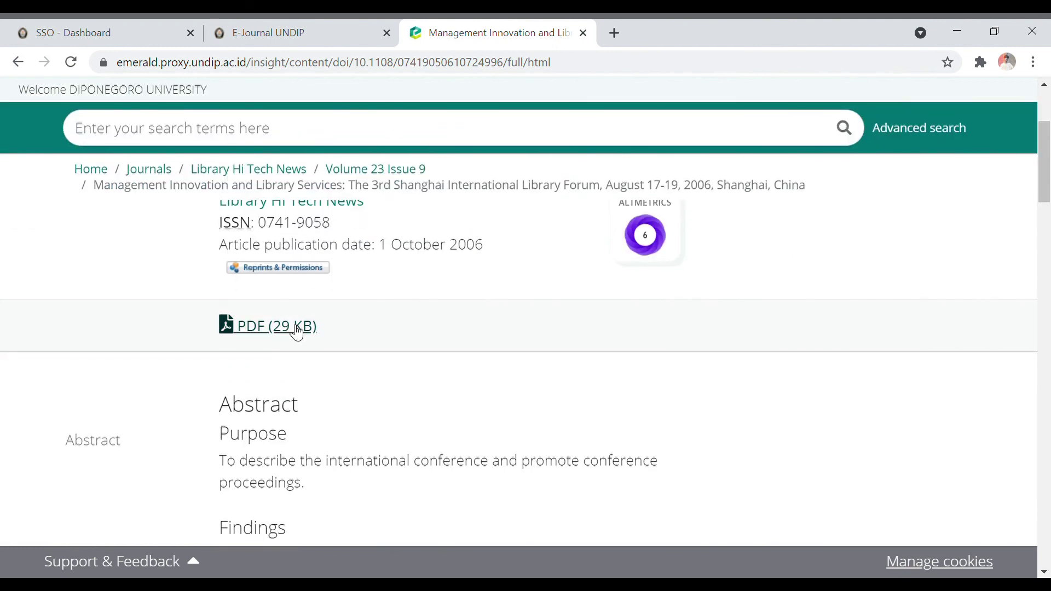
pyautogui.click(296, 331)
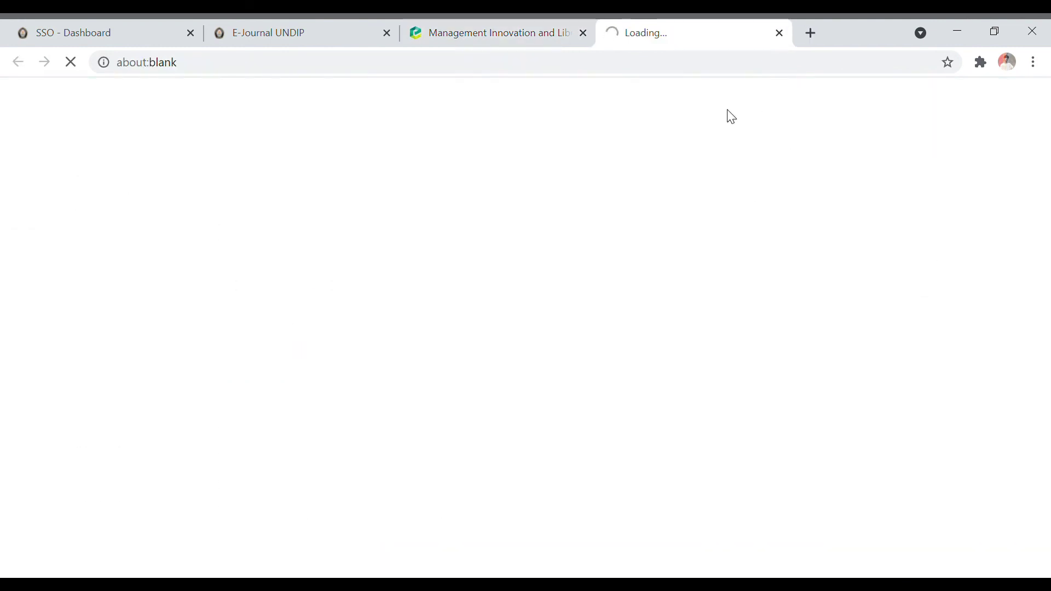
pyautogui.click(518, 34)
pyautogui.click(681, 33)
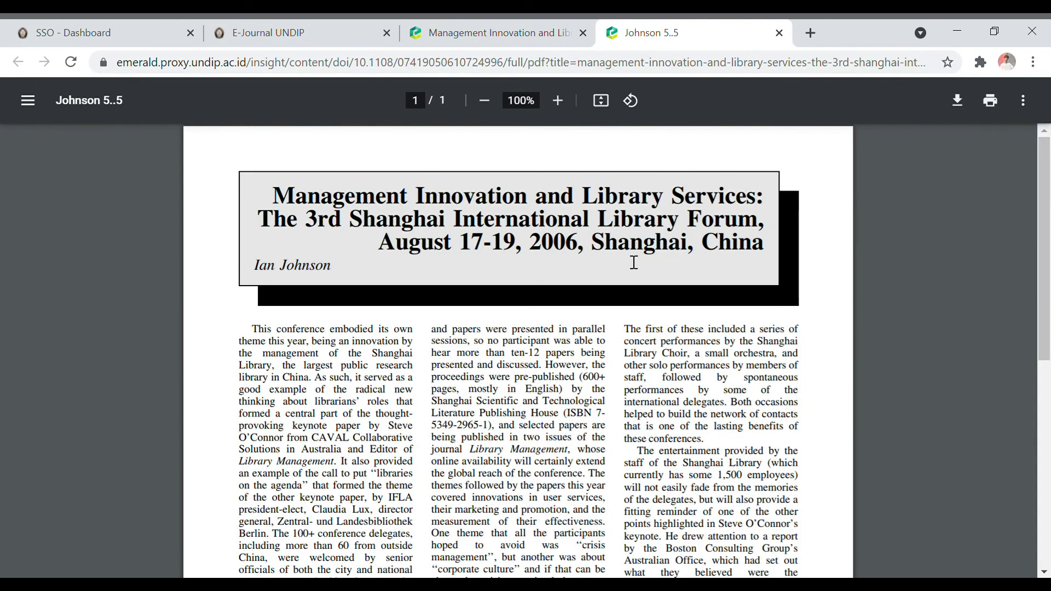
# - Look through the full text of the article's PDF from its title to the page footer
pyautogui.scroll(-1, 618, 284)
pyautogui.scroll(-8, 617, 284)
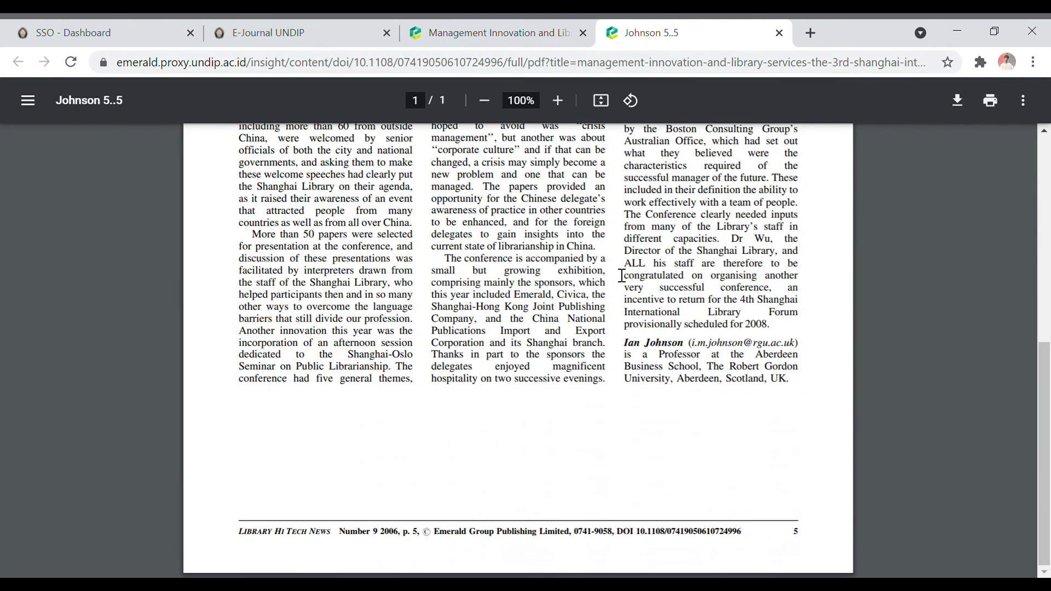
pyautogui.scroll(8, 598, 355)
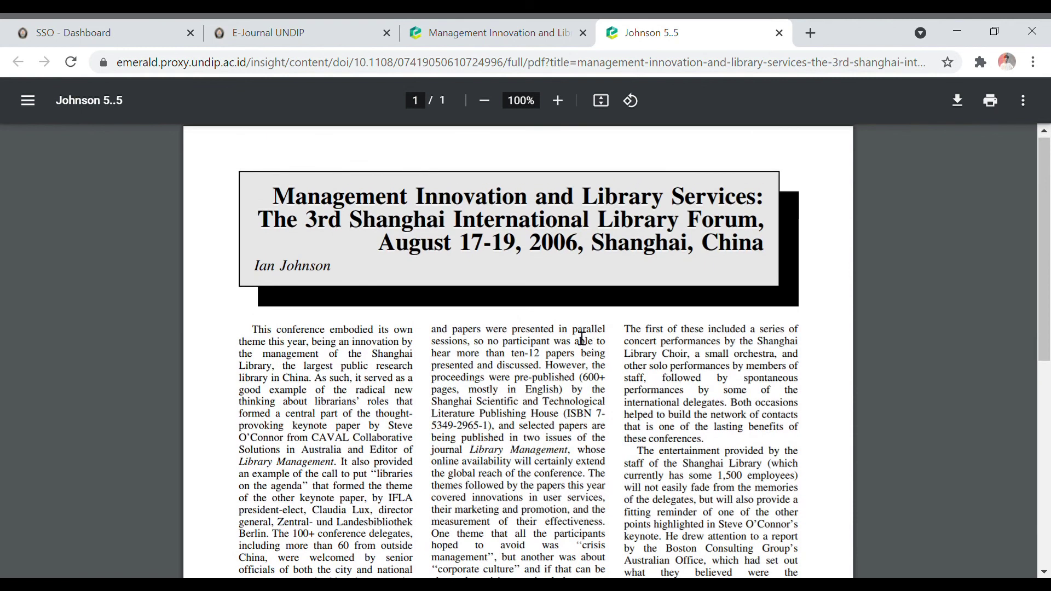
pyautogui.scroll(-8, 582, 338)
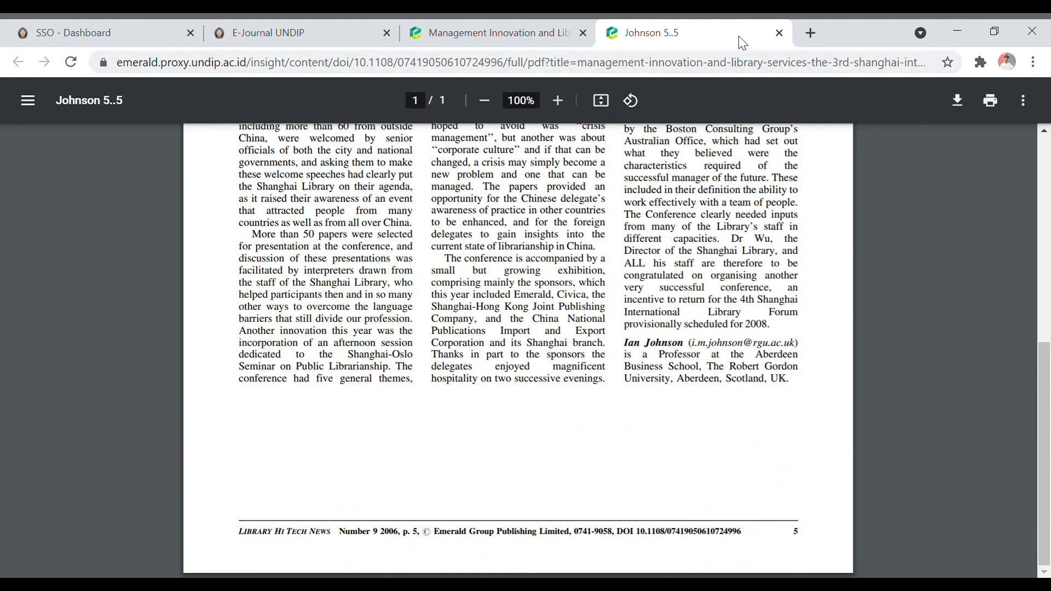
# - Close the article's PDF and return to the search results to view the CIS Libraries Forum article
pyautogui.click(780, 33)
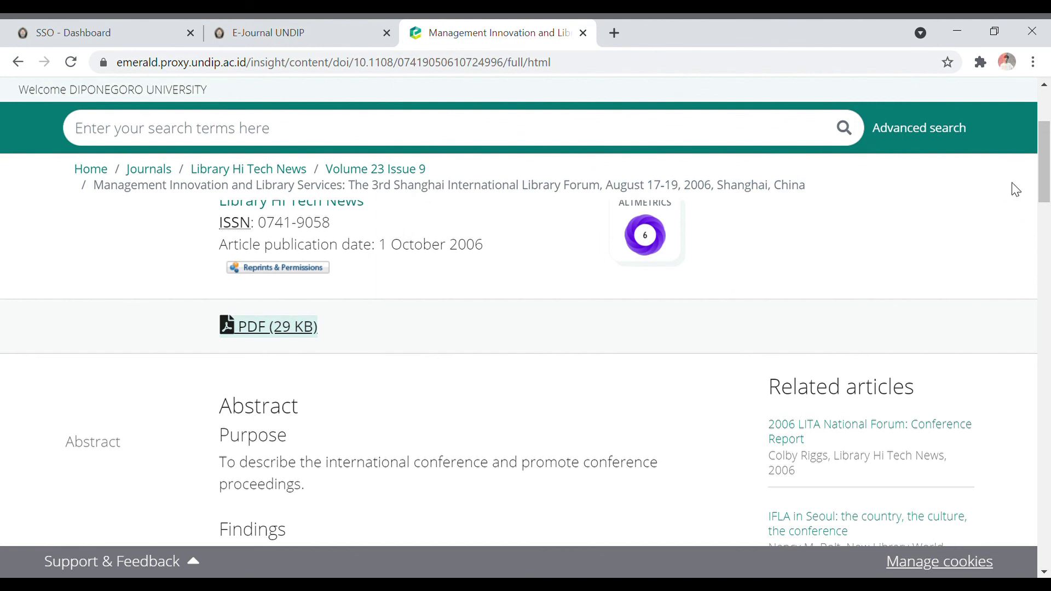
pyautogui.hotkey('alt', 'Left')
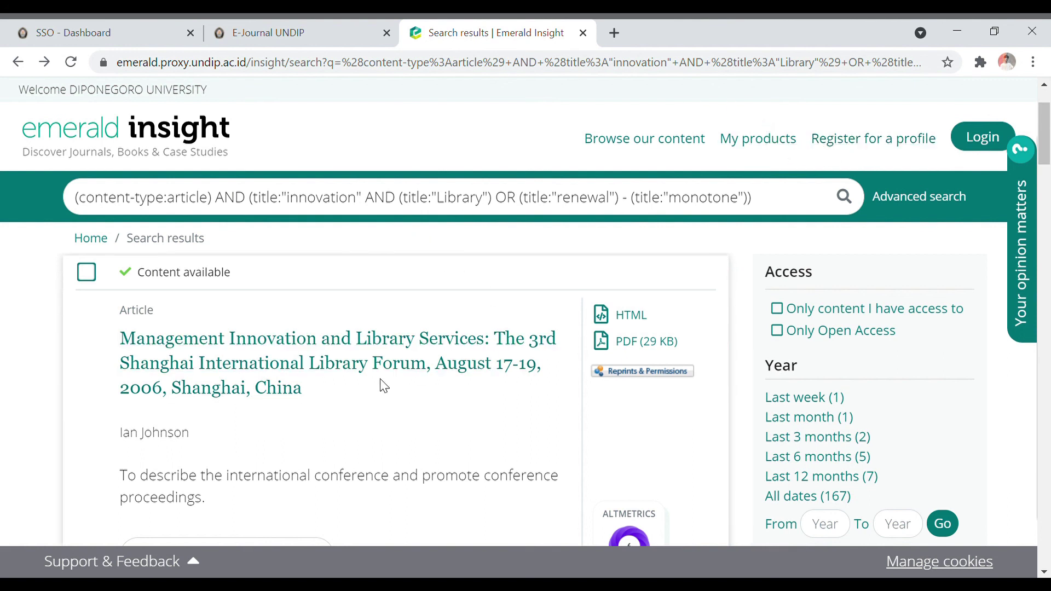
pyautogui.scroll(-7, 345, 395)
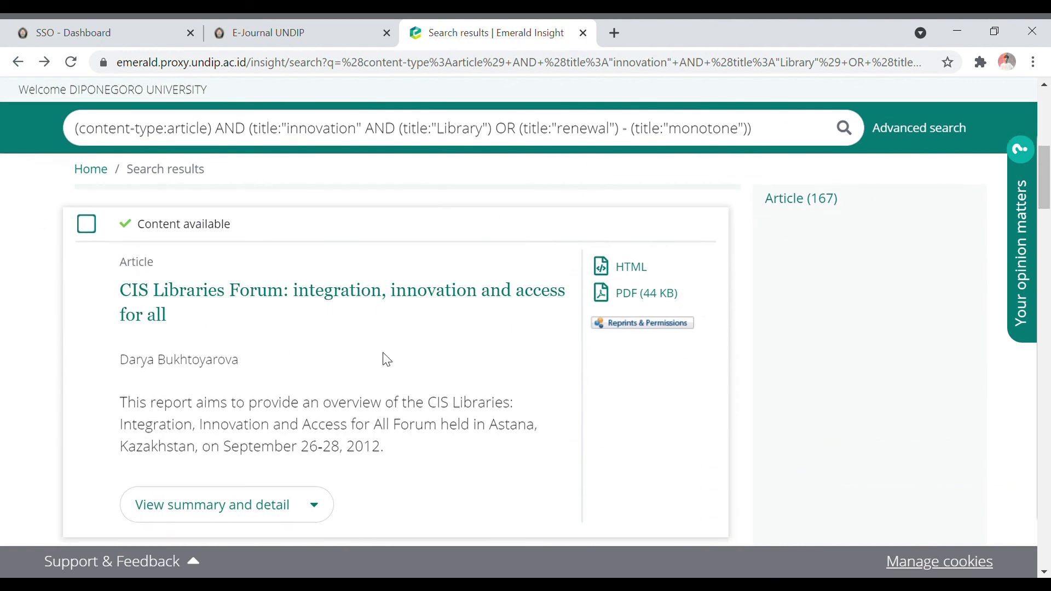
# - Open the article "Academic library innovation through 3D printing services" from the search results
pyautogui.scroll(-1, 388, 361)
pyautogui.scroll(-6, 388, 362)
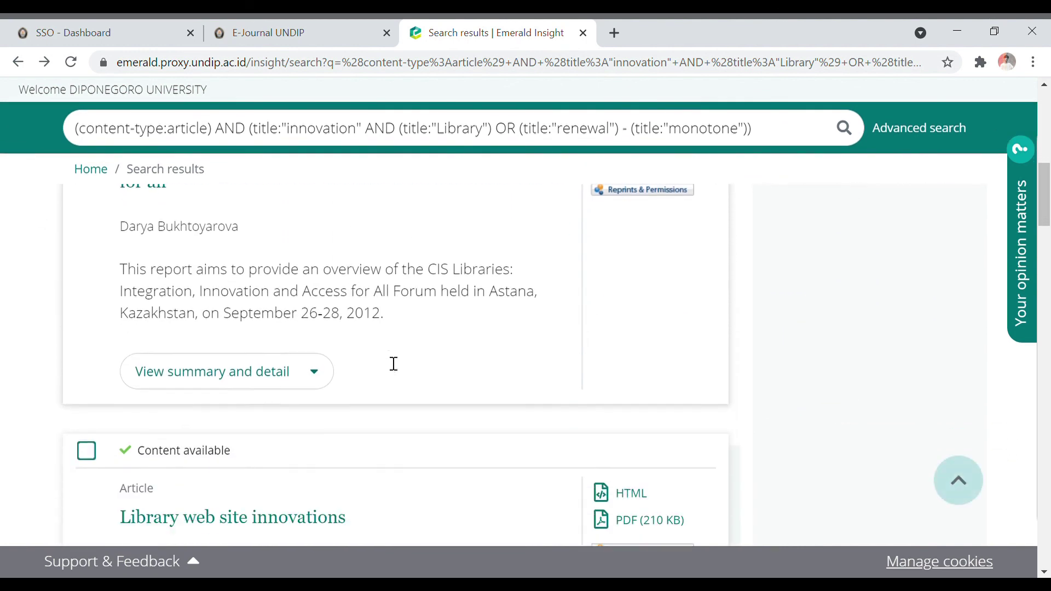
pyautogui.scroll(-10, 265, 342)
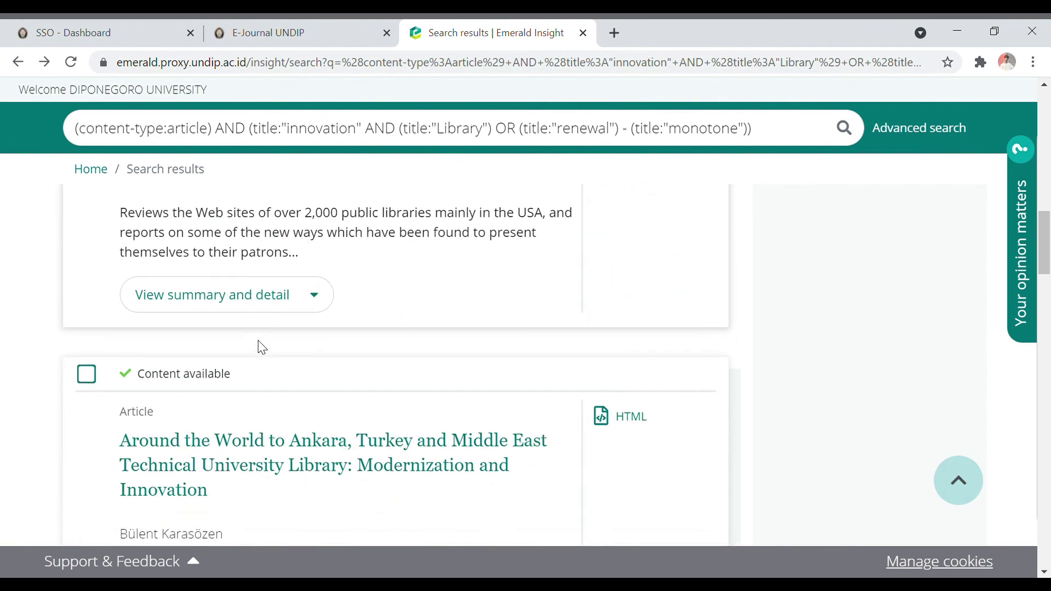
pyautogui.scroll(-10, 265, 348)
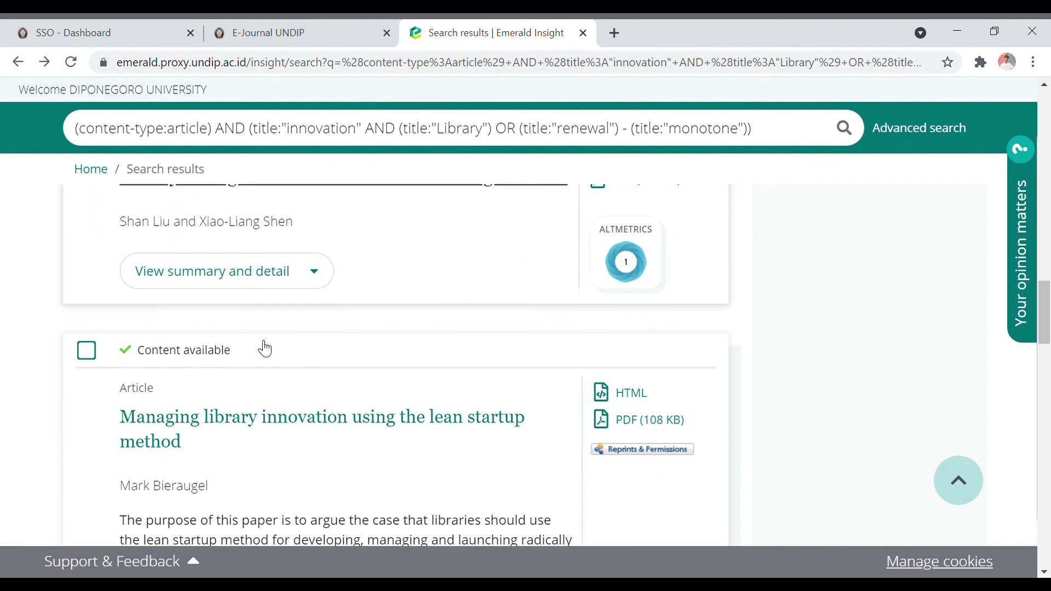
pyautogui.scroll(-1, 261, 353)
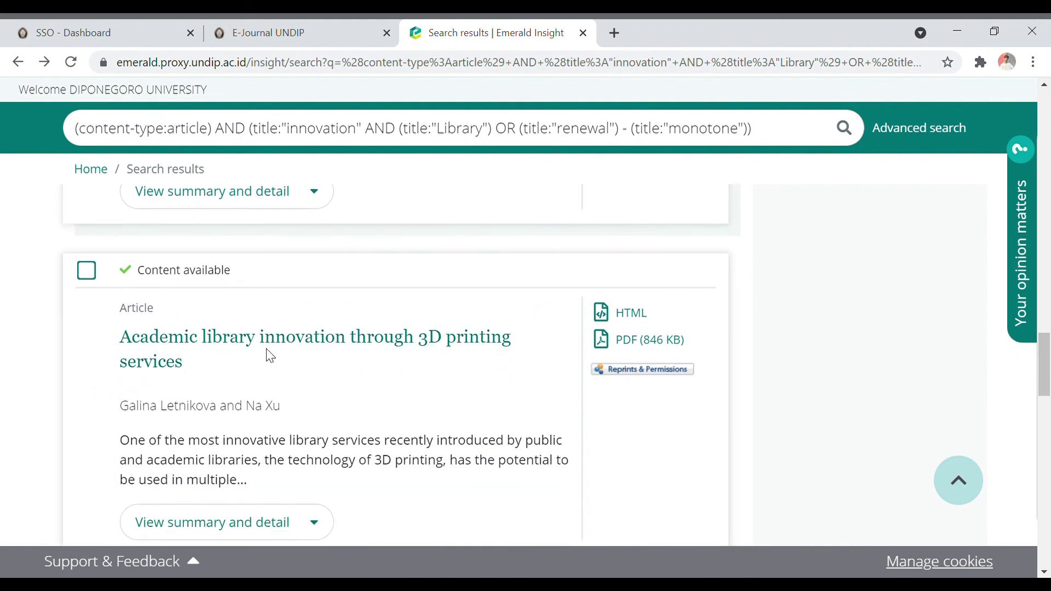
pyautogui.click(155, 364)
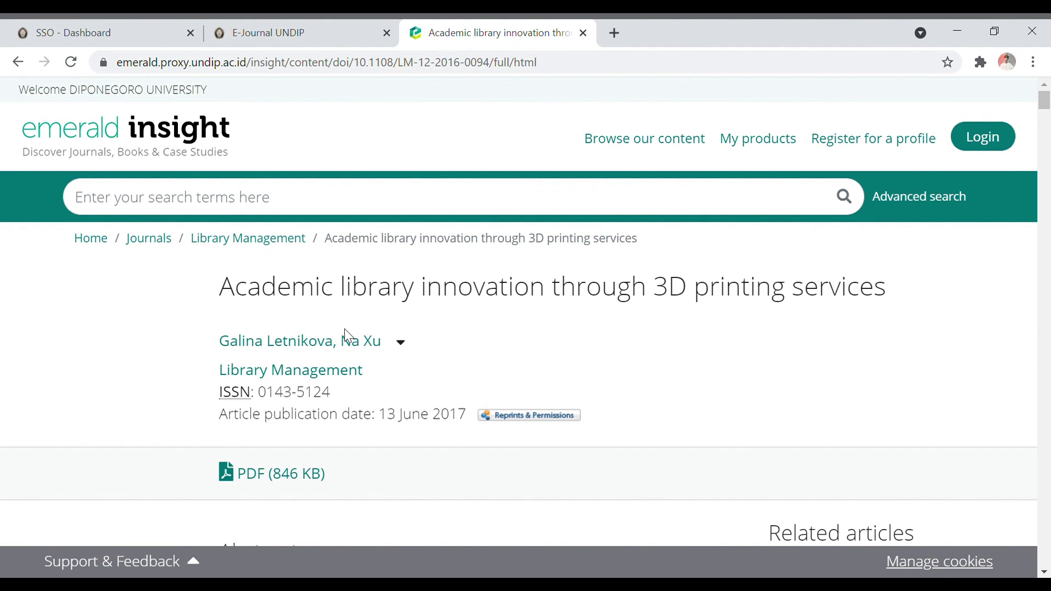
# - Look through the article's abstract, keywords and citation, and return to the search results
pyautogui.scroll(-2, 328, 471)
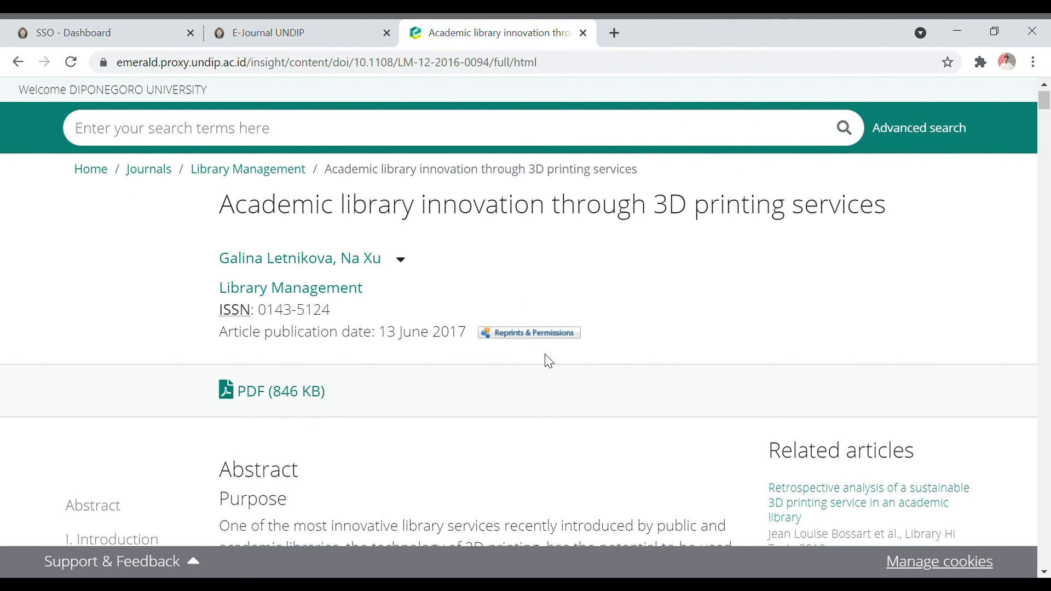
pyautogui.scroll(-5, 548, 361)
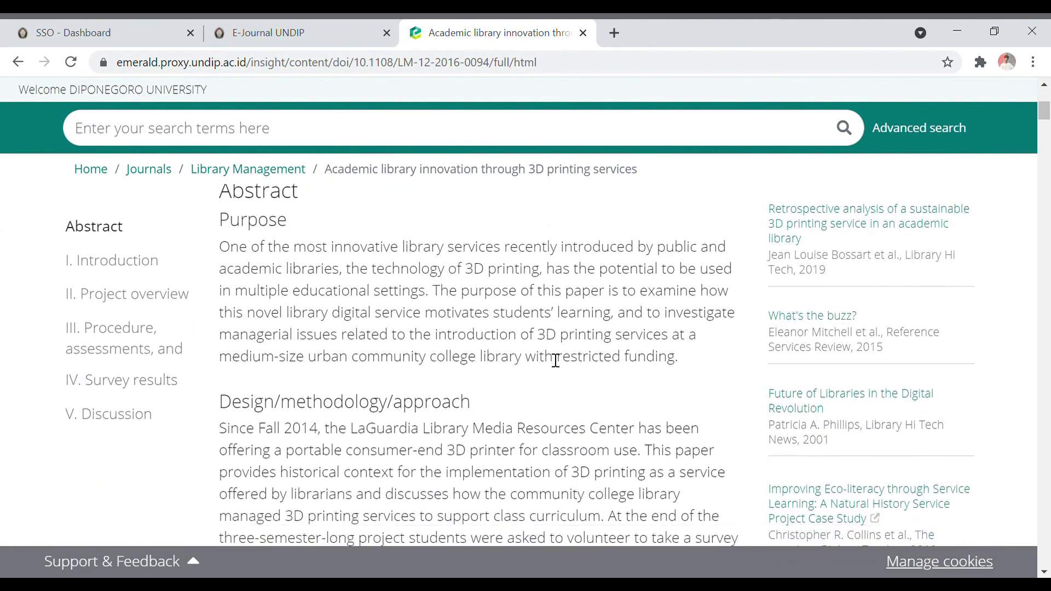
pyautogui.scroll(-10, 239, 430)
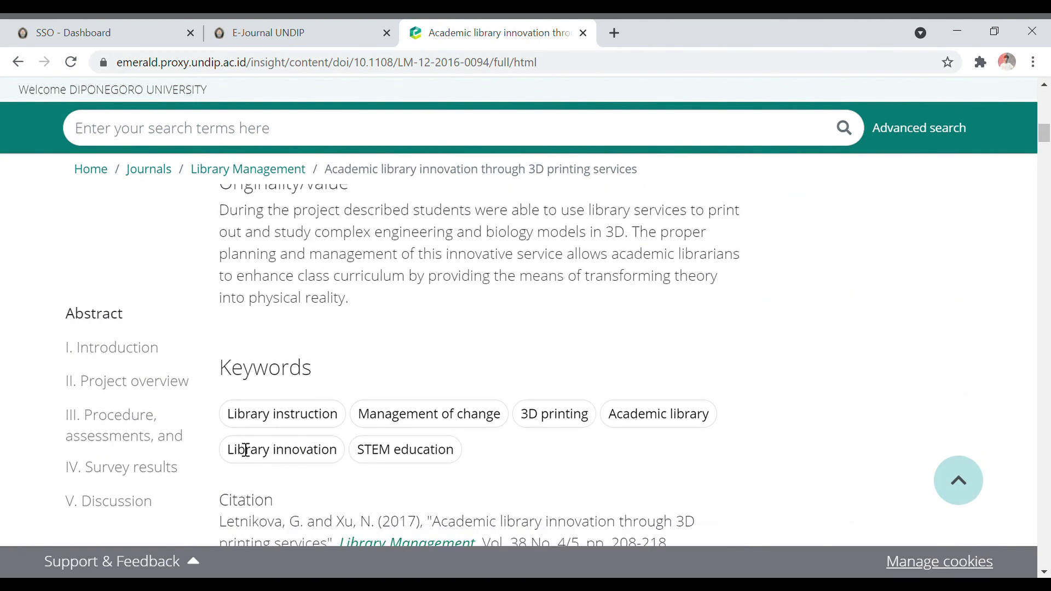
pyautogui.scroll(-2, 246, 450)
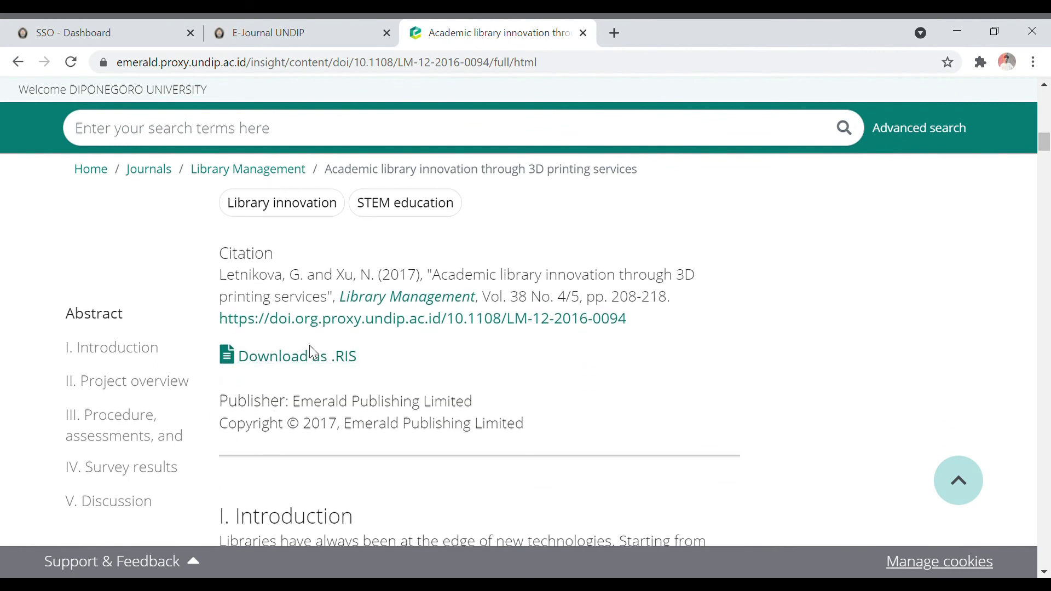
pyautogui.scroll(7, 389, 457)
pyautogui.scroll(12, 389, 457)
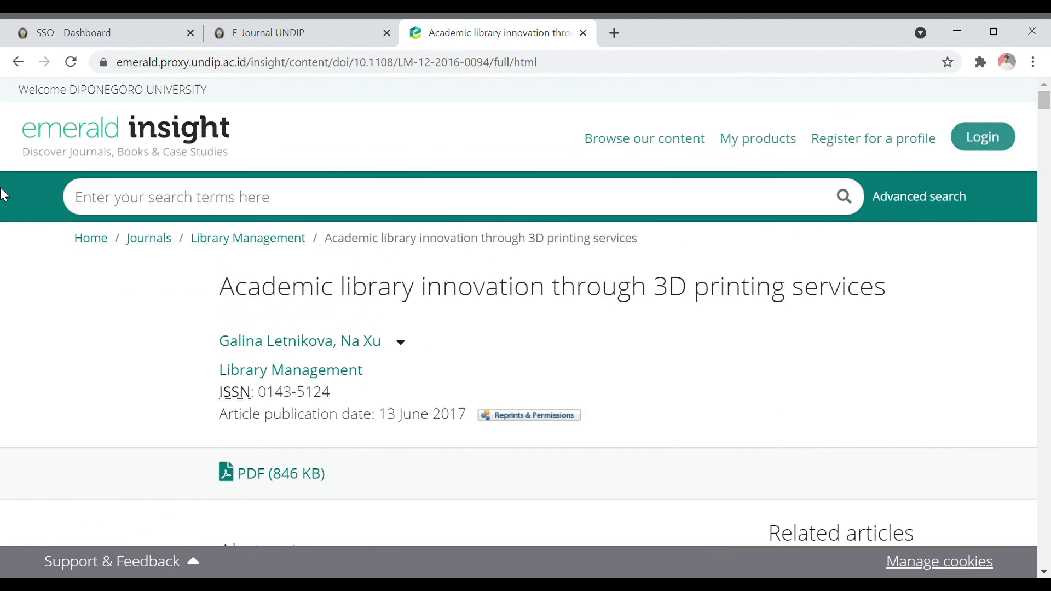
pyautogui.click(18, 61)
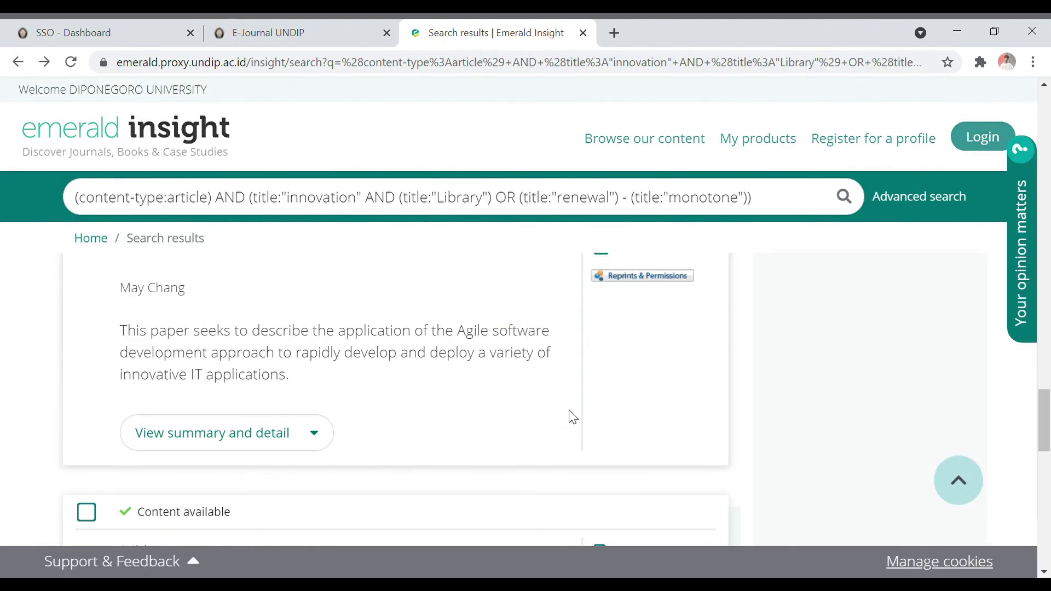
# - Expand the summary and detail of the 3D printing services article in the results and read through its abstract and keywords
pyautogui.scroll(5, 572, 417)
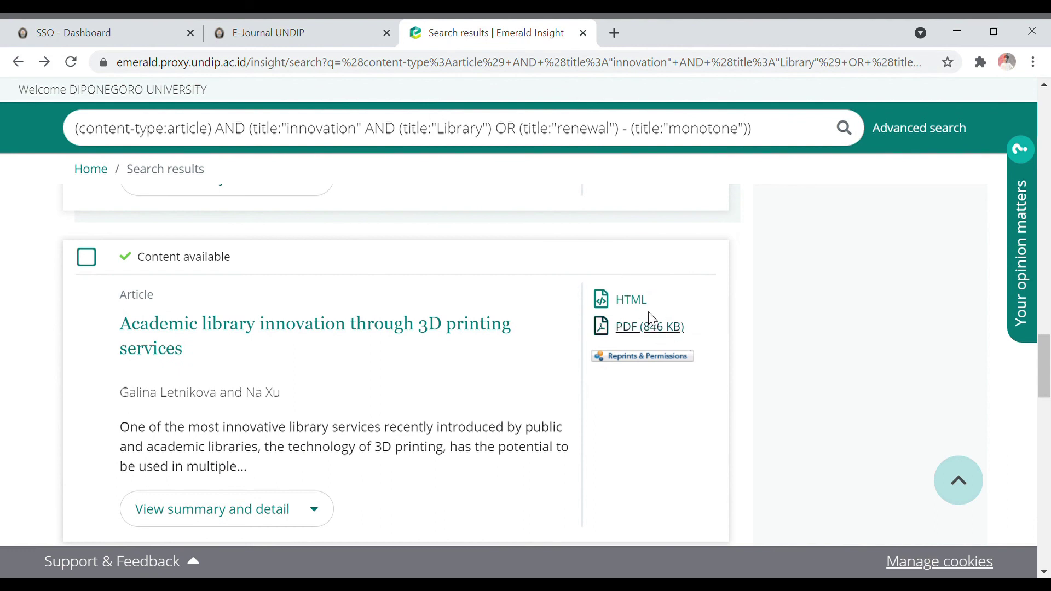
pyautogui.scroll(-2, 404, 436)
pyautogui.scroll(1, 307, 460)
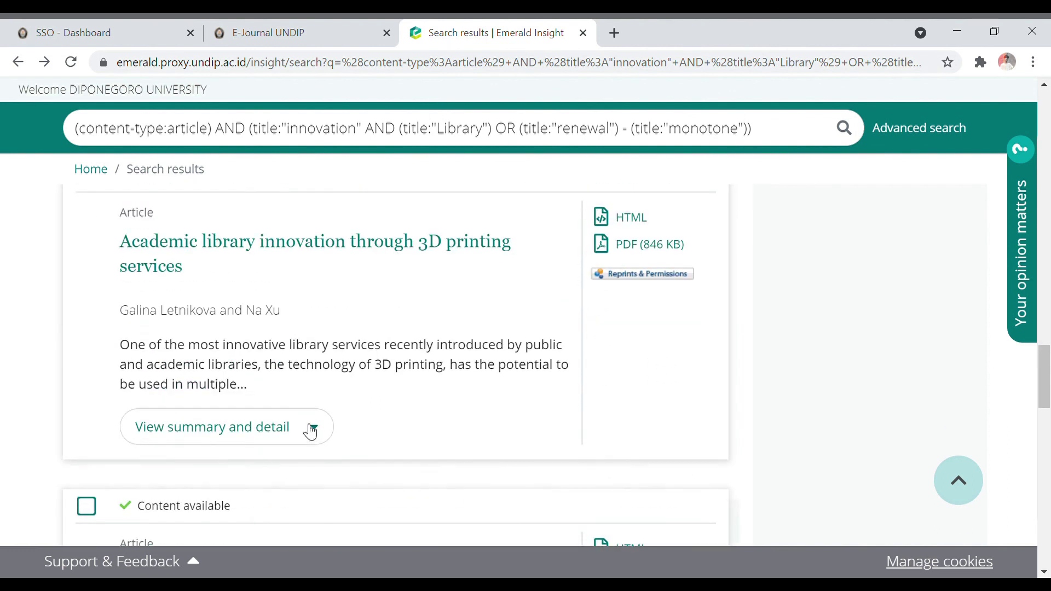
pyautogui.click(310, 428)
pyautogui.scroll(-10, 597, 446)
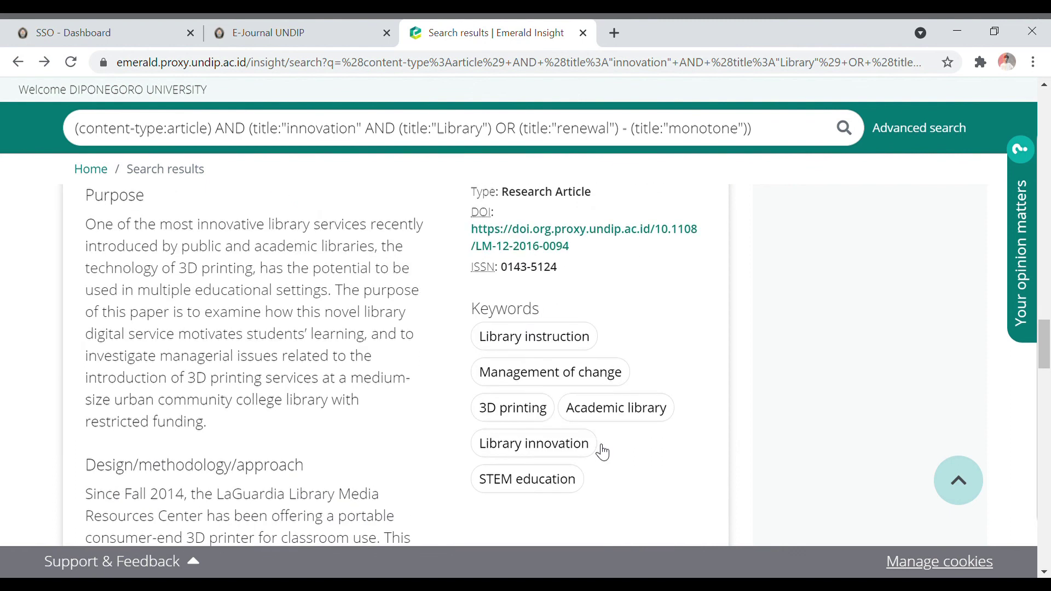
pyautogui.scroll(-10, 602, 452)
pyautogui.scroll(8, 597, 450)
pyautogui.scroll(15, 598, 448)
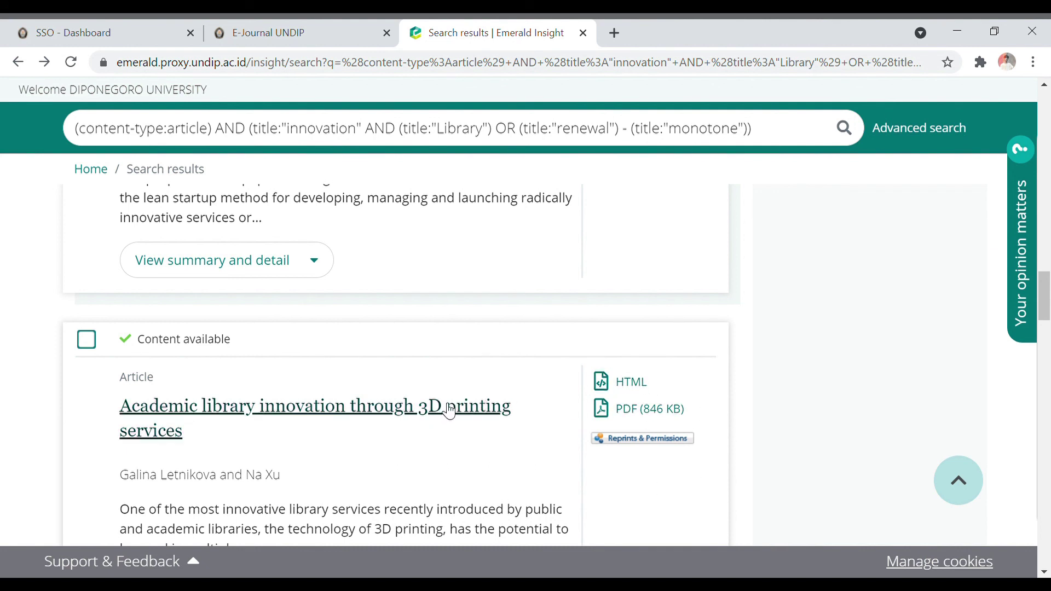
# - Reopen the 3D printing services article's full page, view its introduction and citation, and go back to the search results
pyautogui.click(181, 415)
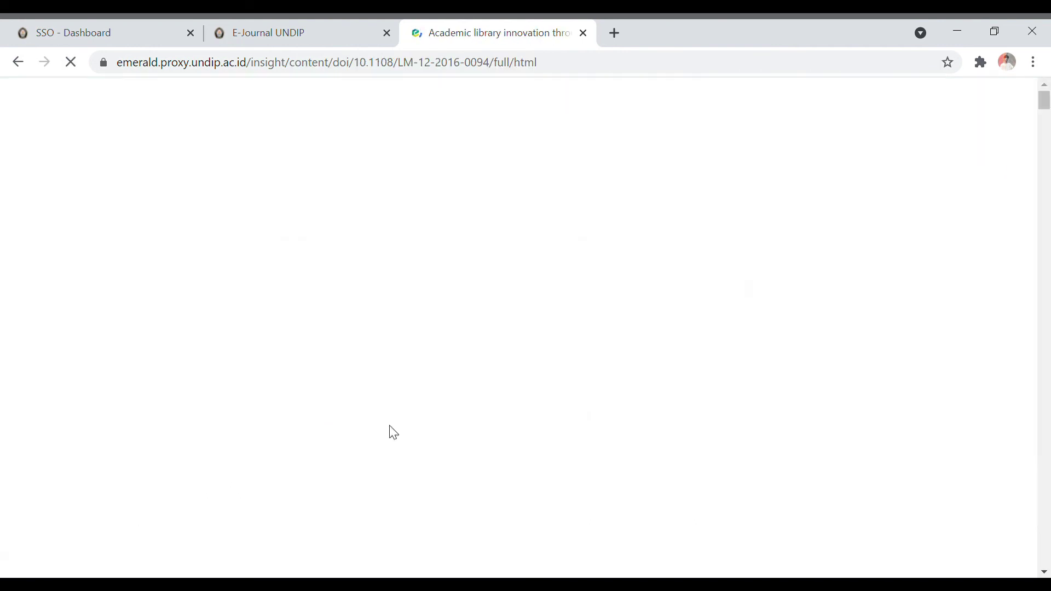
pyautogui.scroll(-5, 396, 431)
pyautogui.scroll(-8, 395, 432)
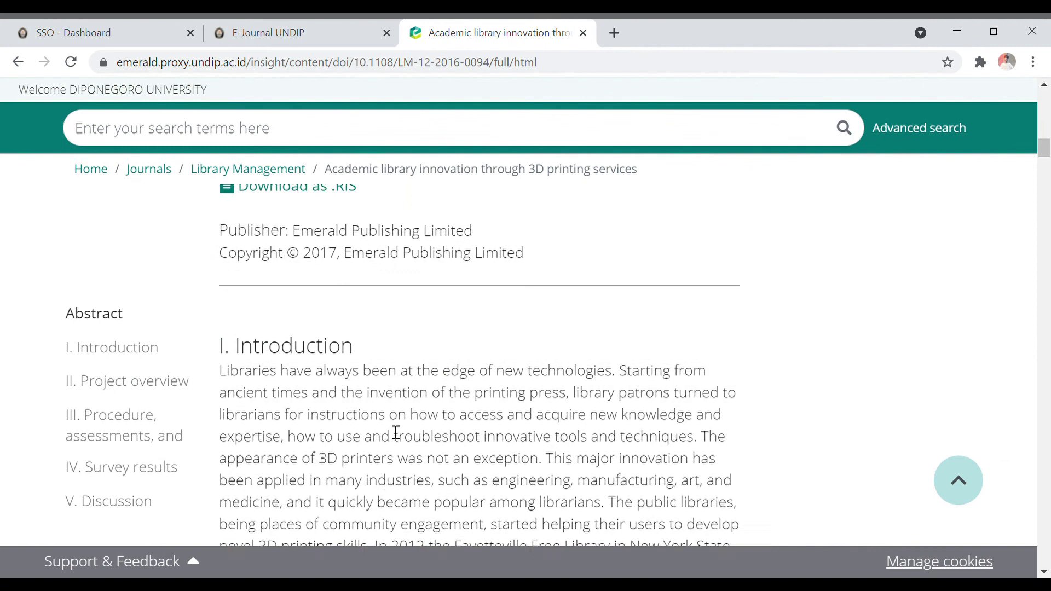
pyautogui.scroll(4, 378, 421)
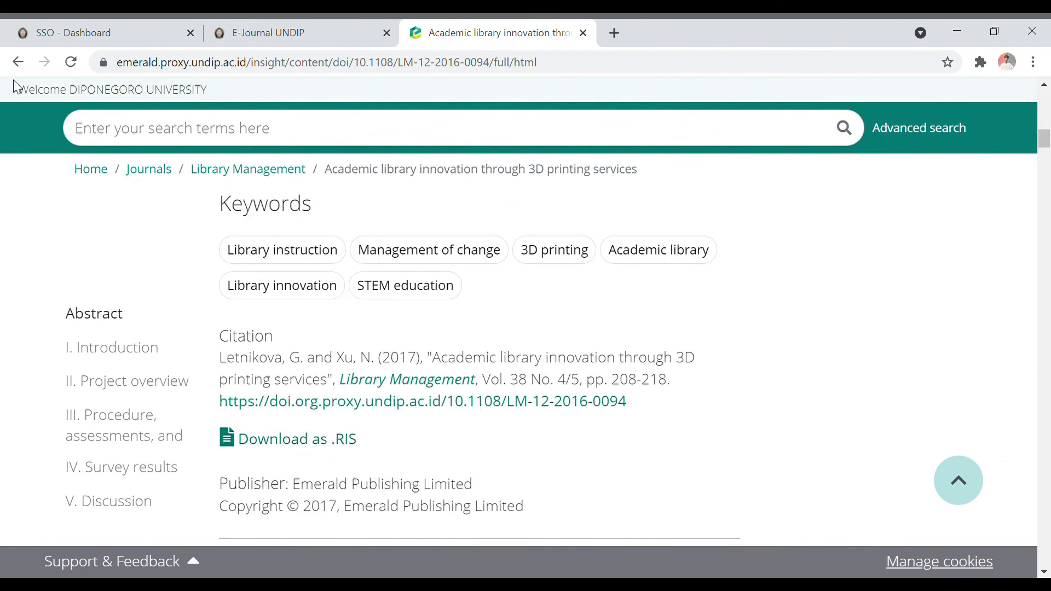
pyautogui.click(19, 63)
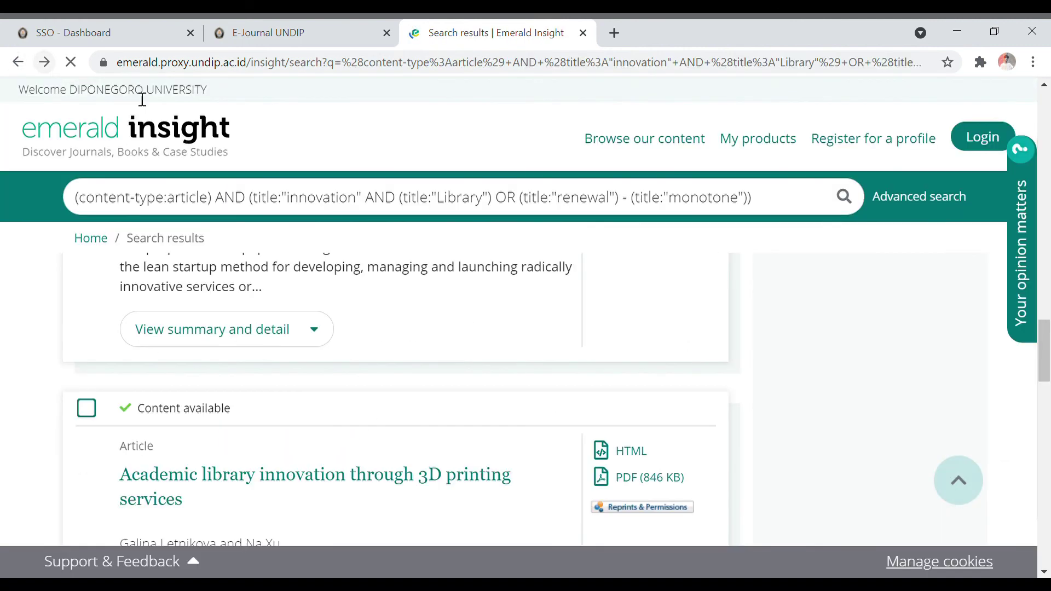
# - Review the listed articles up to the first search result and go to the Emerald Insight home page
pyautogui.scroll(-10, 282, 421)
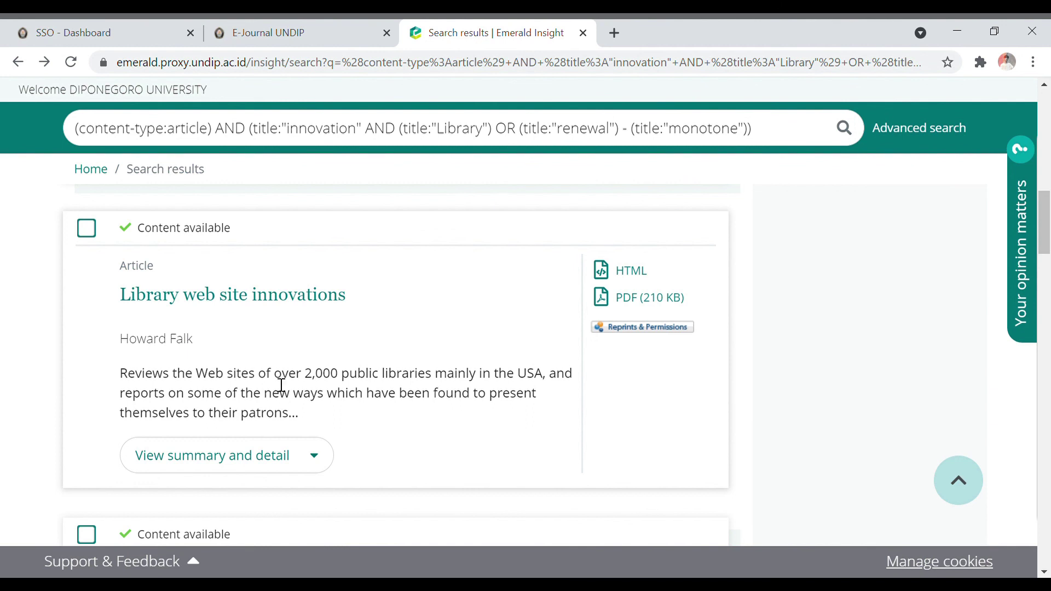
pyautogui.scroll(8, 286, 411)
pyautogui.scroll(2, 287, 422)
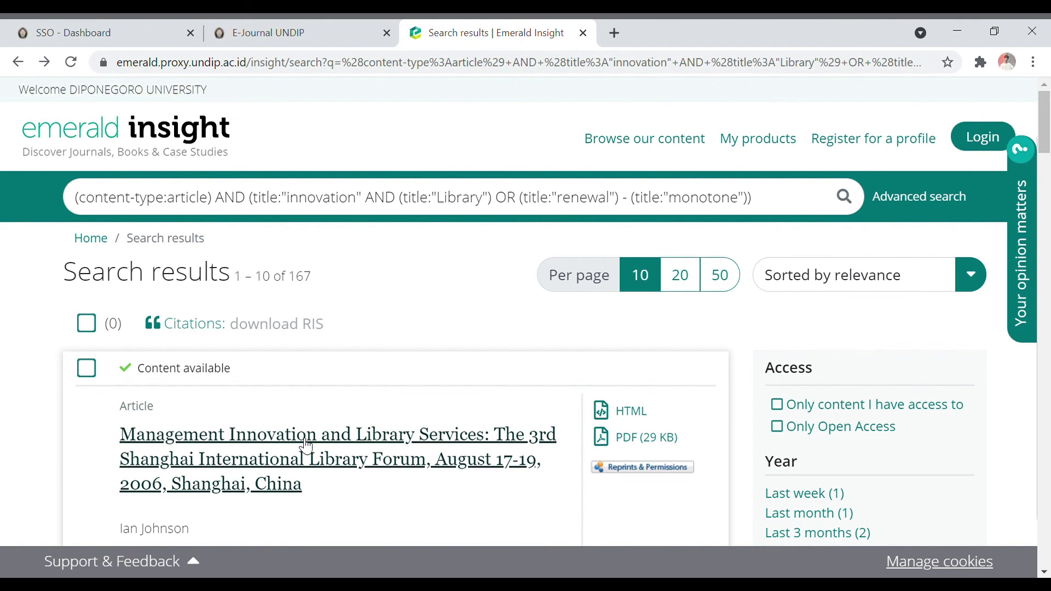
pyautogui.click(184, 148)
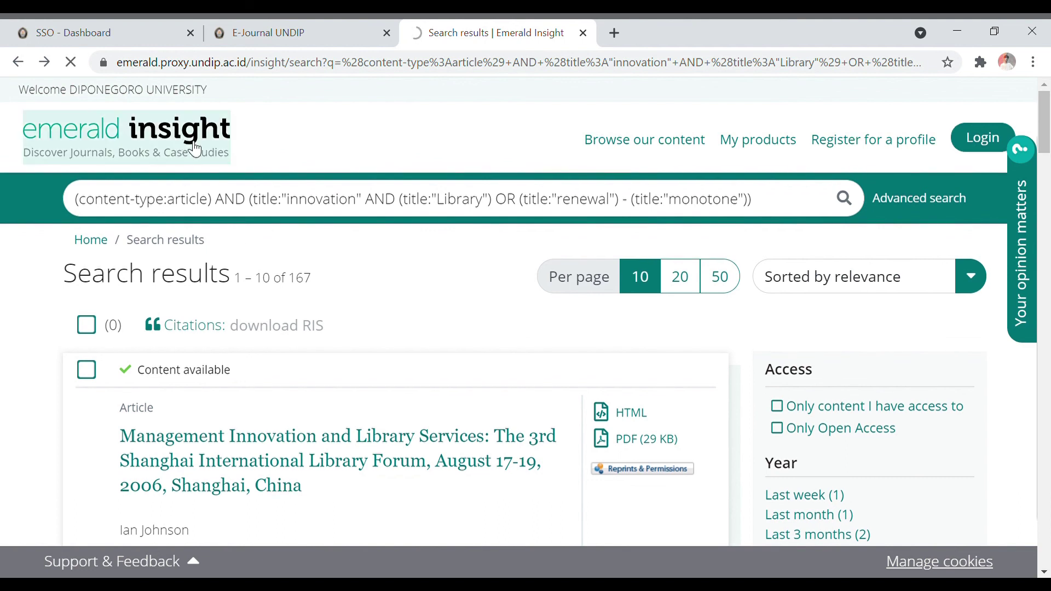